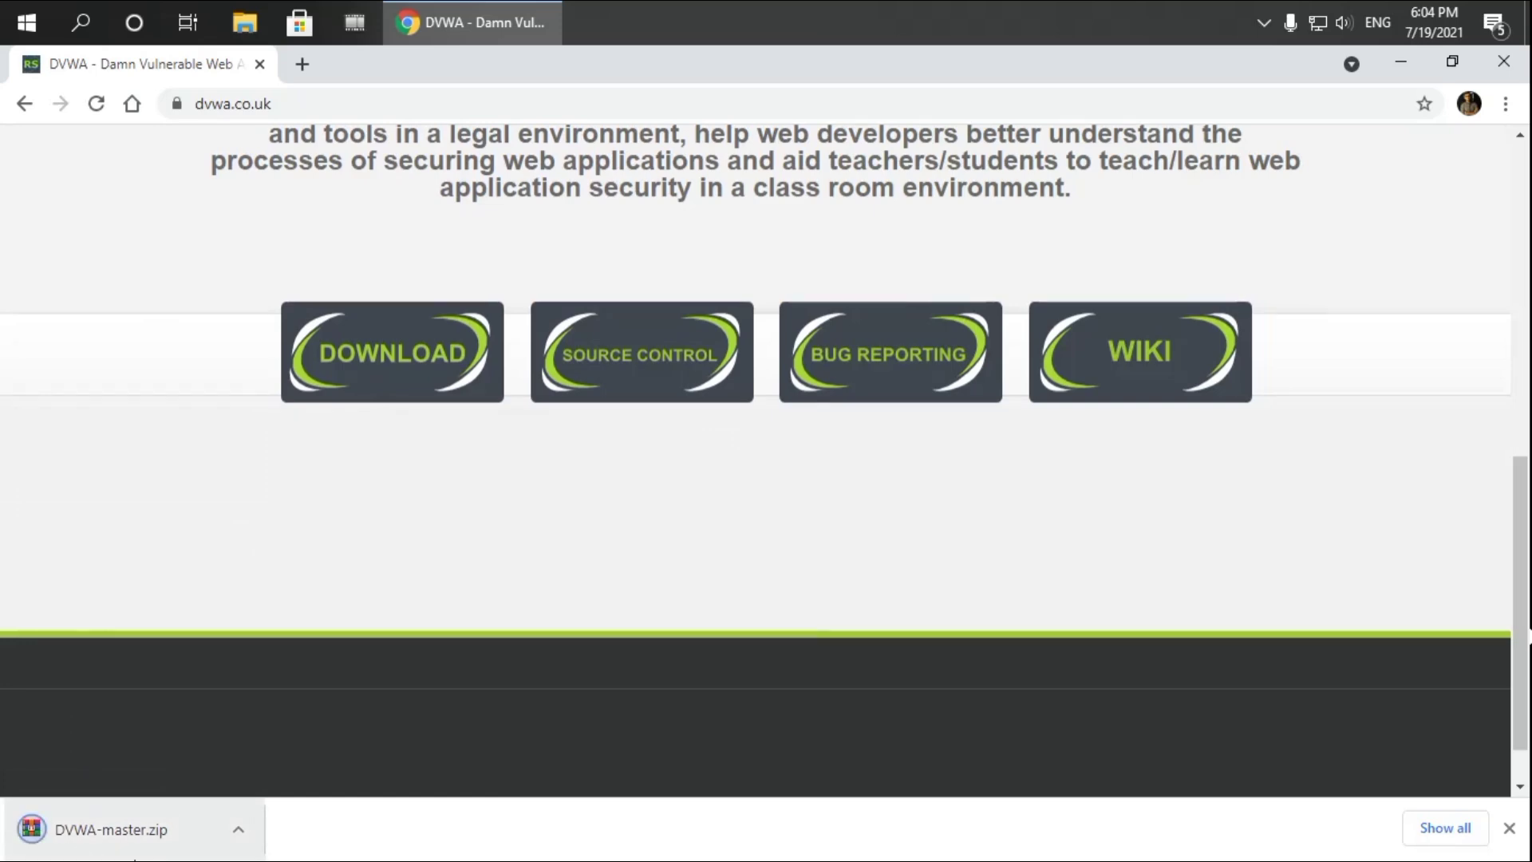
# Close Chrome once DVWA-master.zip has downloaded, and bring up File Explorer
pyautogui.click(1503, 63)
pyautogui.click(244, 24)
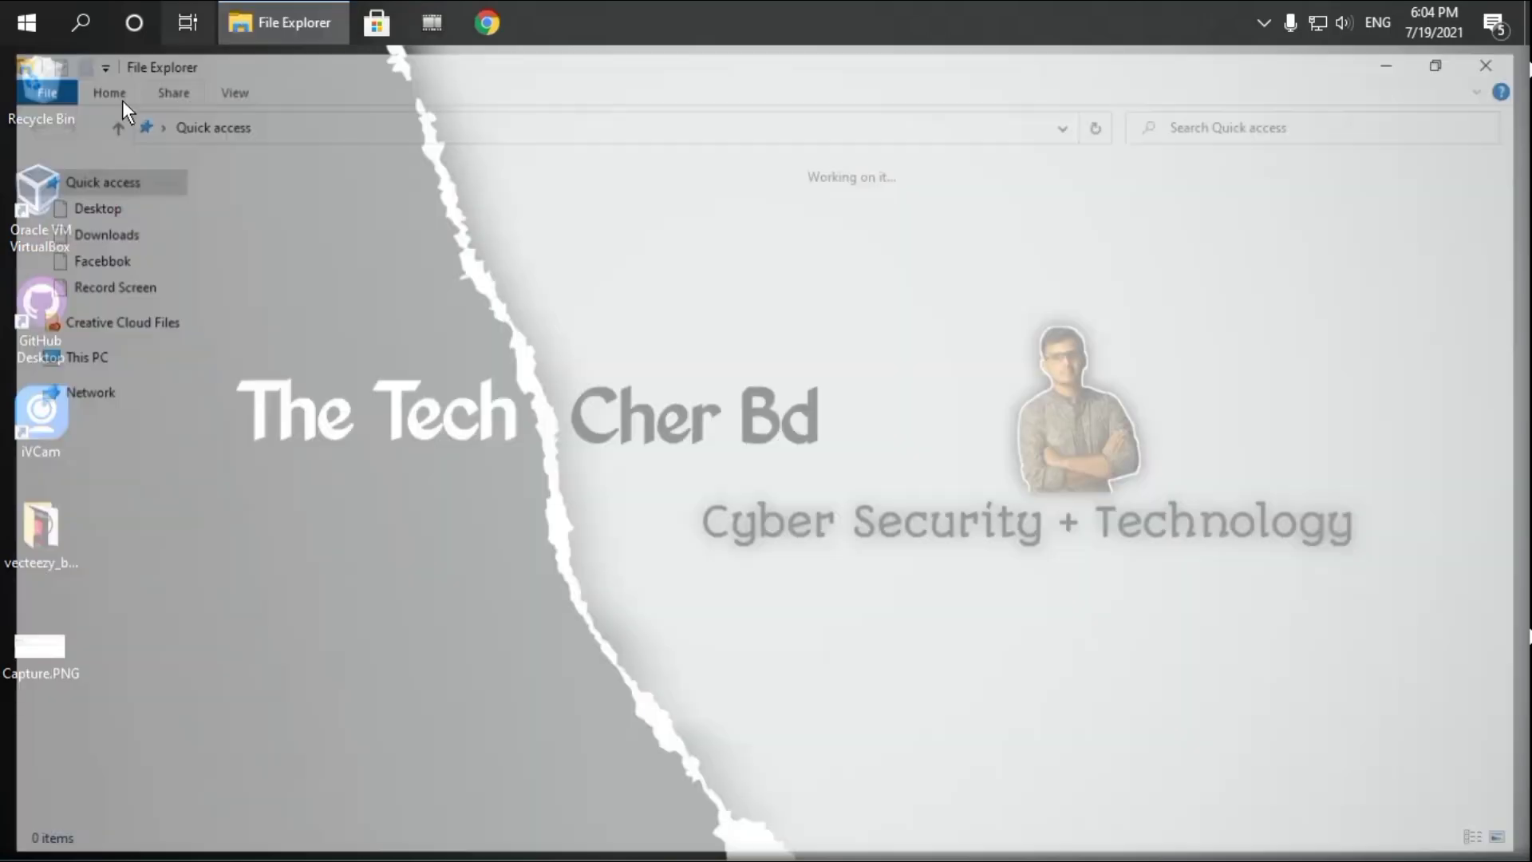
# Move DVWA-master.zip from Downloads into F:\Laptop D\Soft
pyautogui.click(105, 232)
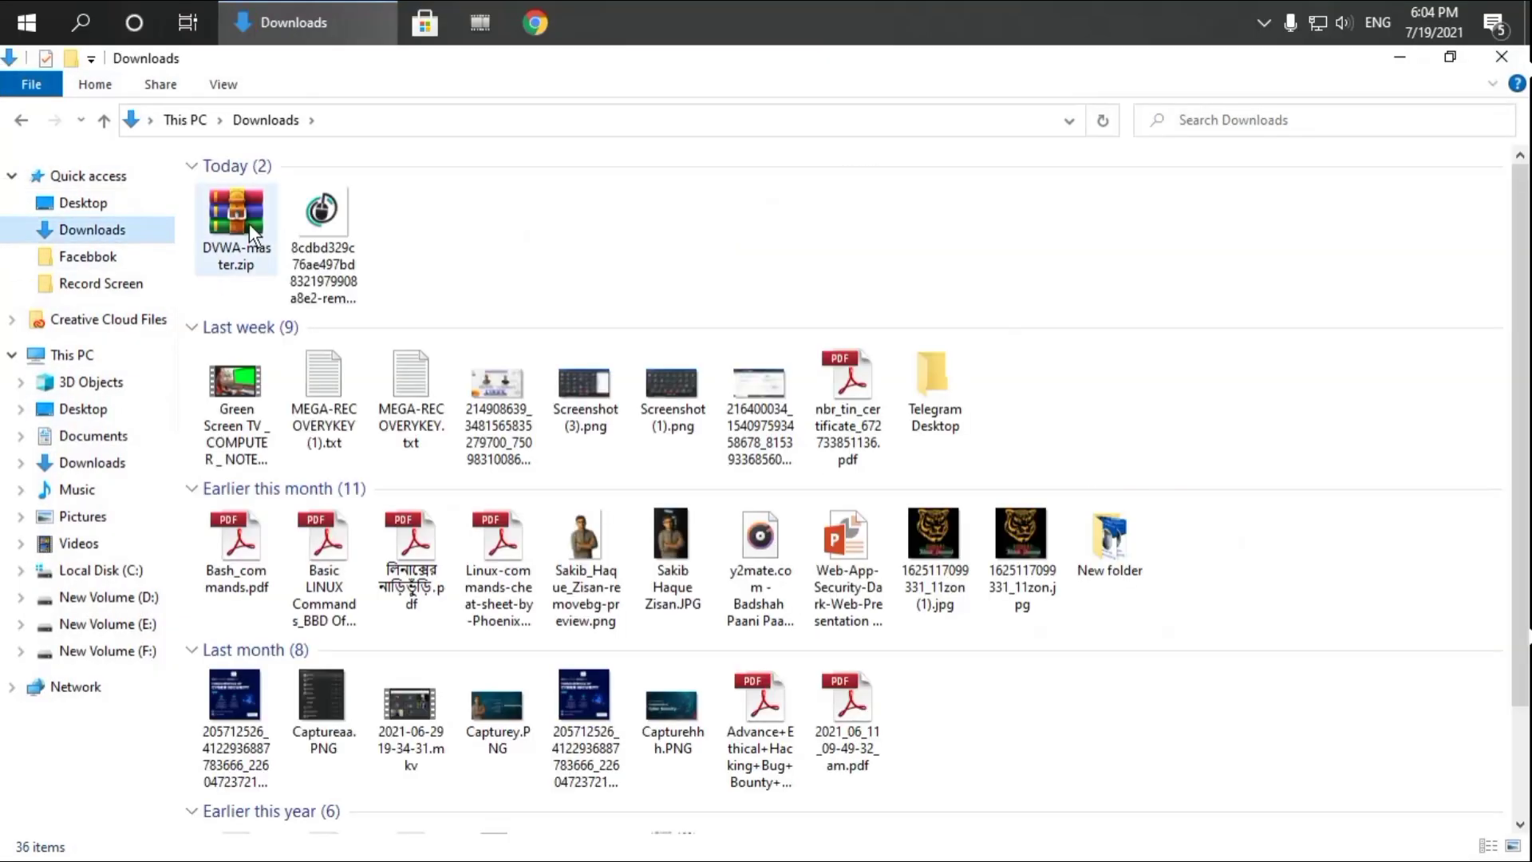
pyautogui.click(233, 227)
pyautogui.rightClick(233, 221)
pyautogui.click(68, 582)
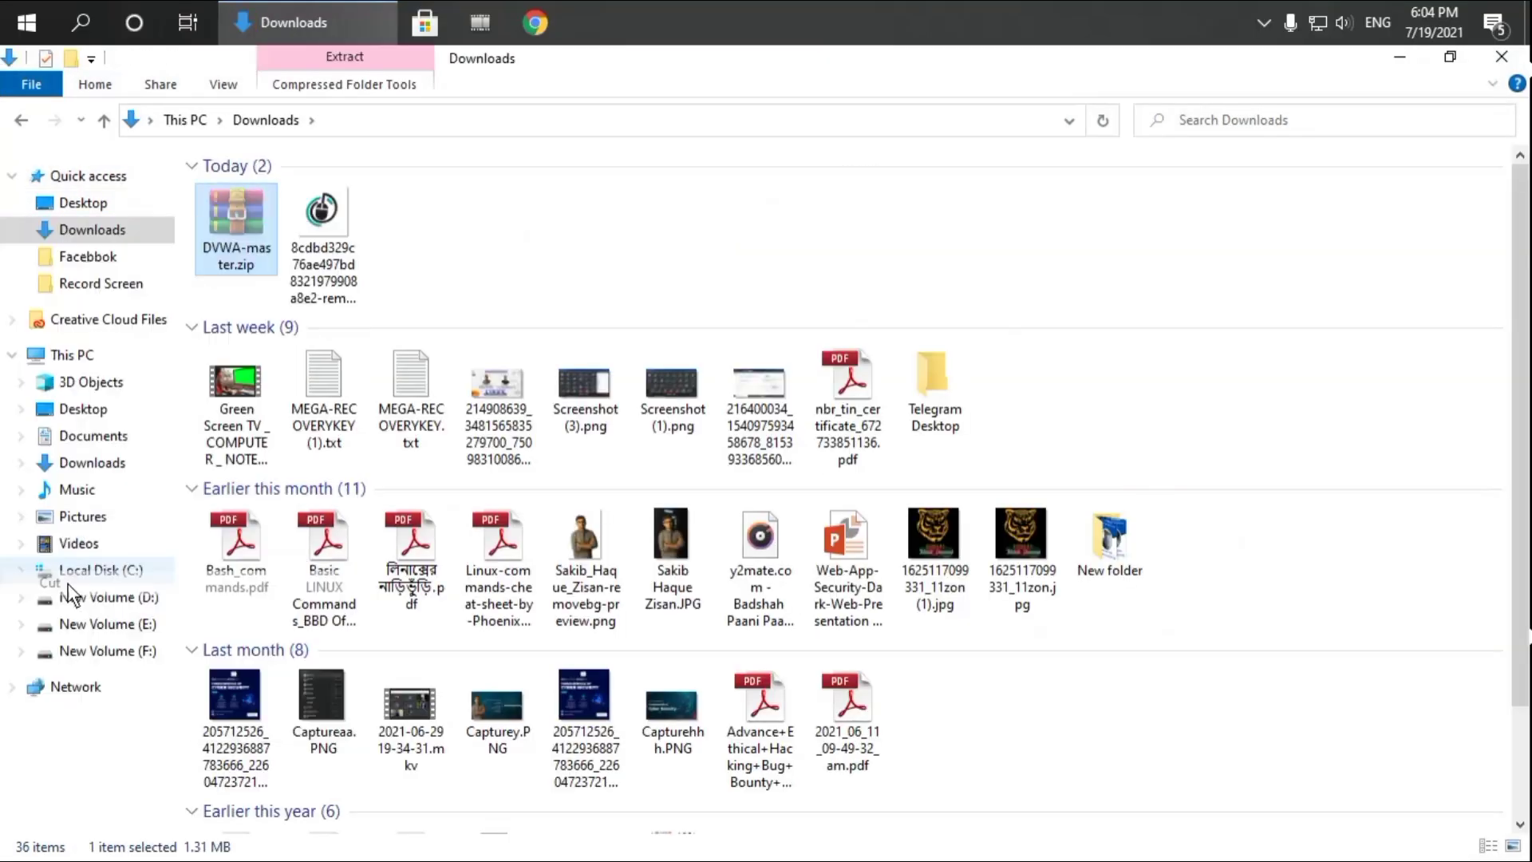
pyautogui.click(109, 648)
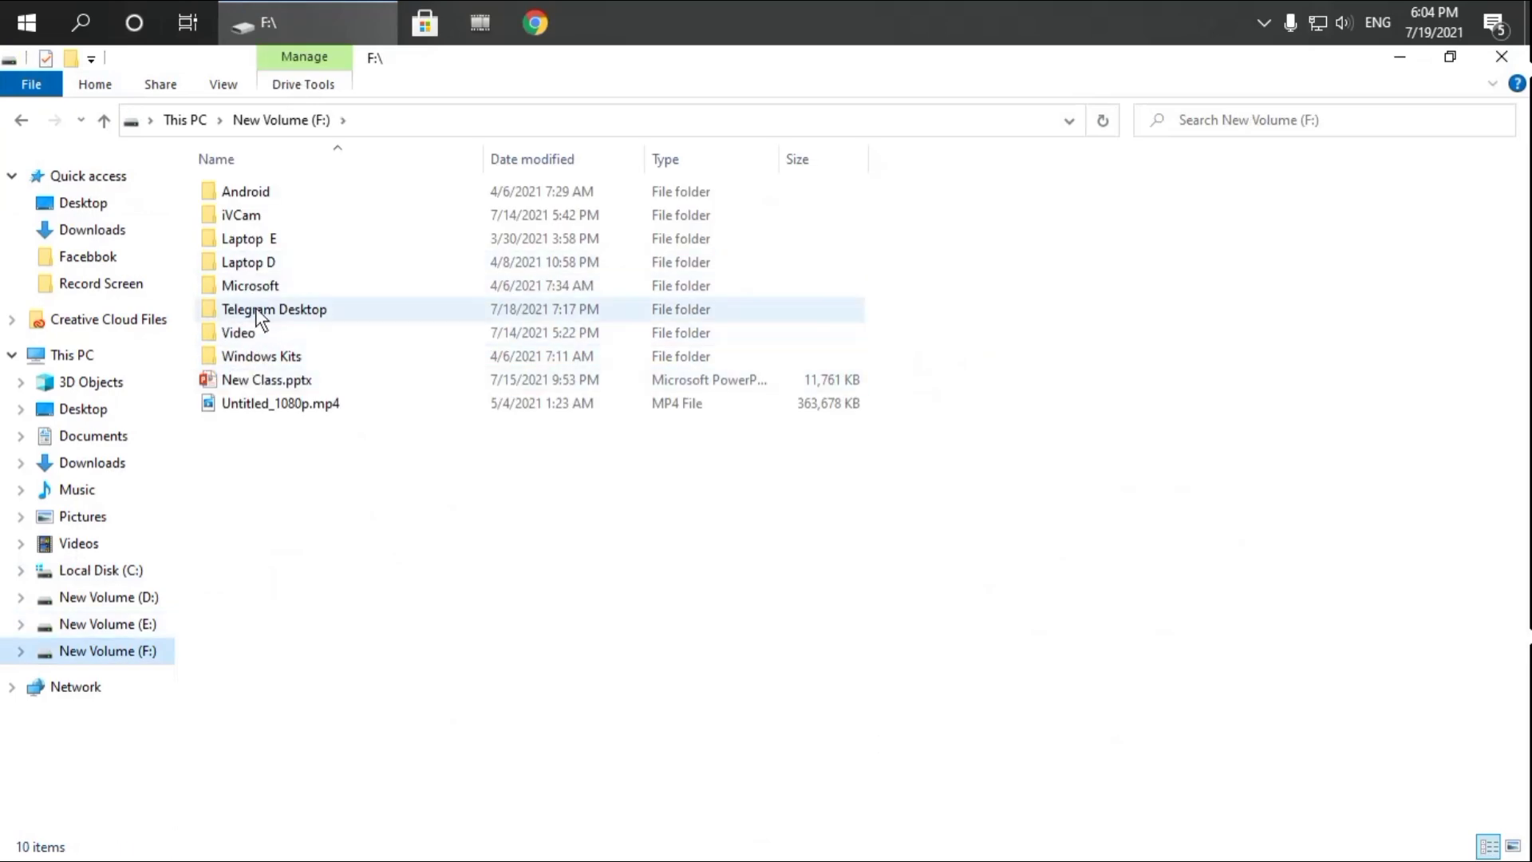
pyautogui.click(248, 263)
pyautogui.doubleClick(248, 263)
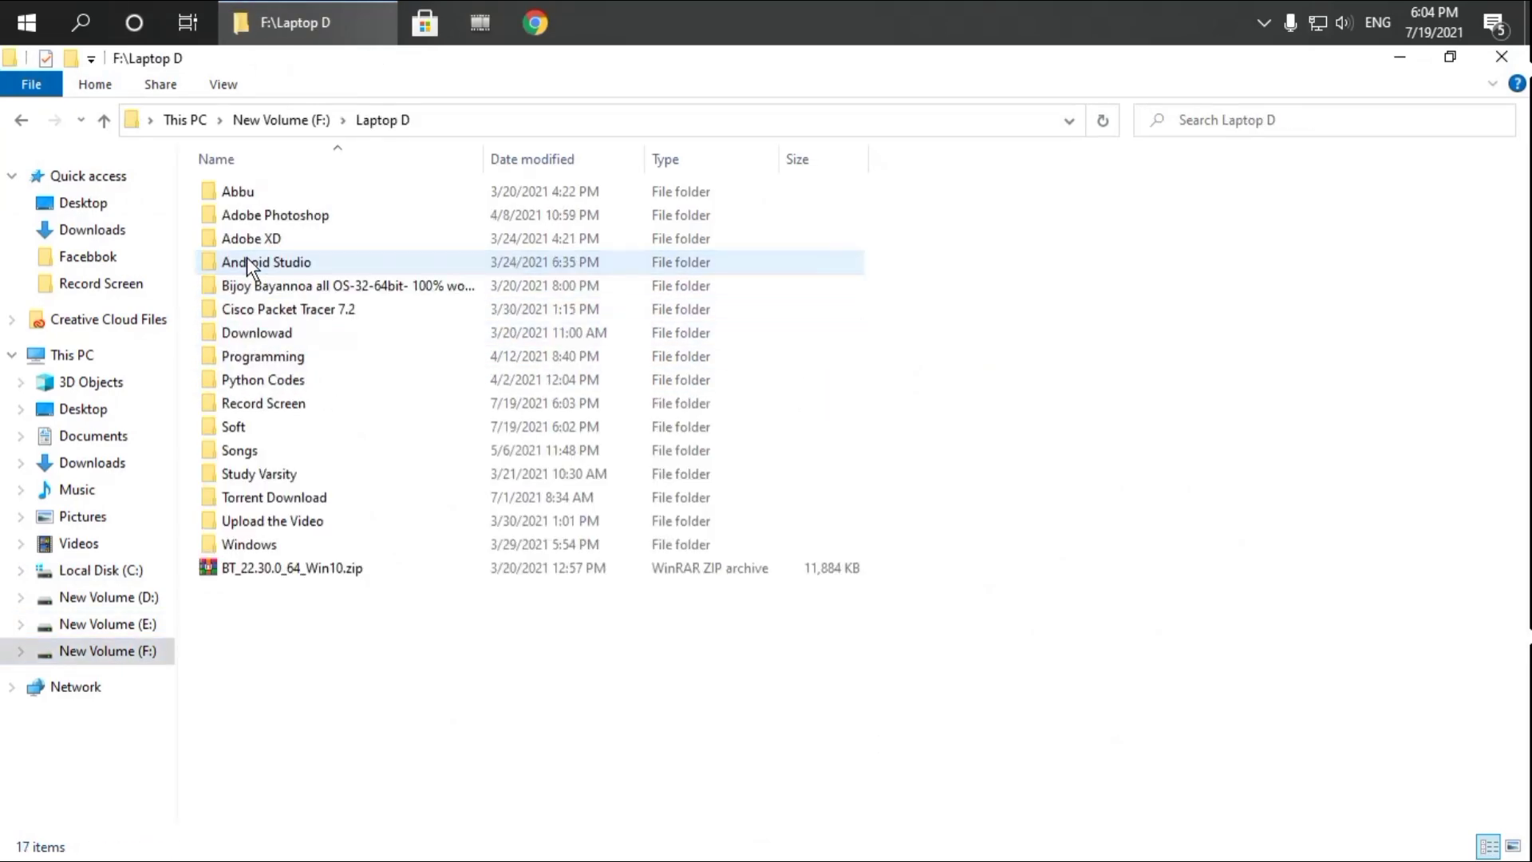
pyautogui.doubleClick(249, 428)
pyautogui.rightClick(1270, 368)
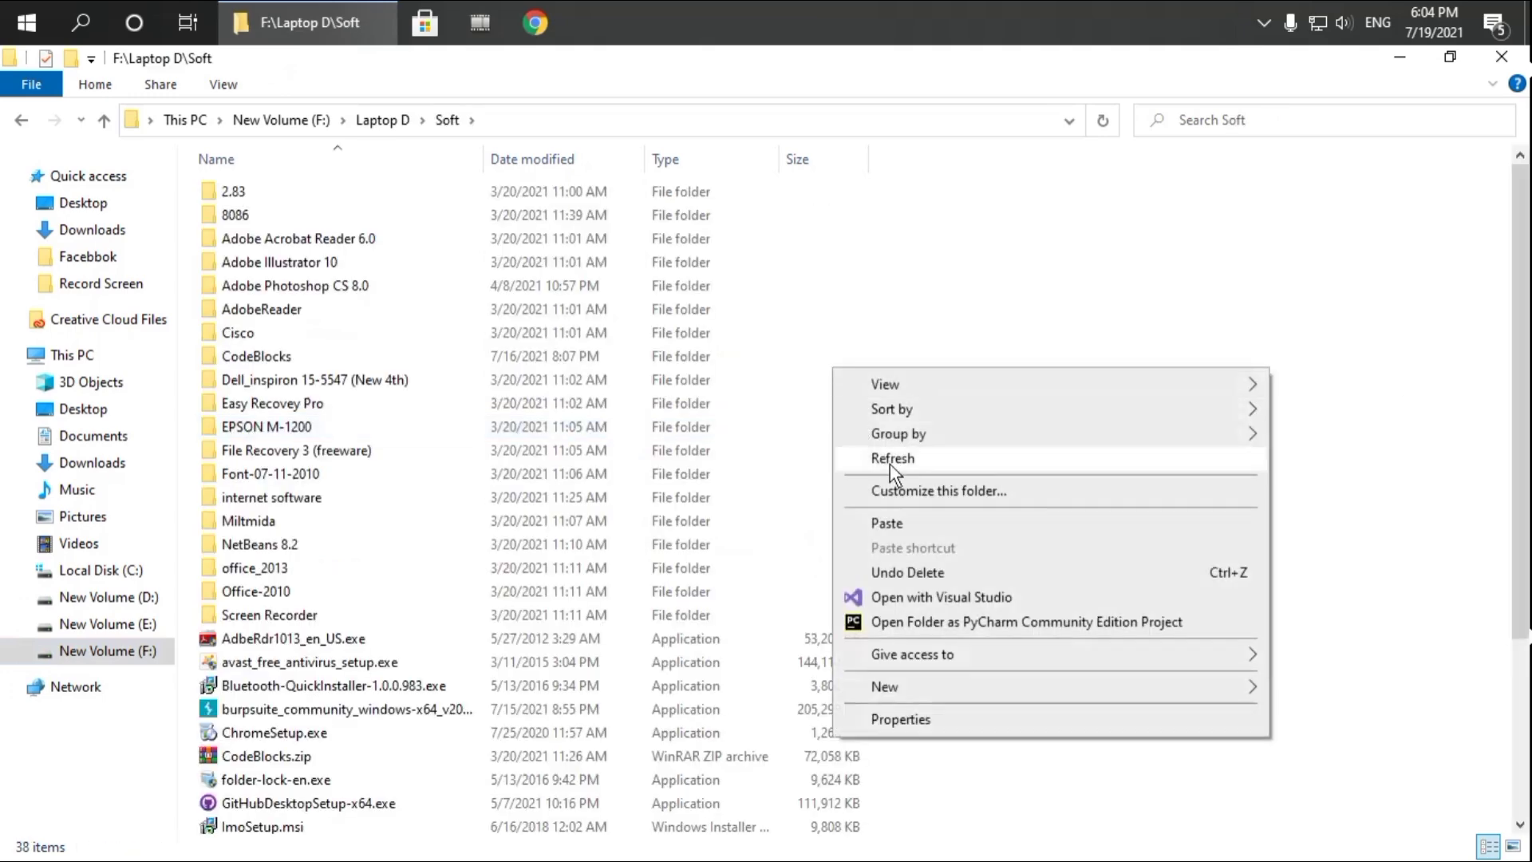
pyautogui.click(886, 524)
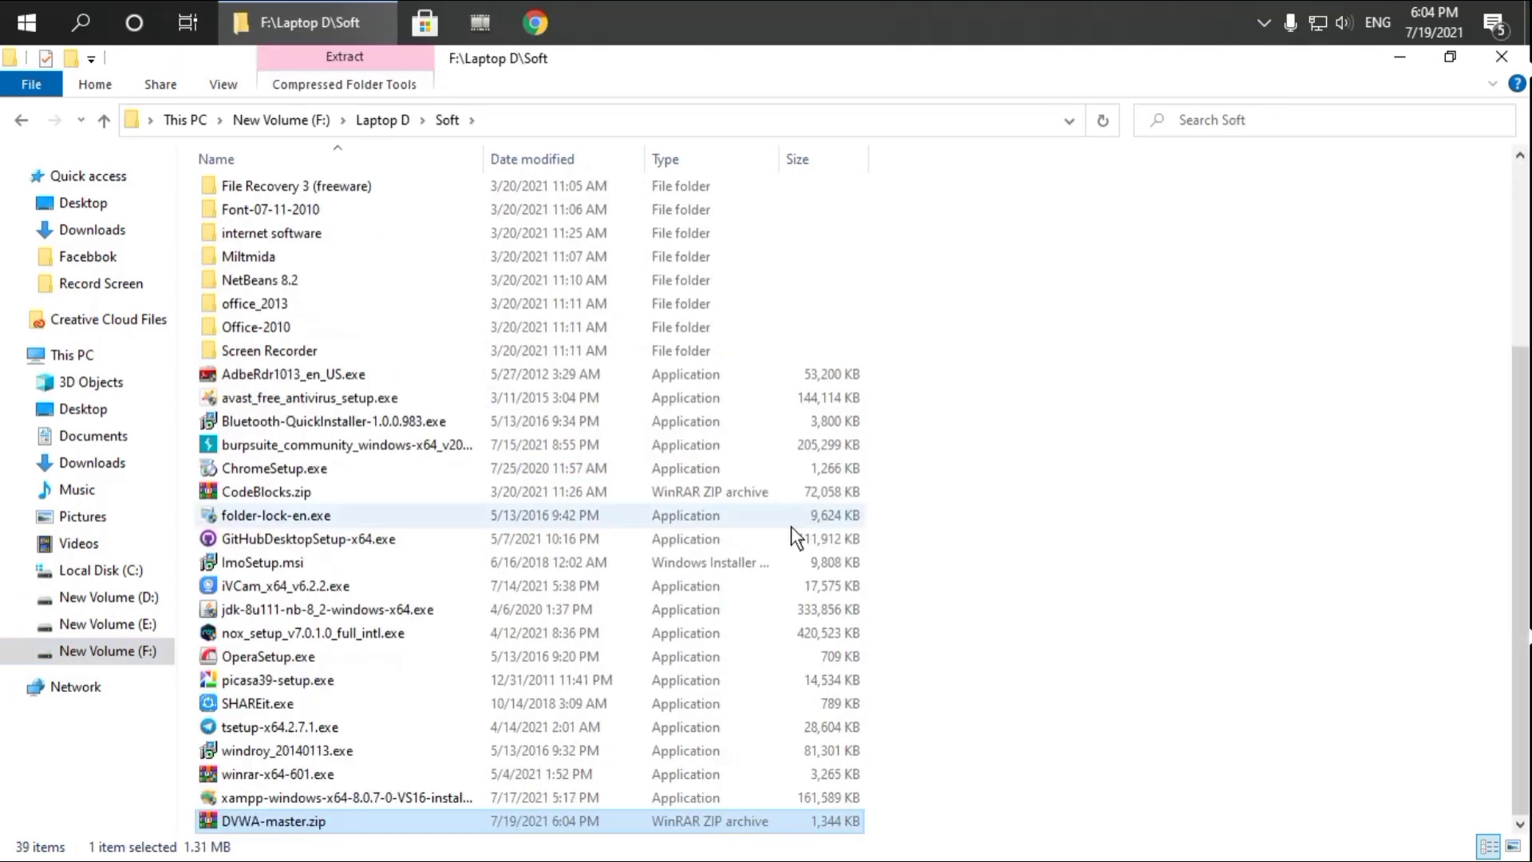
# Extract DVWA-master.zip into a DVWA-master folder inside Soft
pyautogui.rightClick(296, 823)
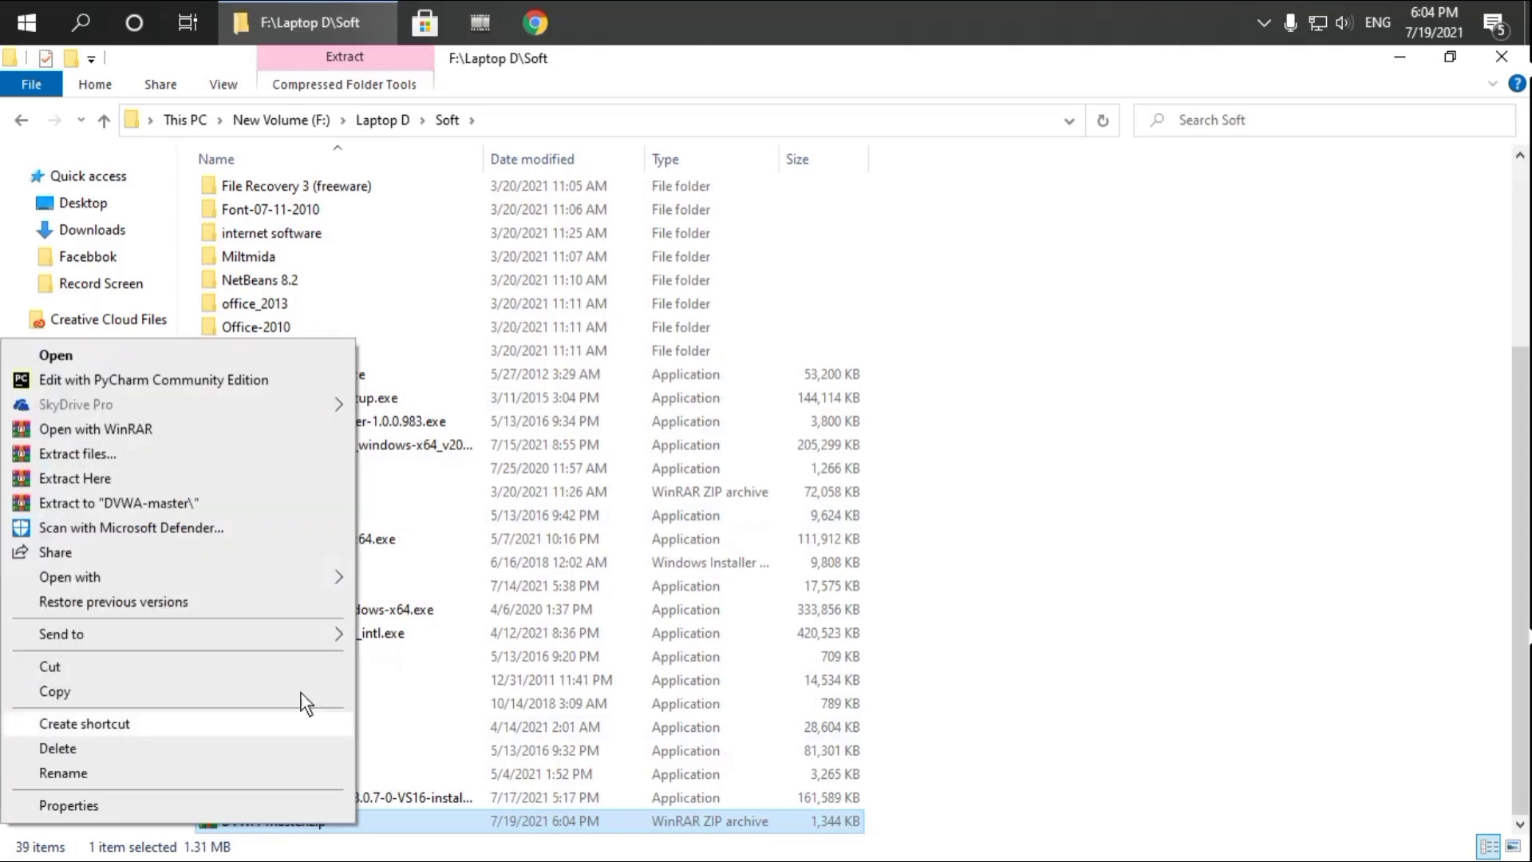
pyautogui.click(91, 452)
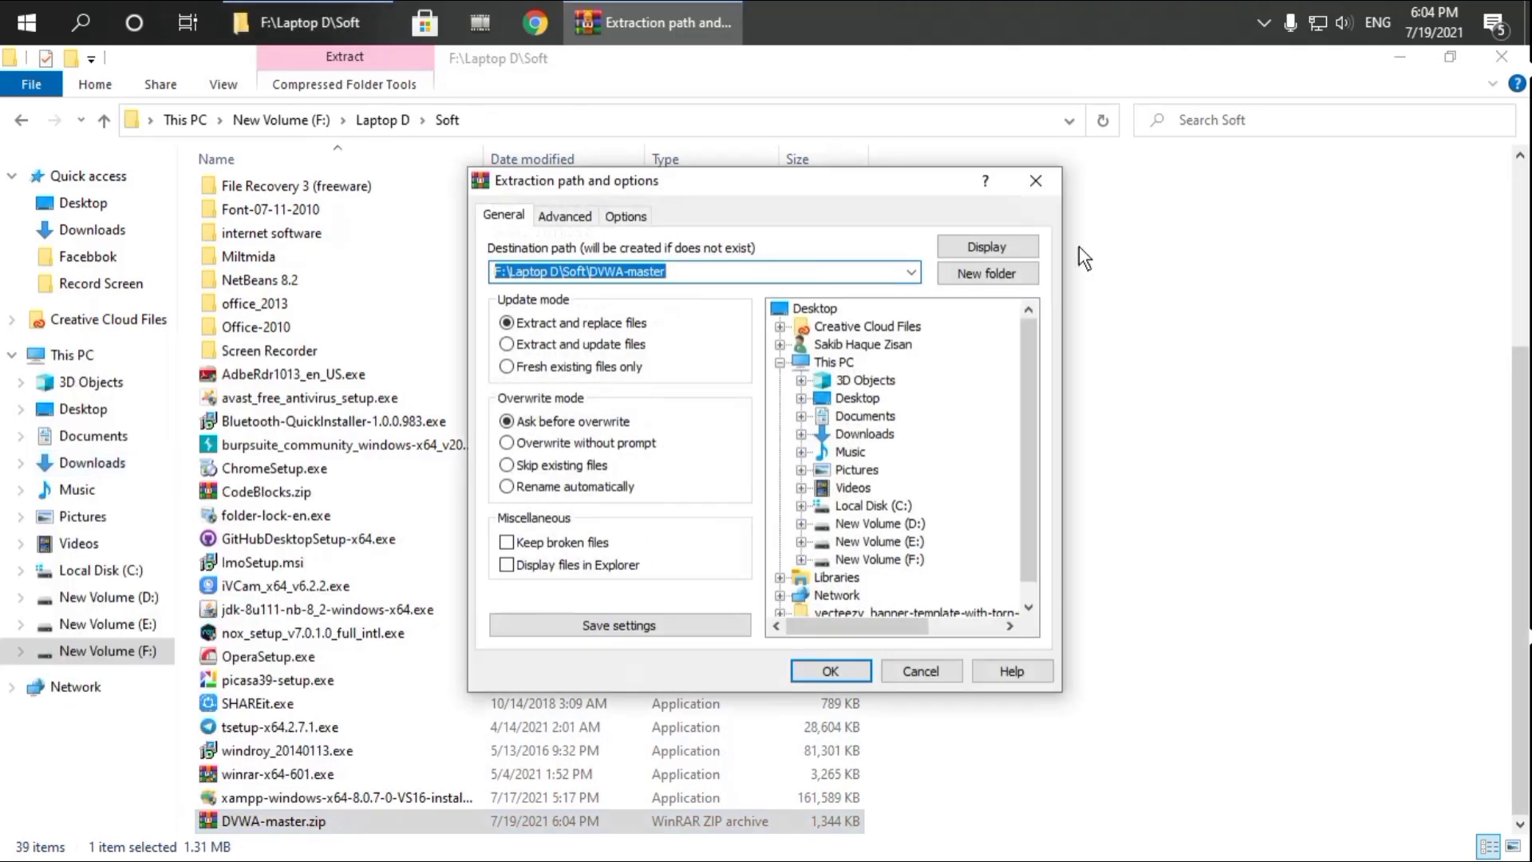
pyautogui.click(840, 672)
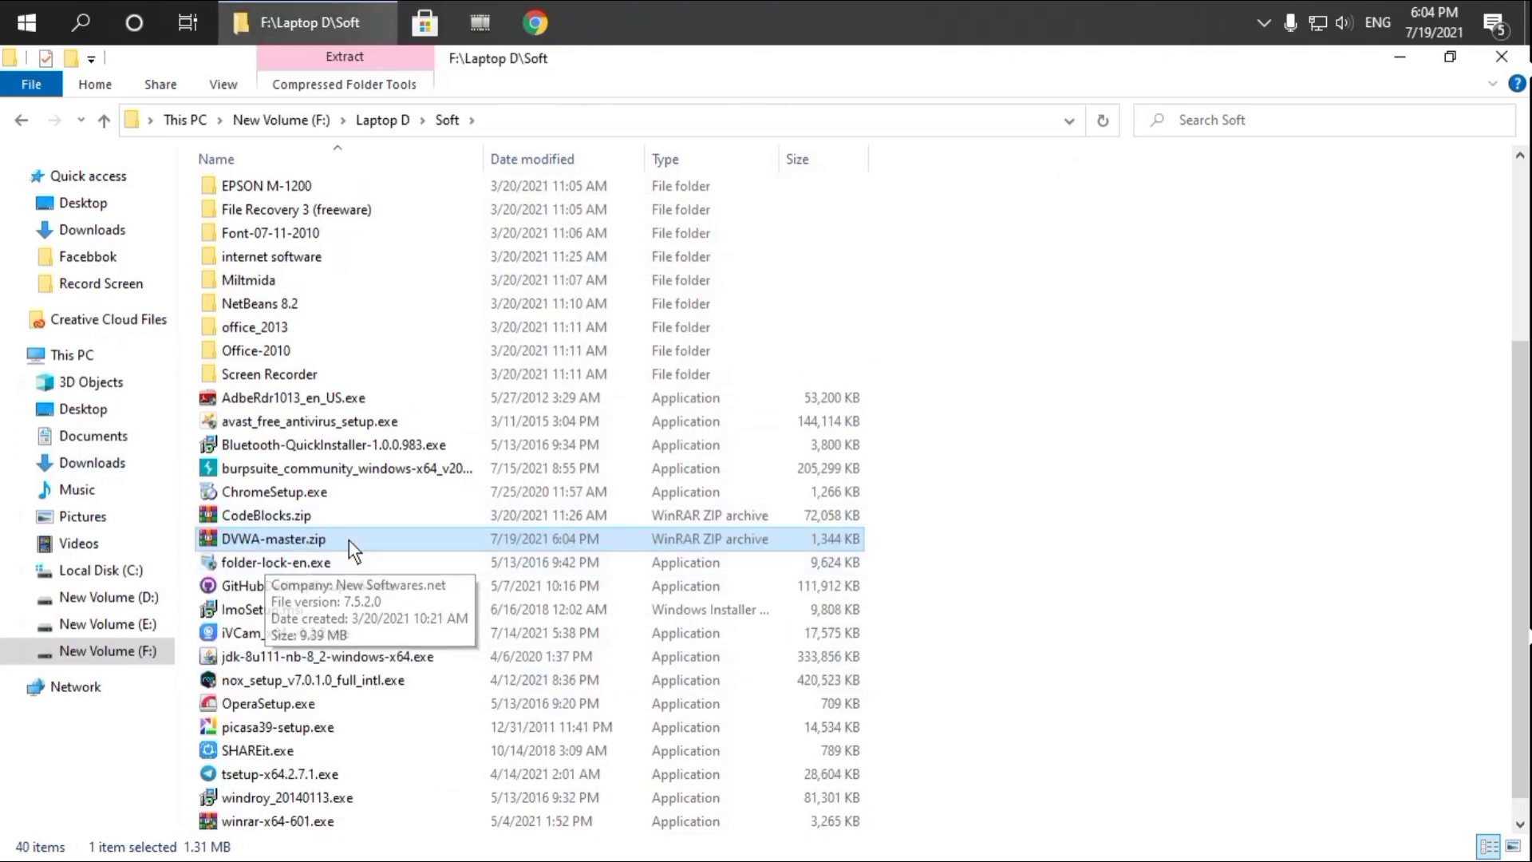
pyautogui.scroll(-1, 403, 557)
pyautogui.scroll(4, 403, 585)
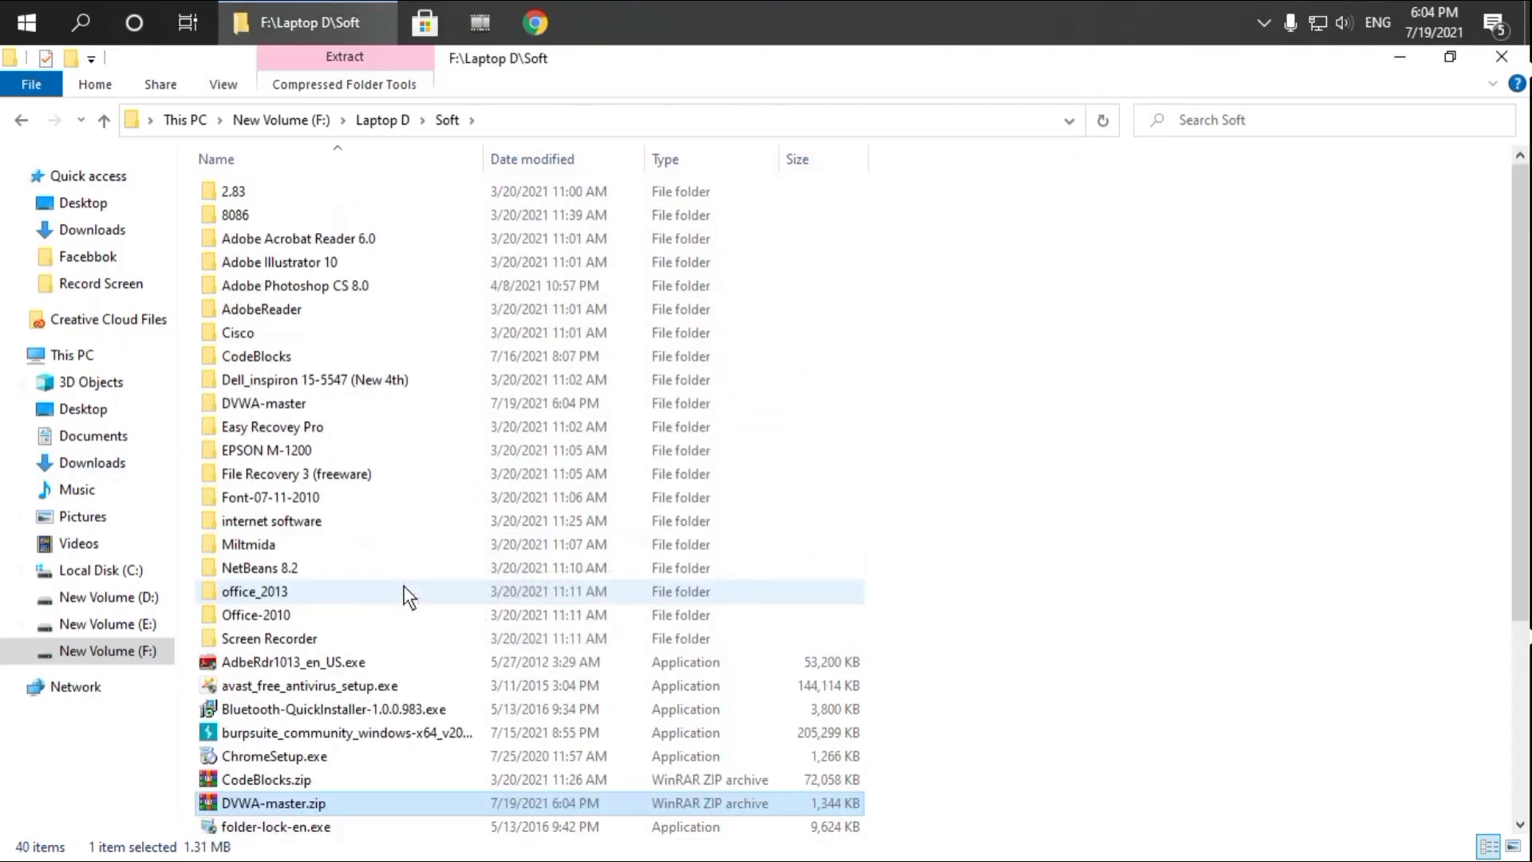
# Copy the inner DVWA-master folder into E:\XAMPP\htdocs
pyautogui.doubleClick(294, 406)
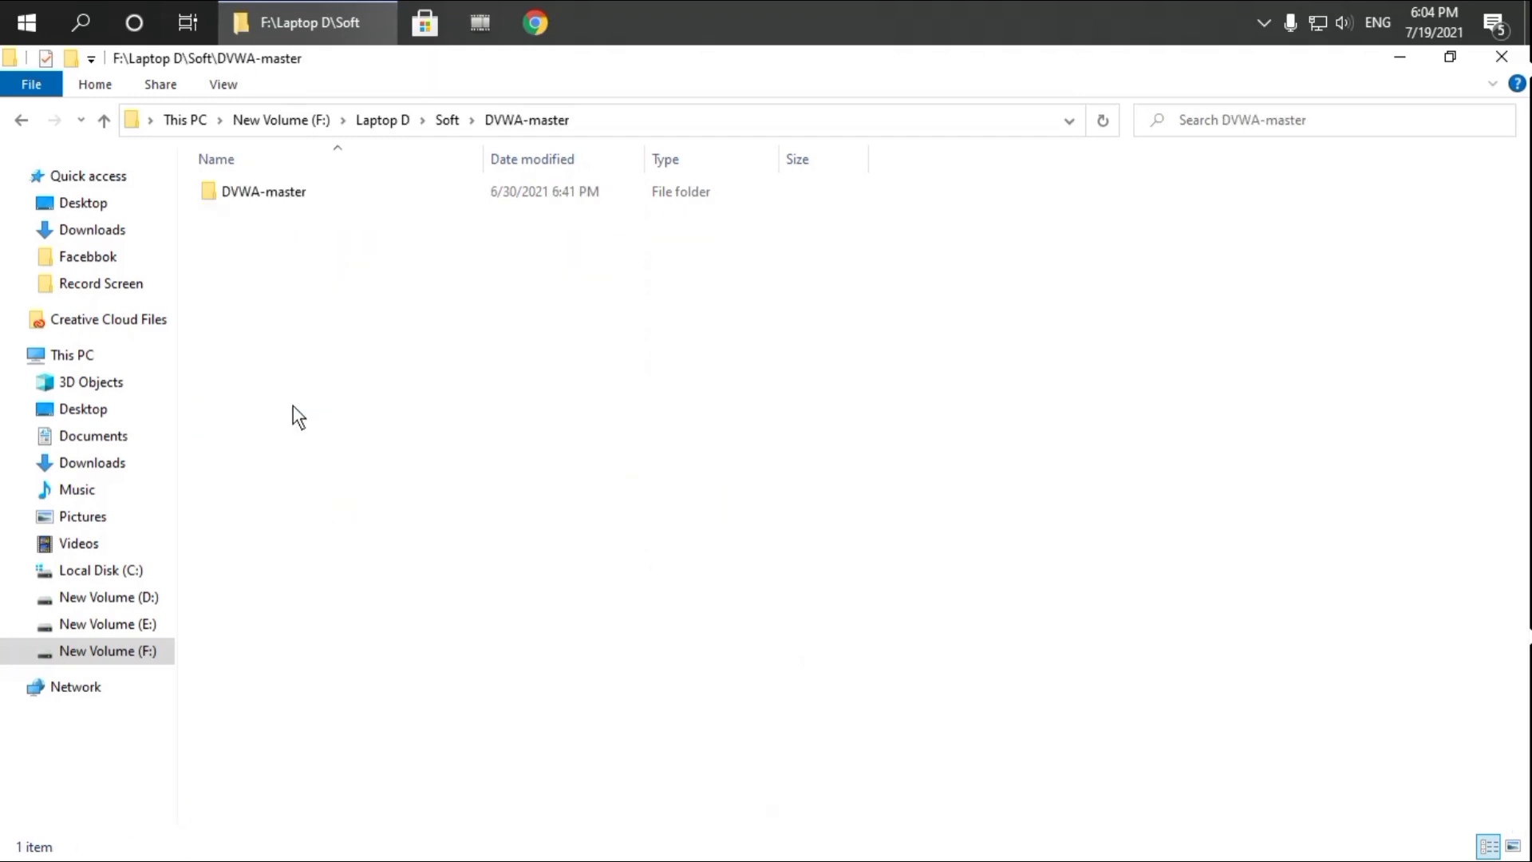
pyautogui.rightClick(296, 193)
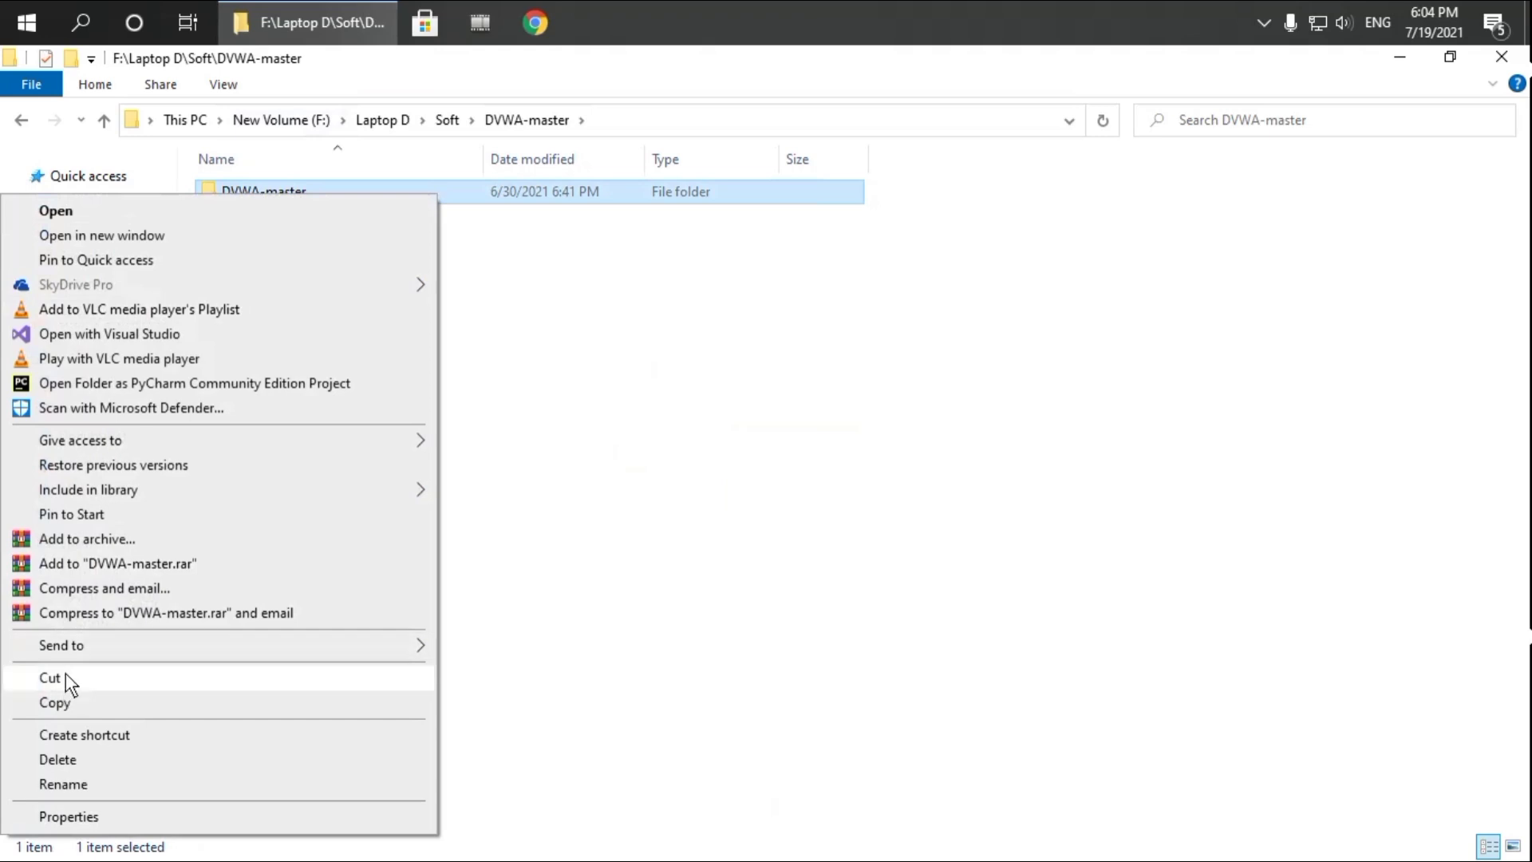
pyautogui.click(56, 703)
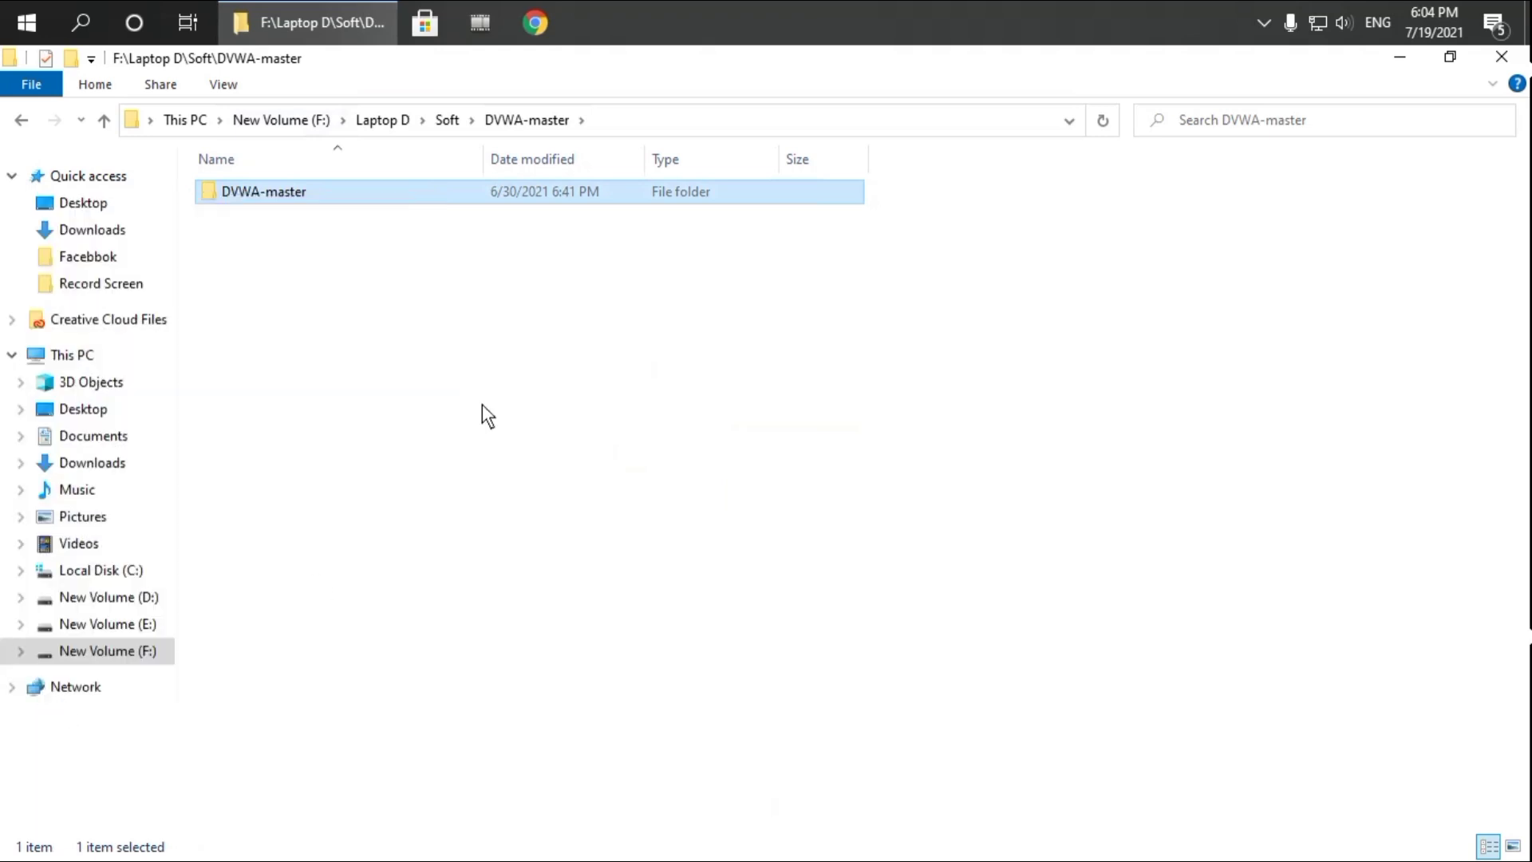
pyautogui.rightClick(367, 191)
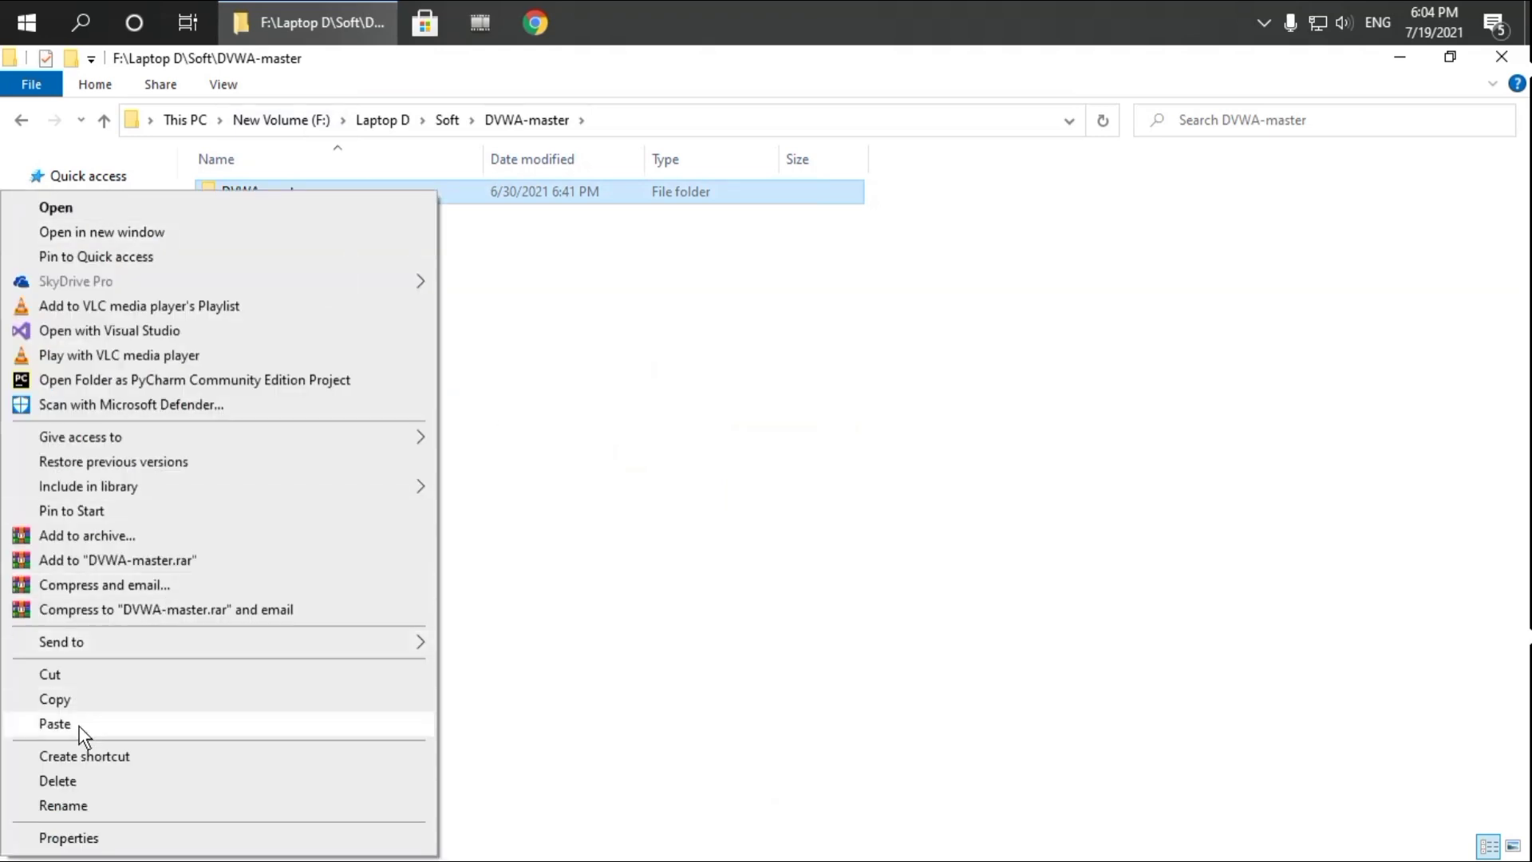
pyautogui.click(79, 699)
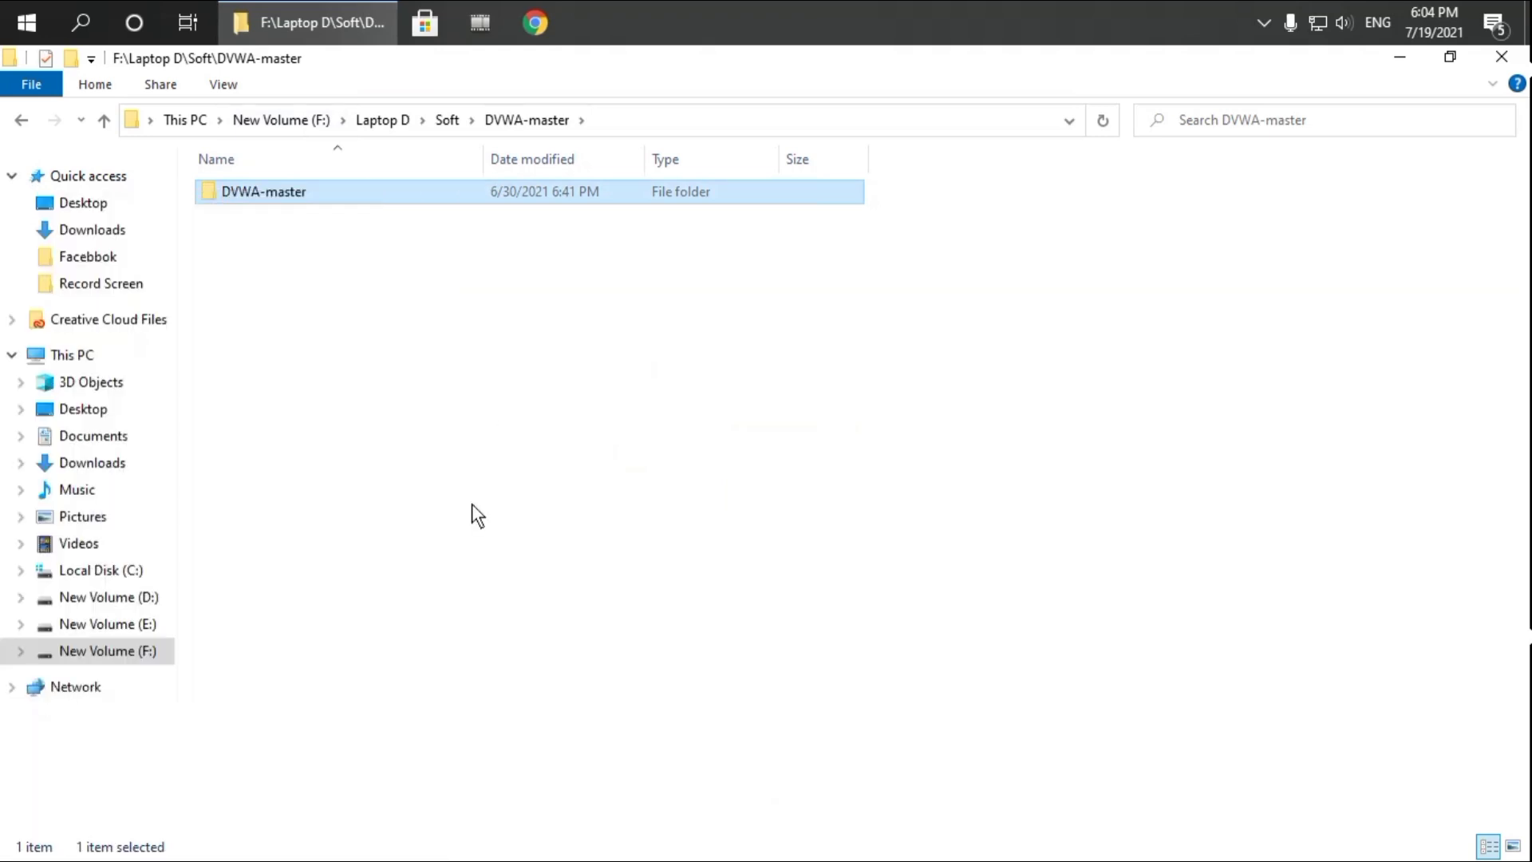
pyautogui.click(121, 616)
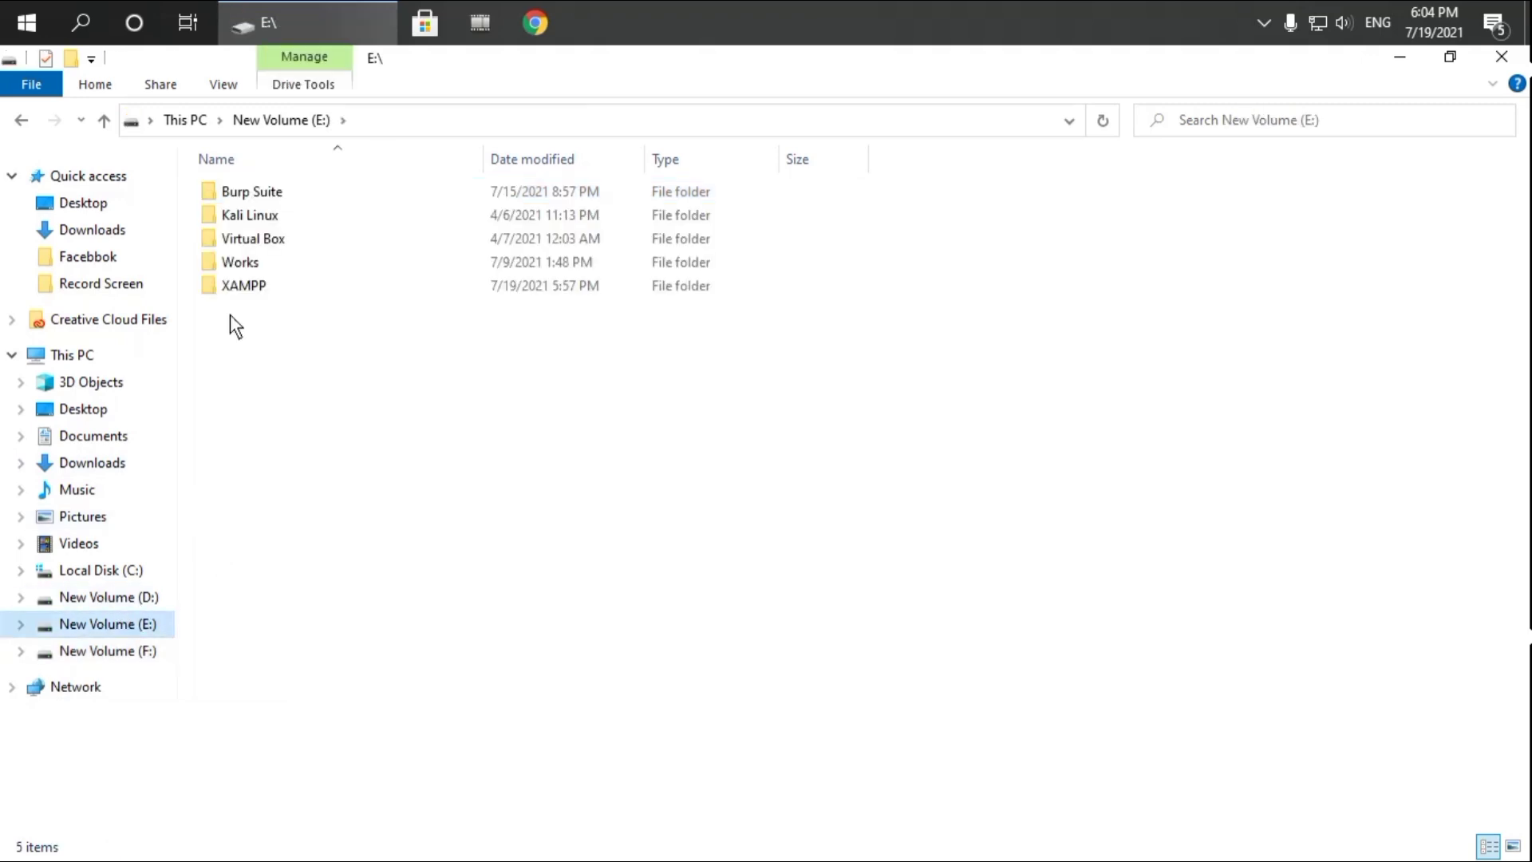
pyautogui.click(241, 287)
pyautogui.doubleClick(240, 284)
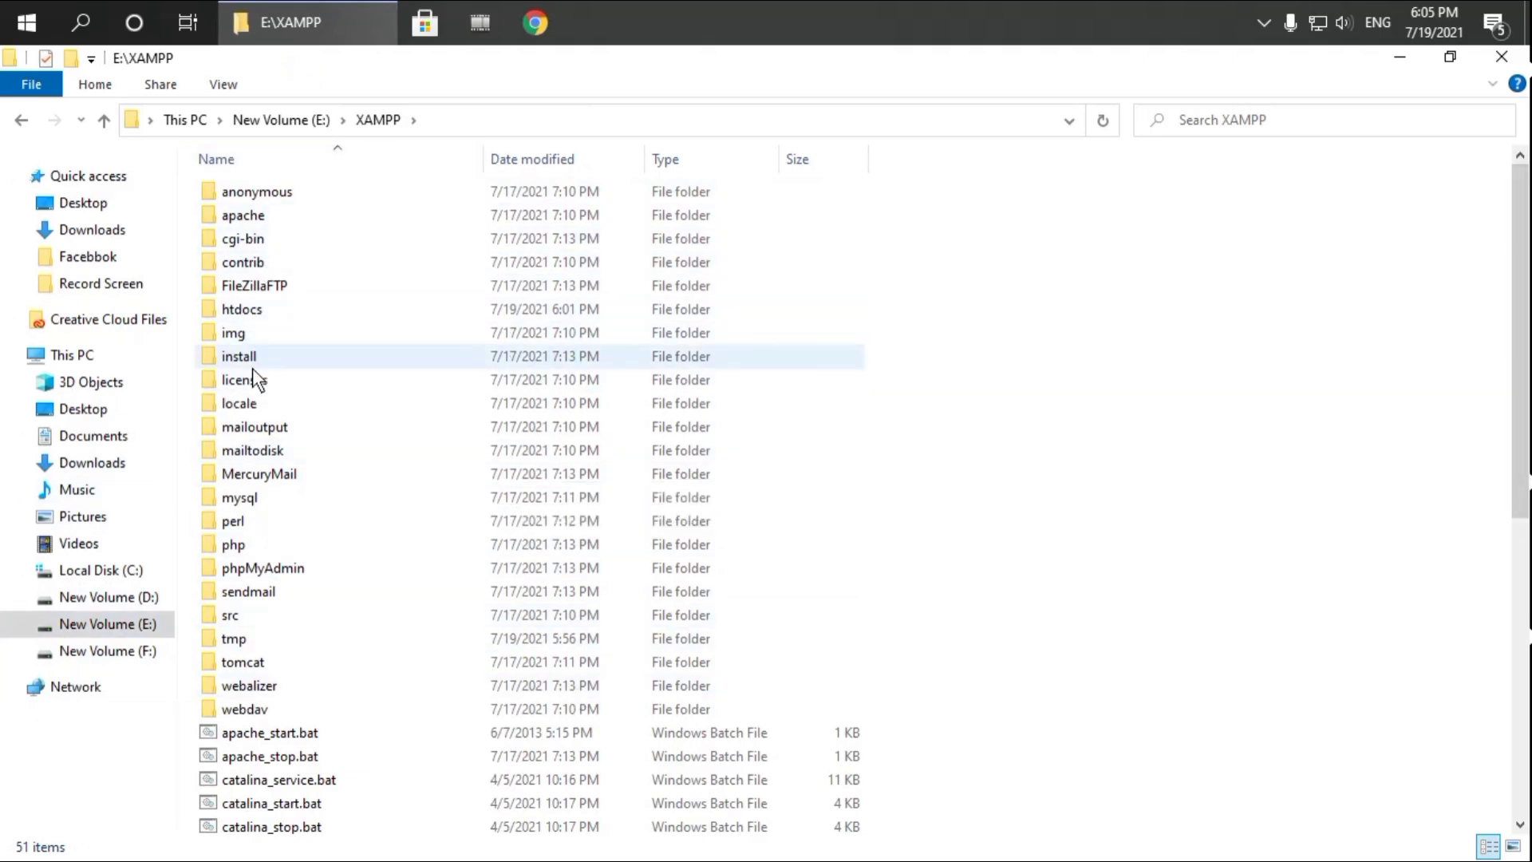
pyautogui.doubleClick(243, 312)
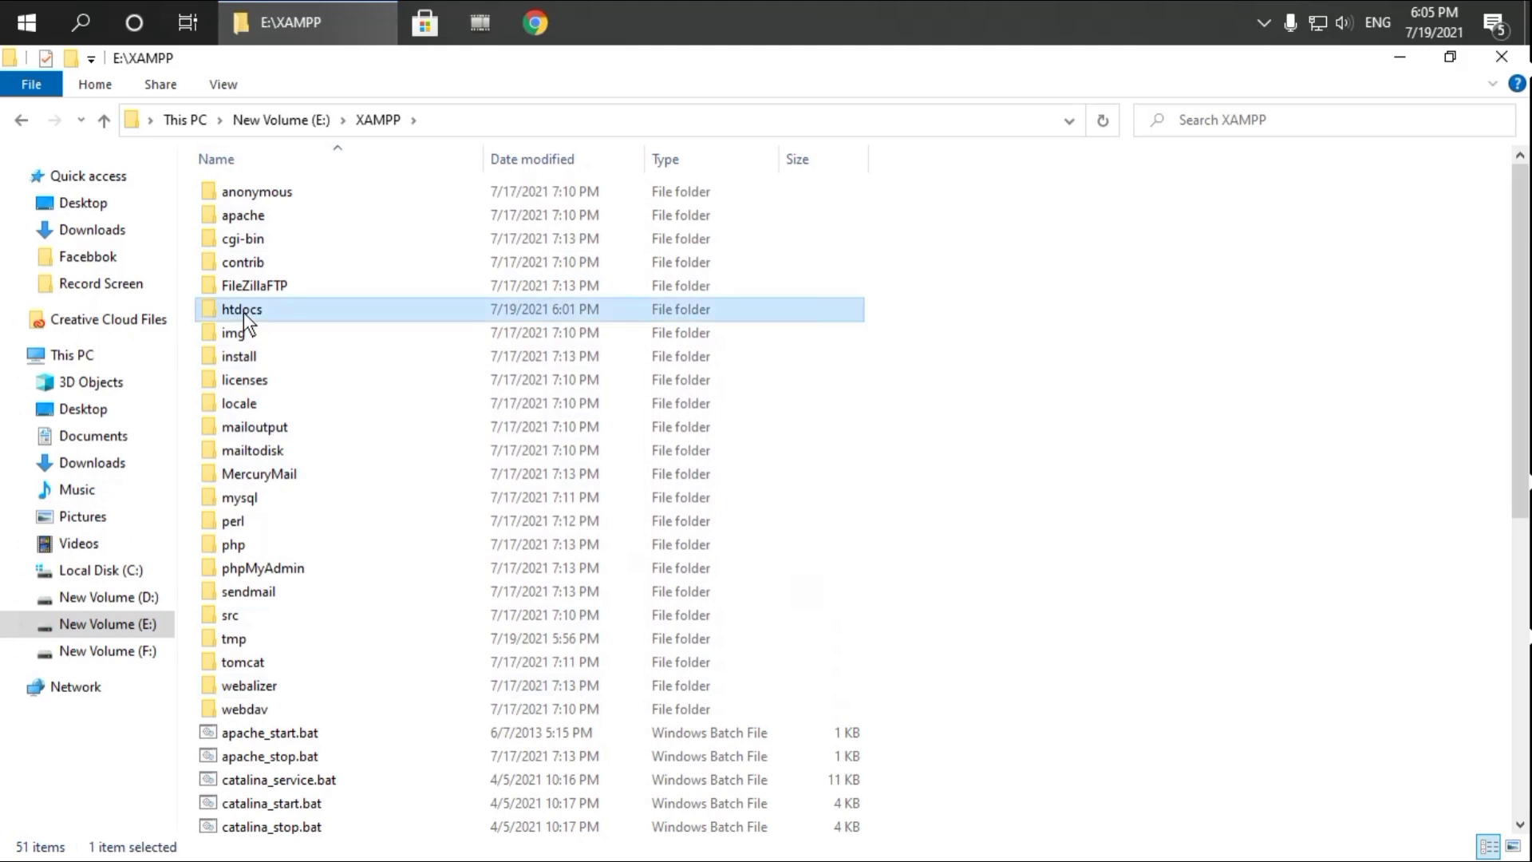
pyautogui.rightClick(443, 469)
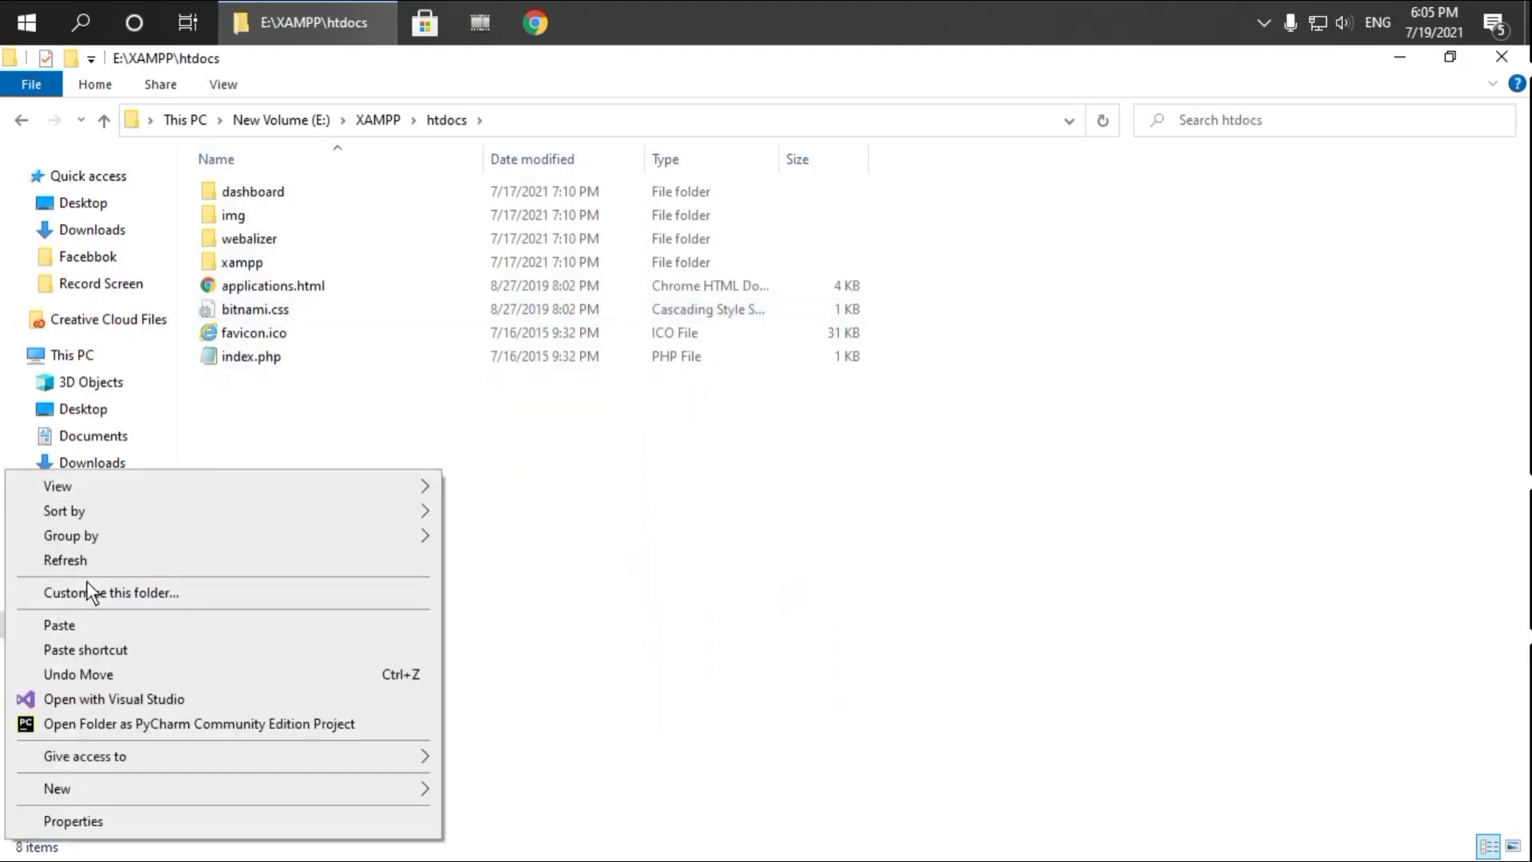
pyautogui.click(60, 626)
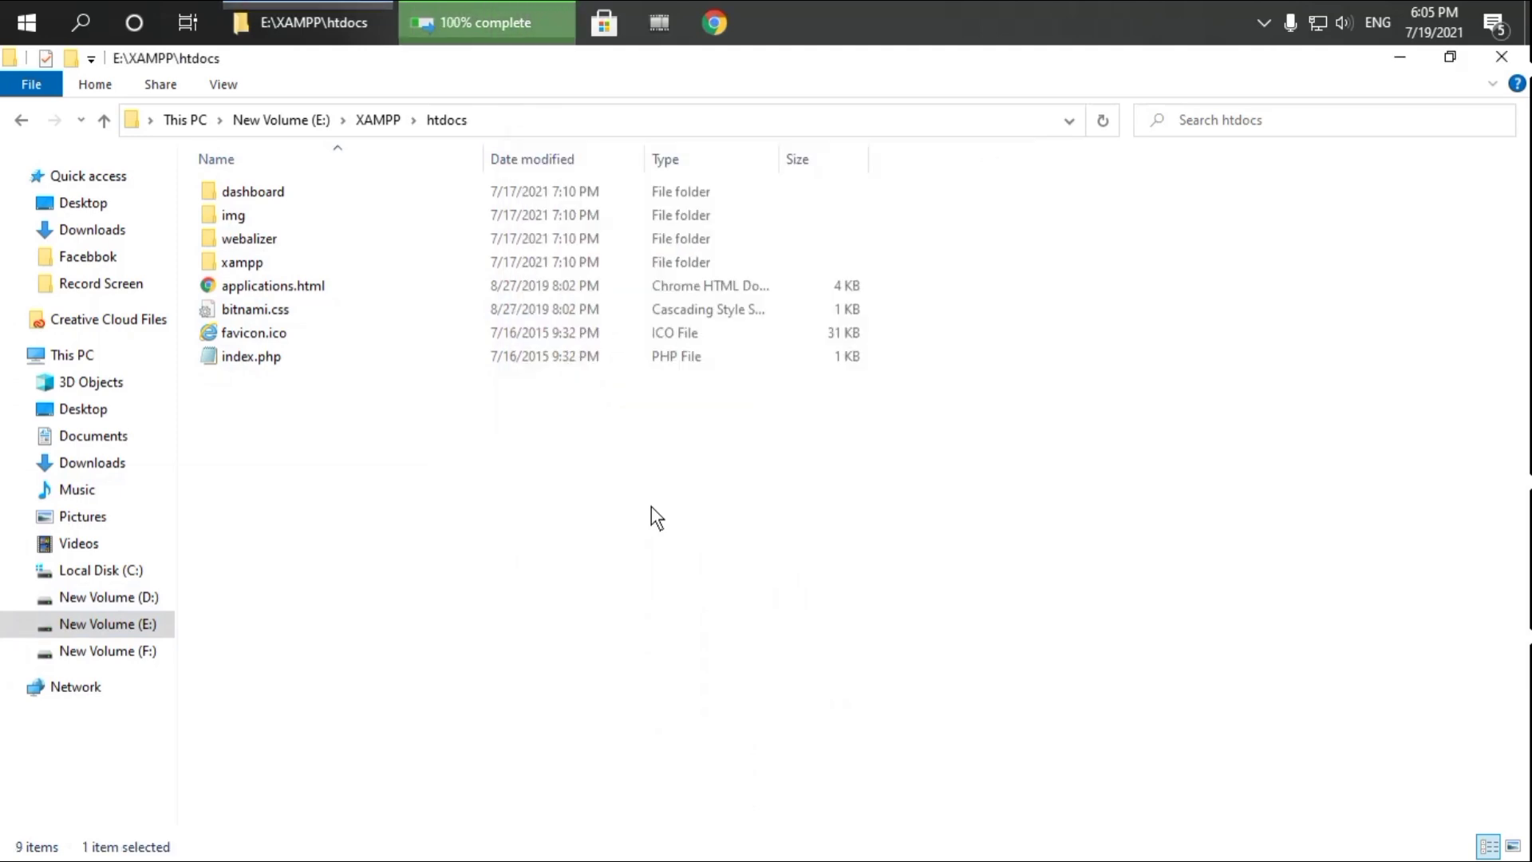
# Rename the pasted DVWA-master folder in htdocs to dvwa
pyautogui.rightClick(291, 221)
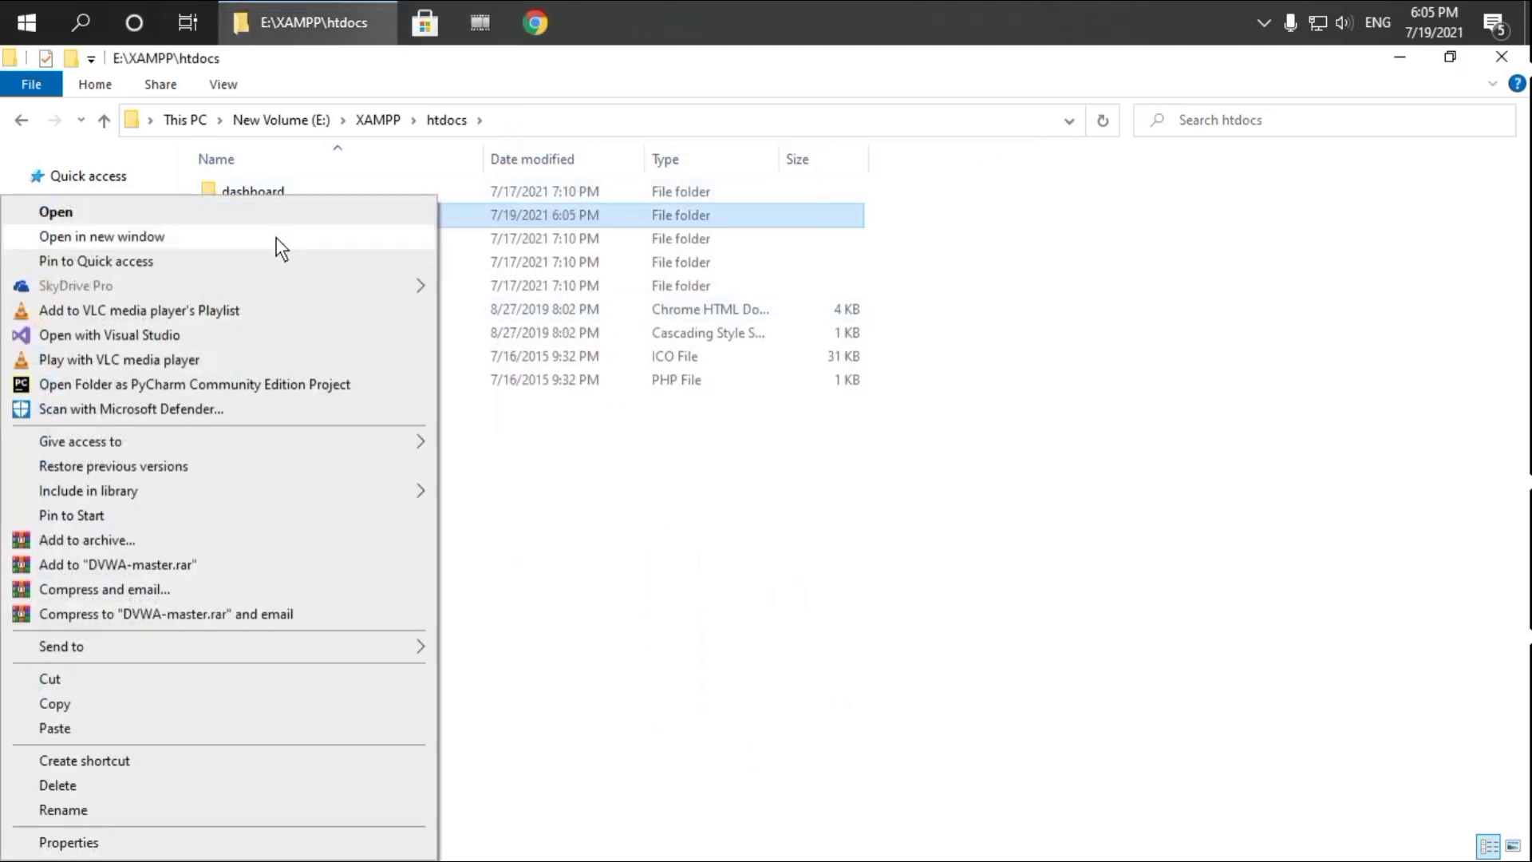
pyautogui.click(69, 810)
pyautogui.write('dvwa')
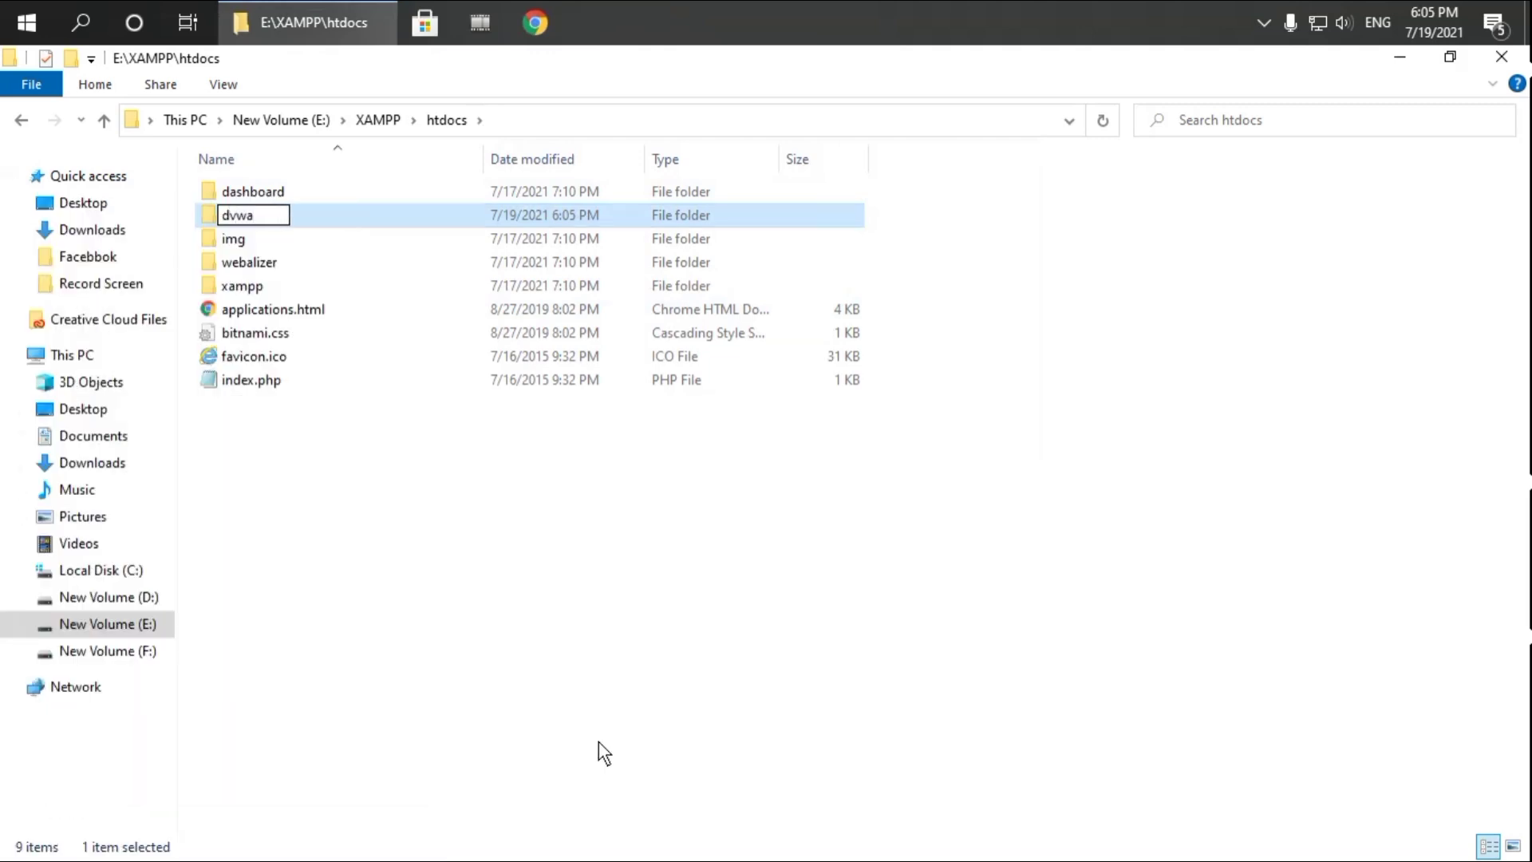
pyautogui.press('Return')
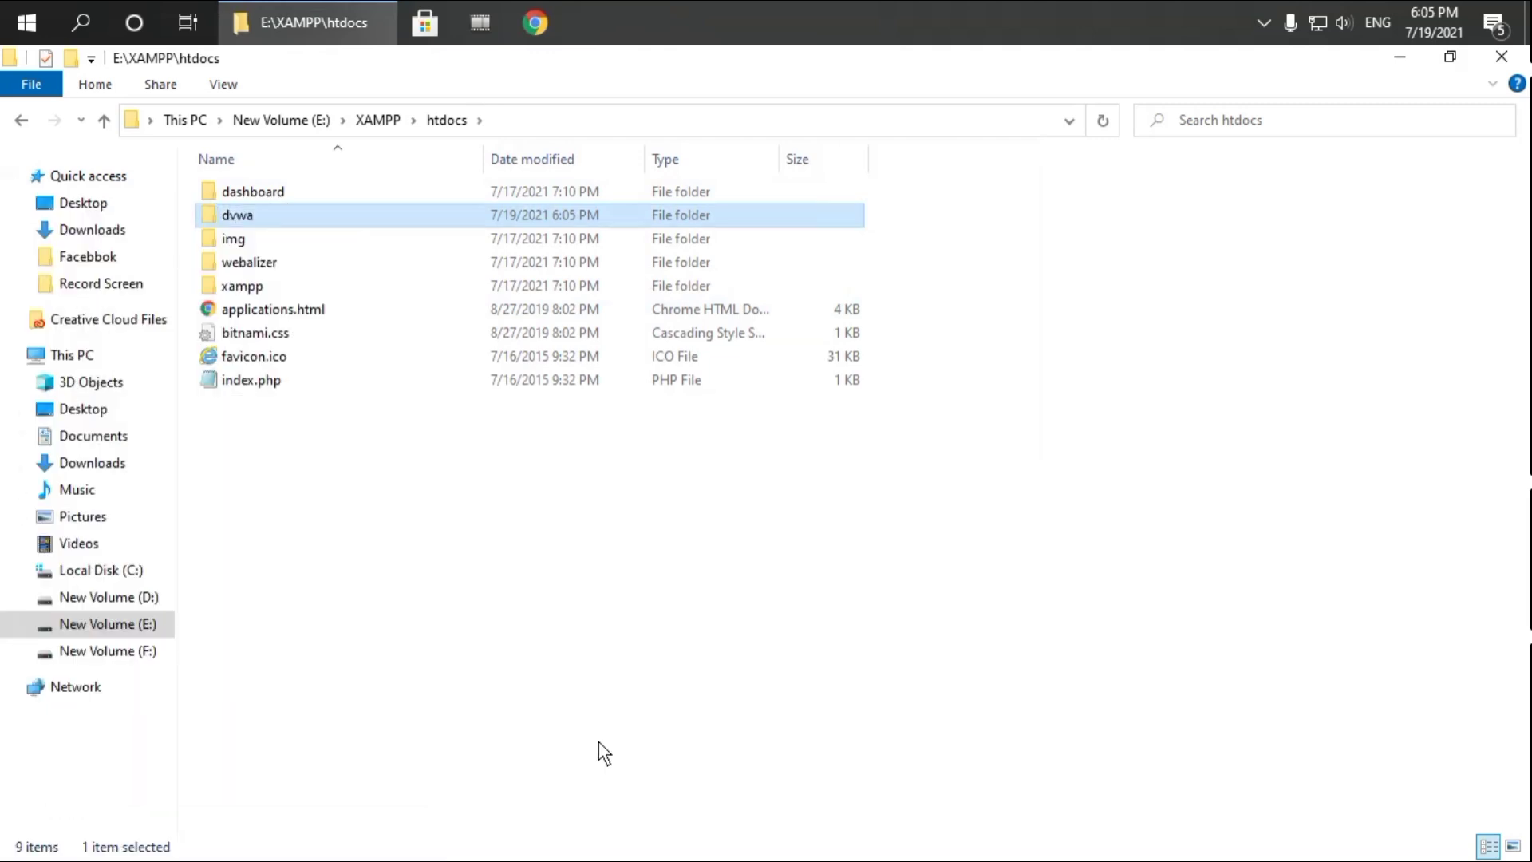
# In dvwa\config, blank the db_password value in config.inc.php.dist, save it and close Notepad
pyautogui.doubleClick(304, 215)
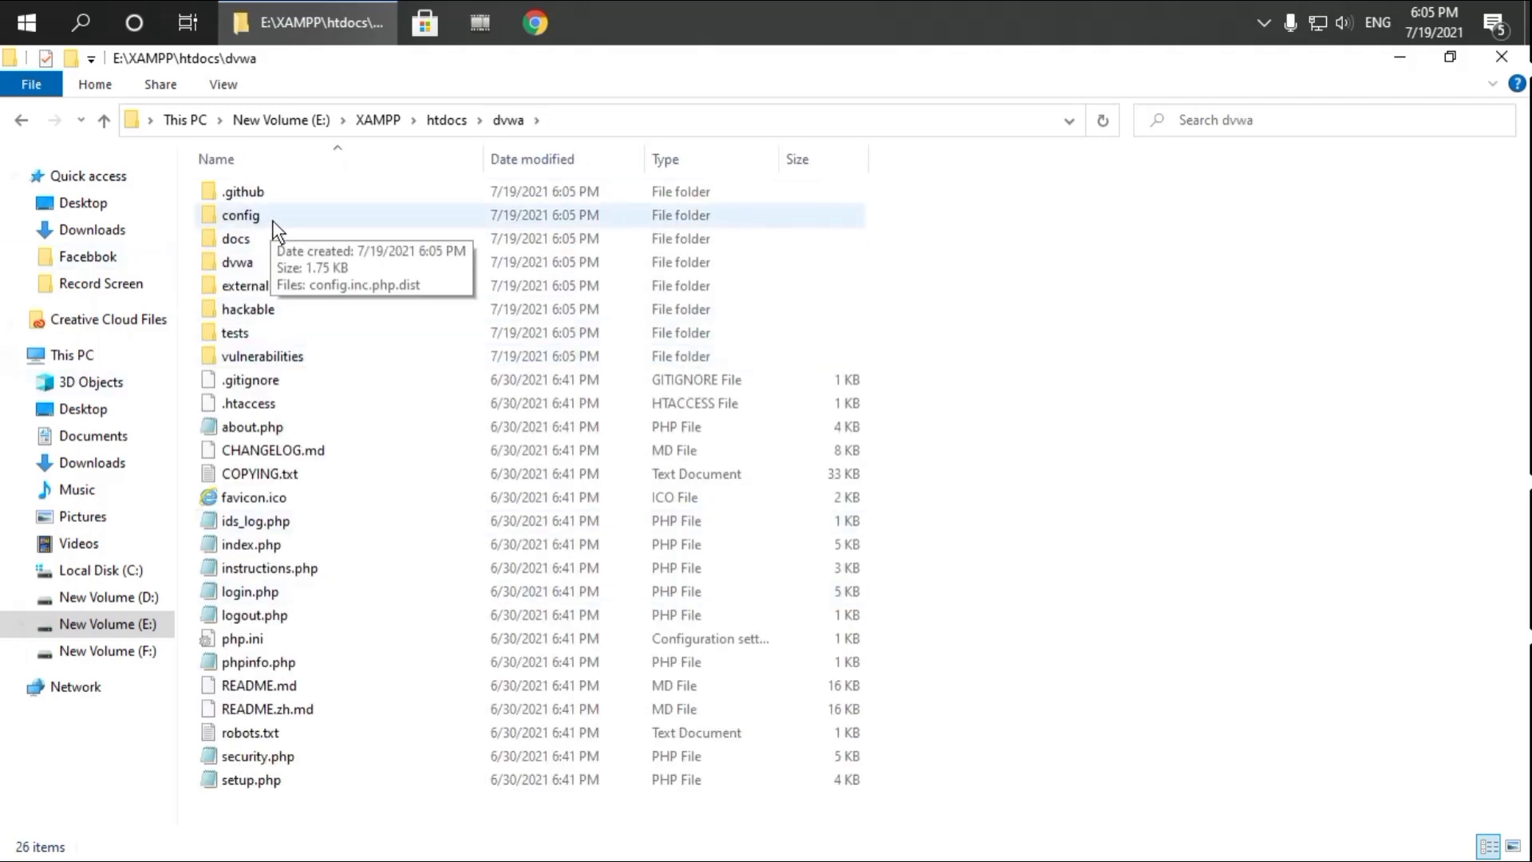
pyautogui.doubleClick(268, 220)
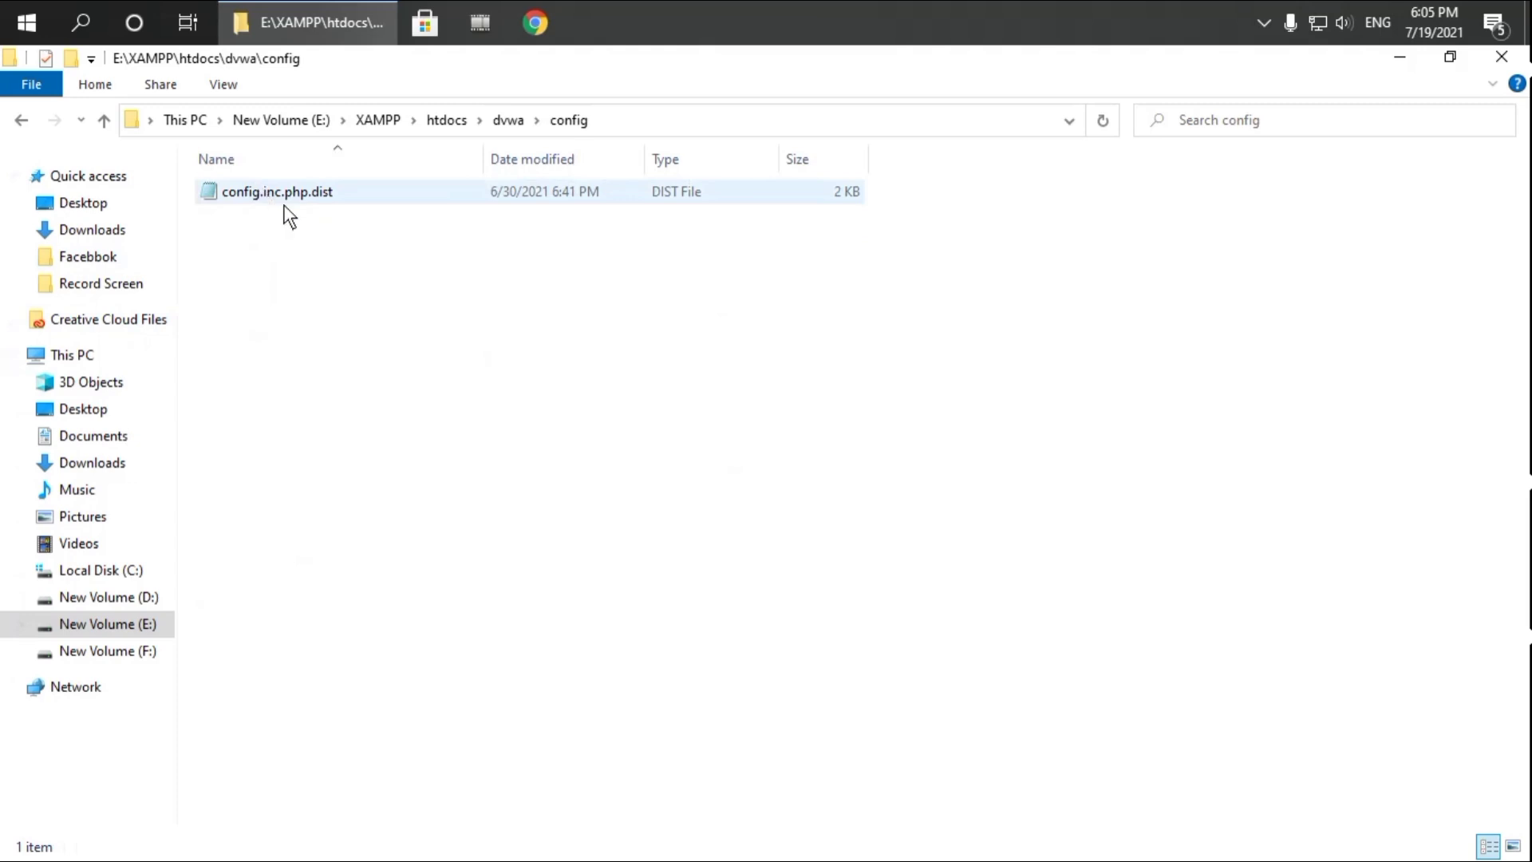
pyautogui.doubleClick(304, 195)
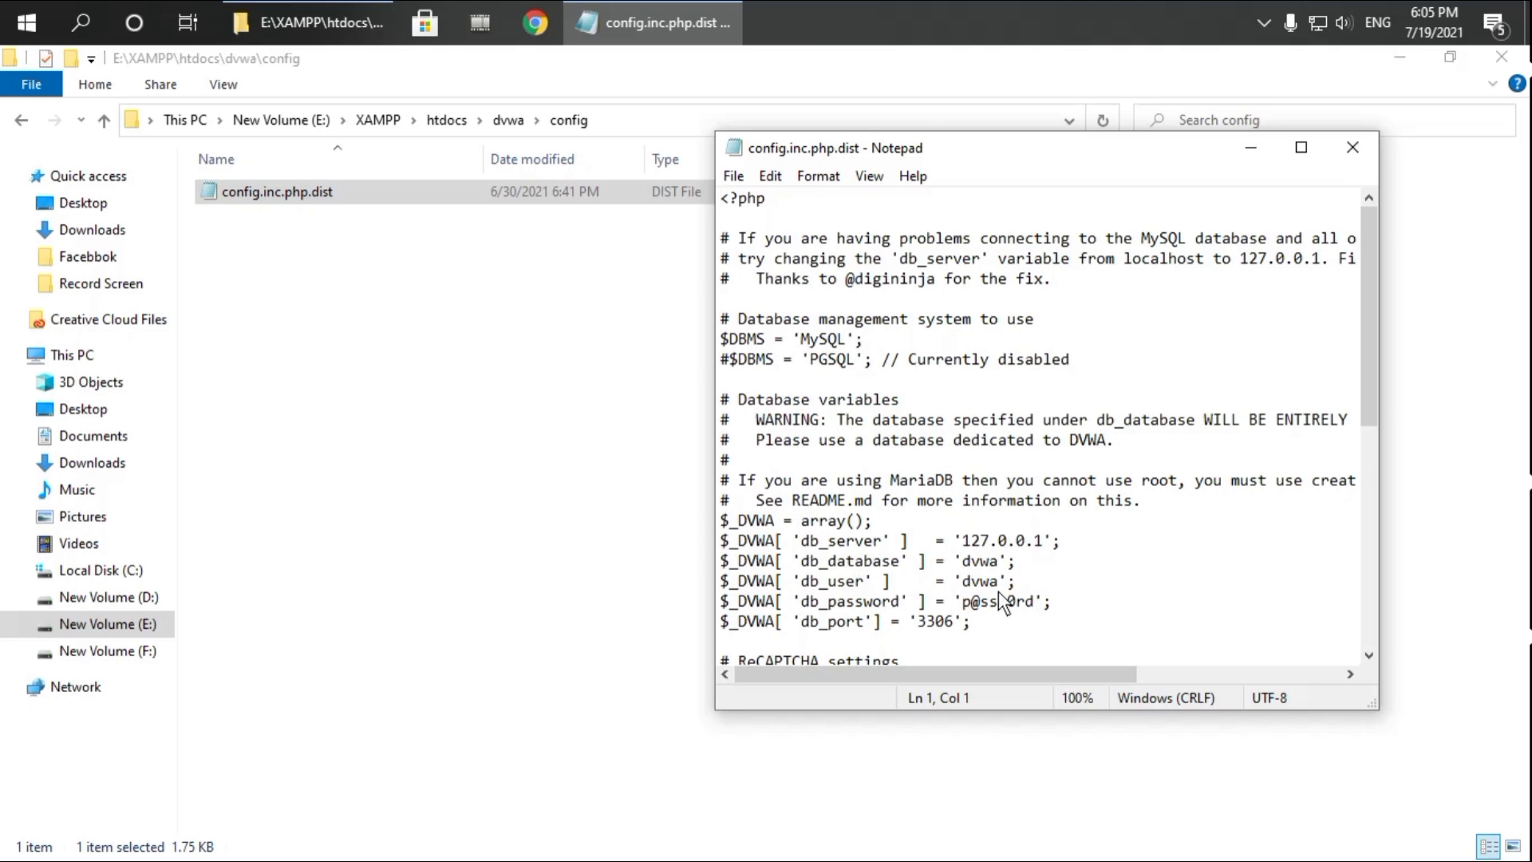
pyautogui.moveTo(1033, 603); pyautogui.dragTo(974, 601)
pyautogui.press('BackSpace')
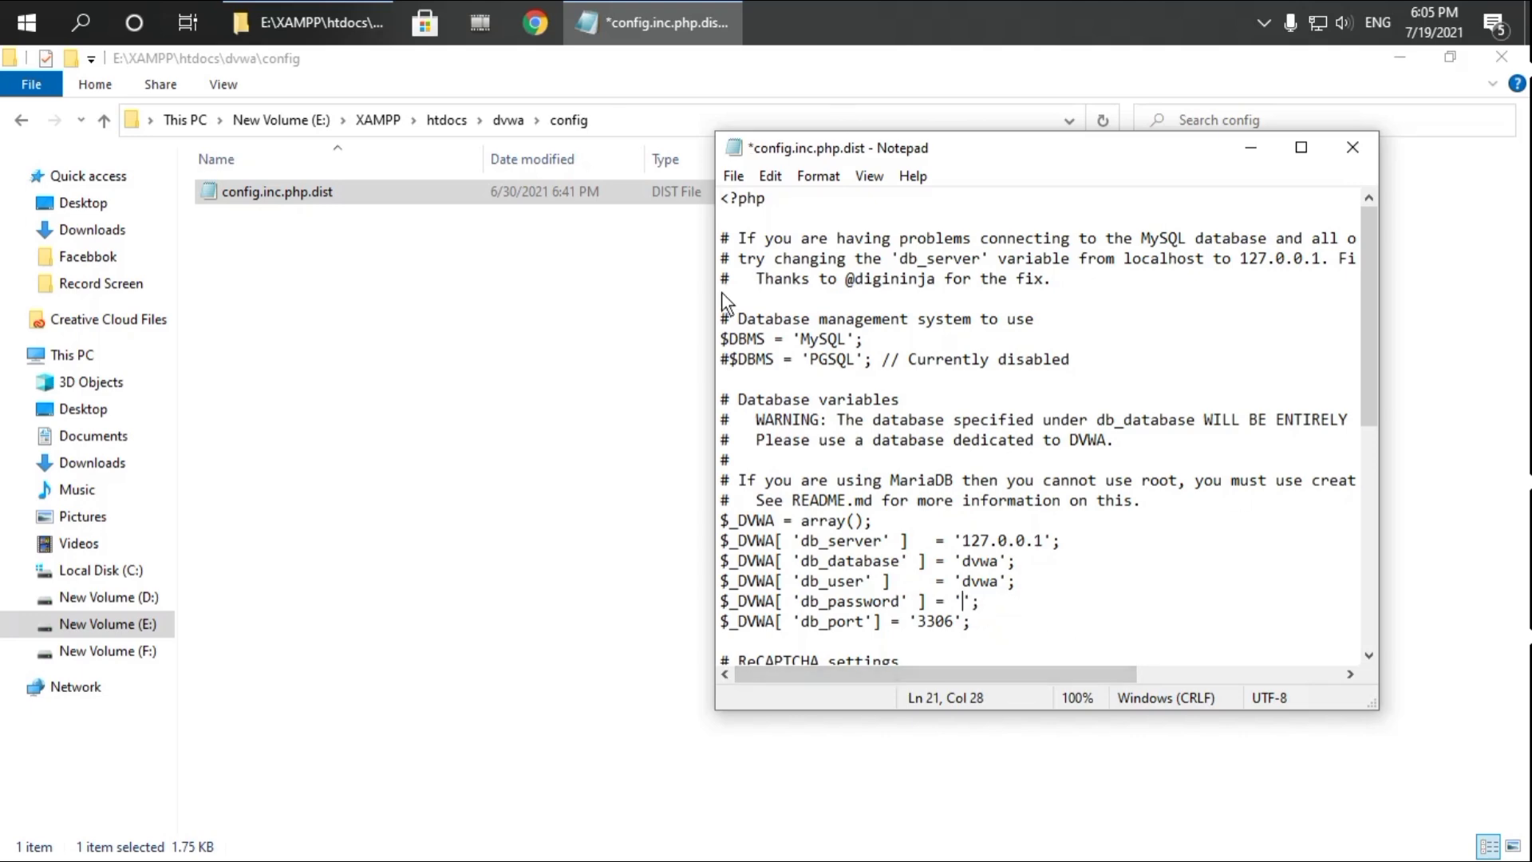
pyautogui.click(733, 176)
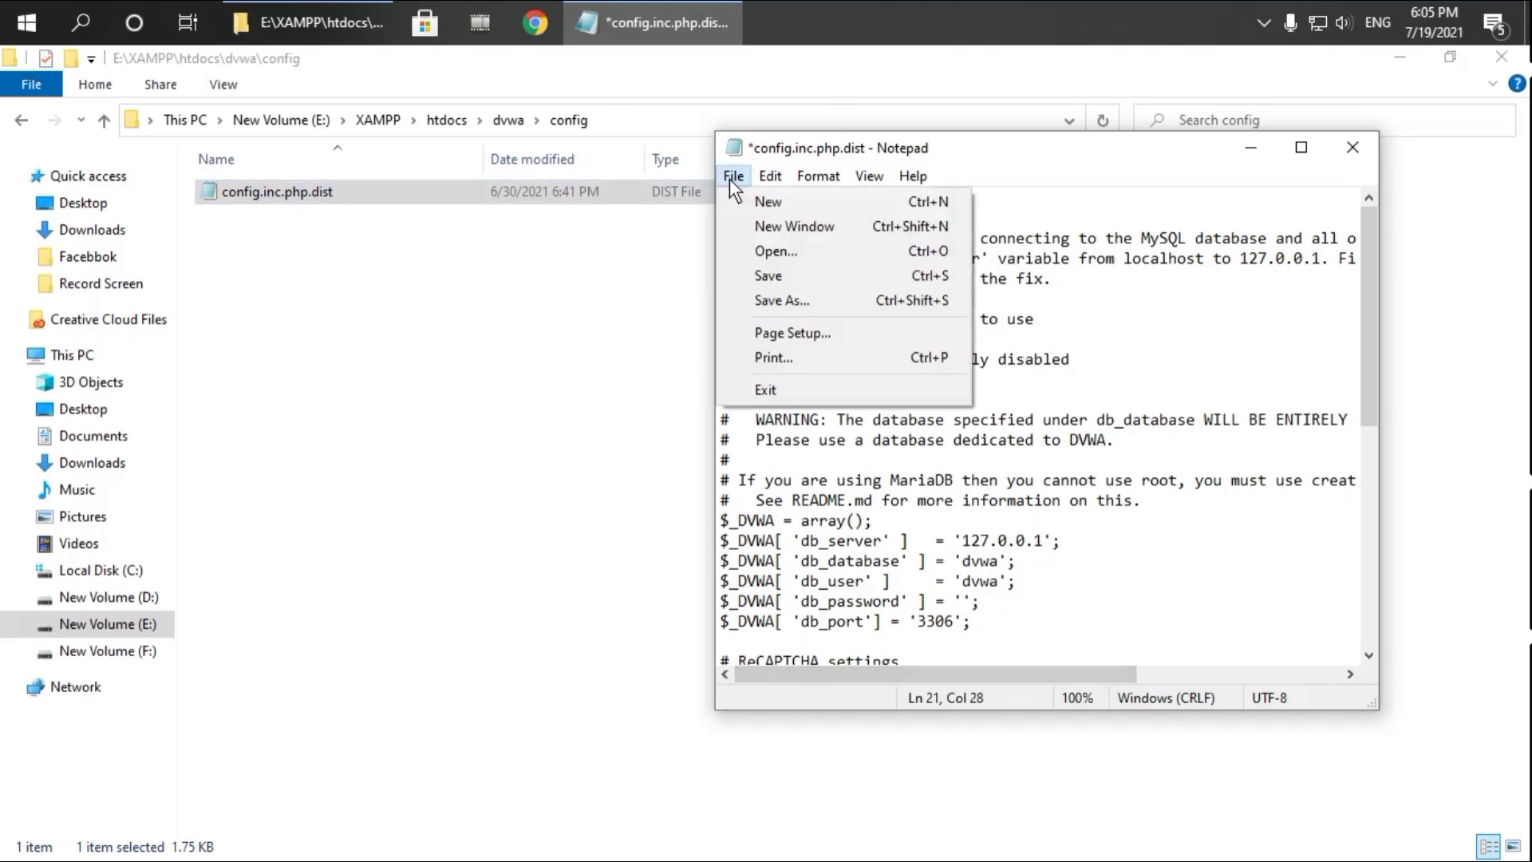
pyautogui.click(774, 277)
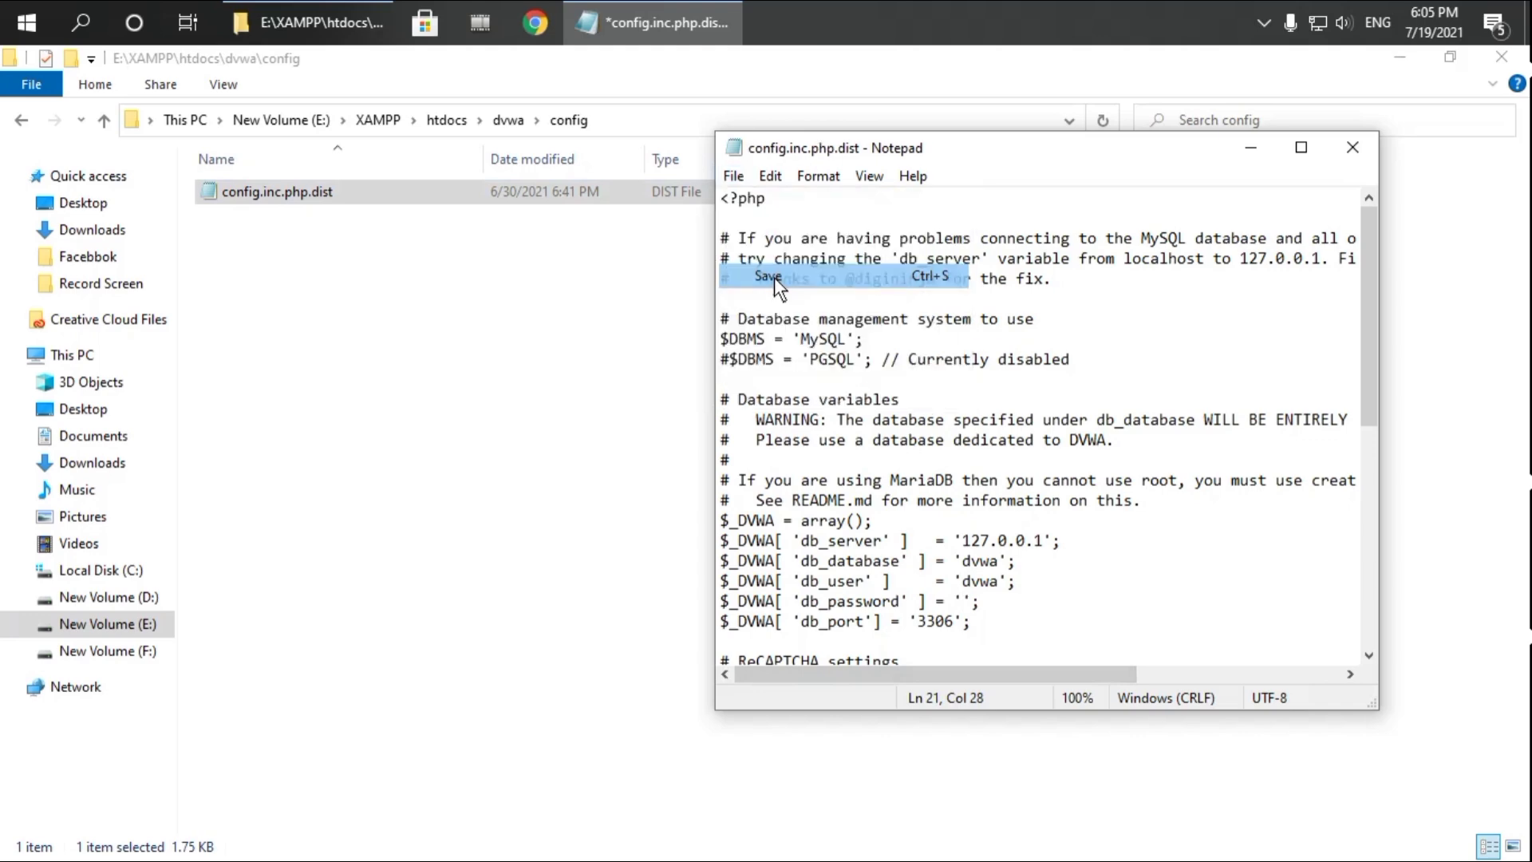
pyautogui.click(742, 177)
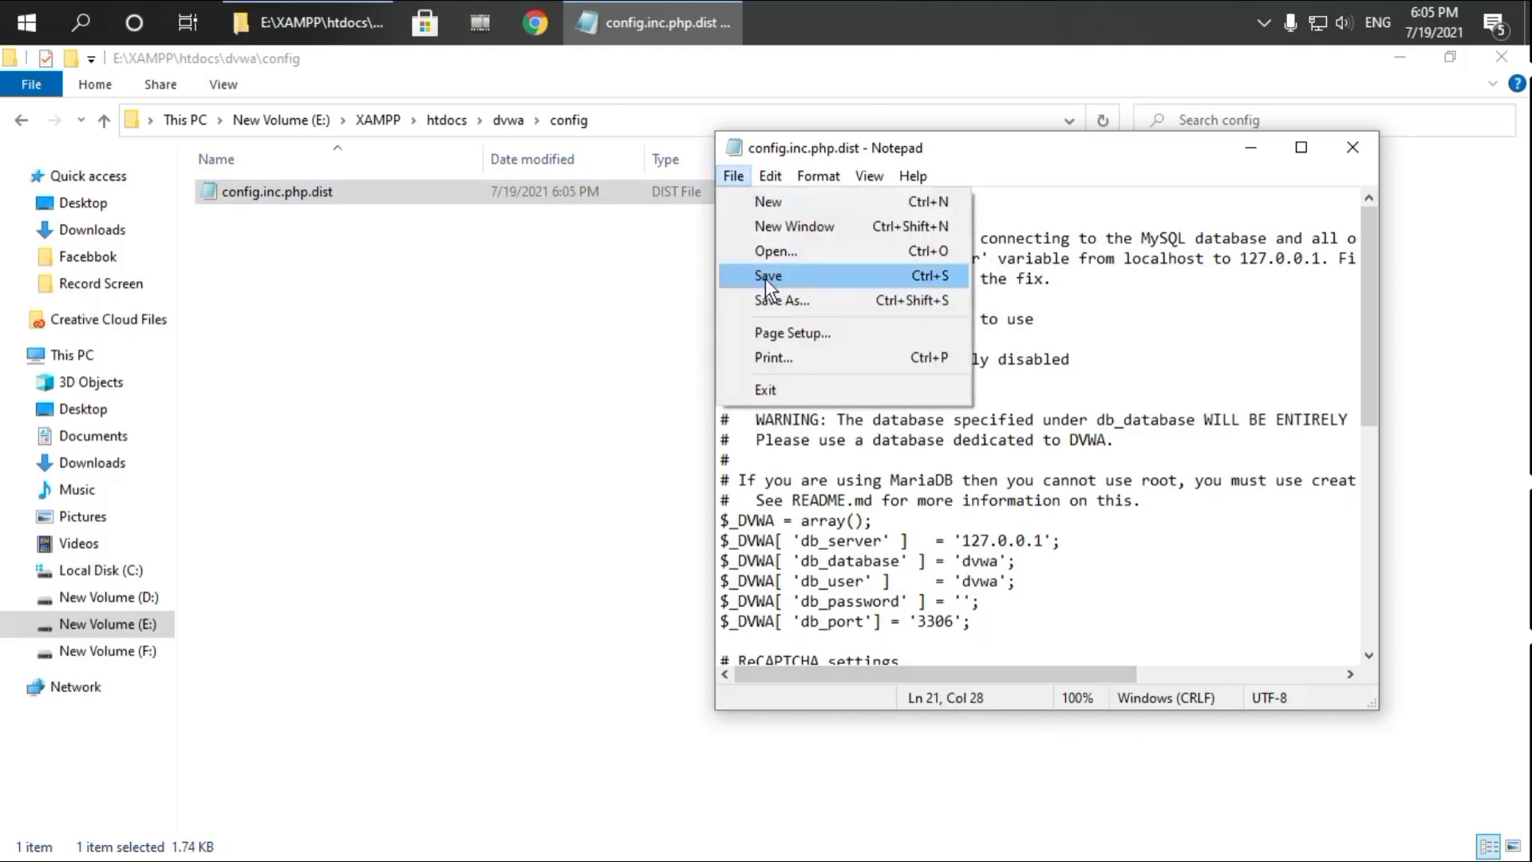
pyautogui.click(766, 276)
pyautogui.click(1350, 149)
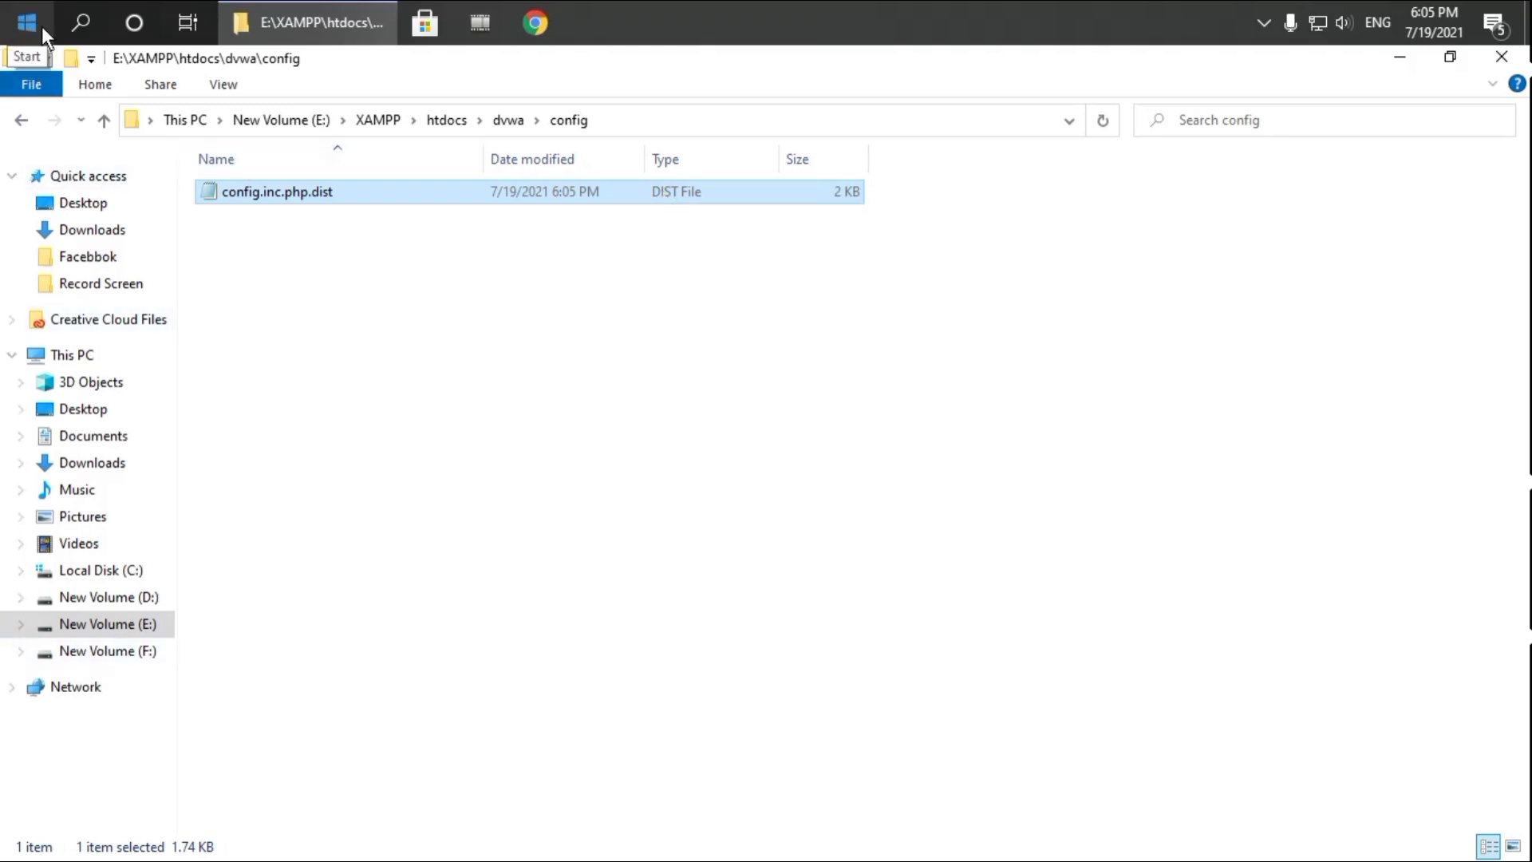
# Rename config.inc.php.dist to config.inc.php, accepting the extension-change warning
pyautogui.rightClick(284, 196)
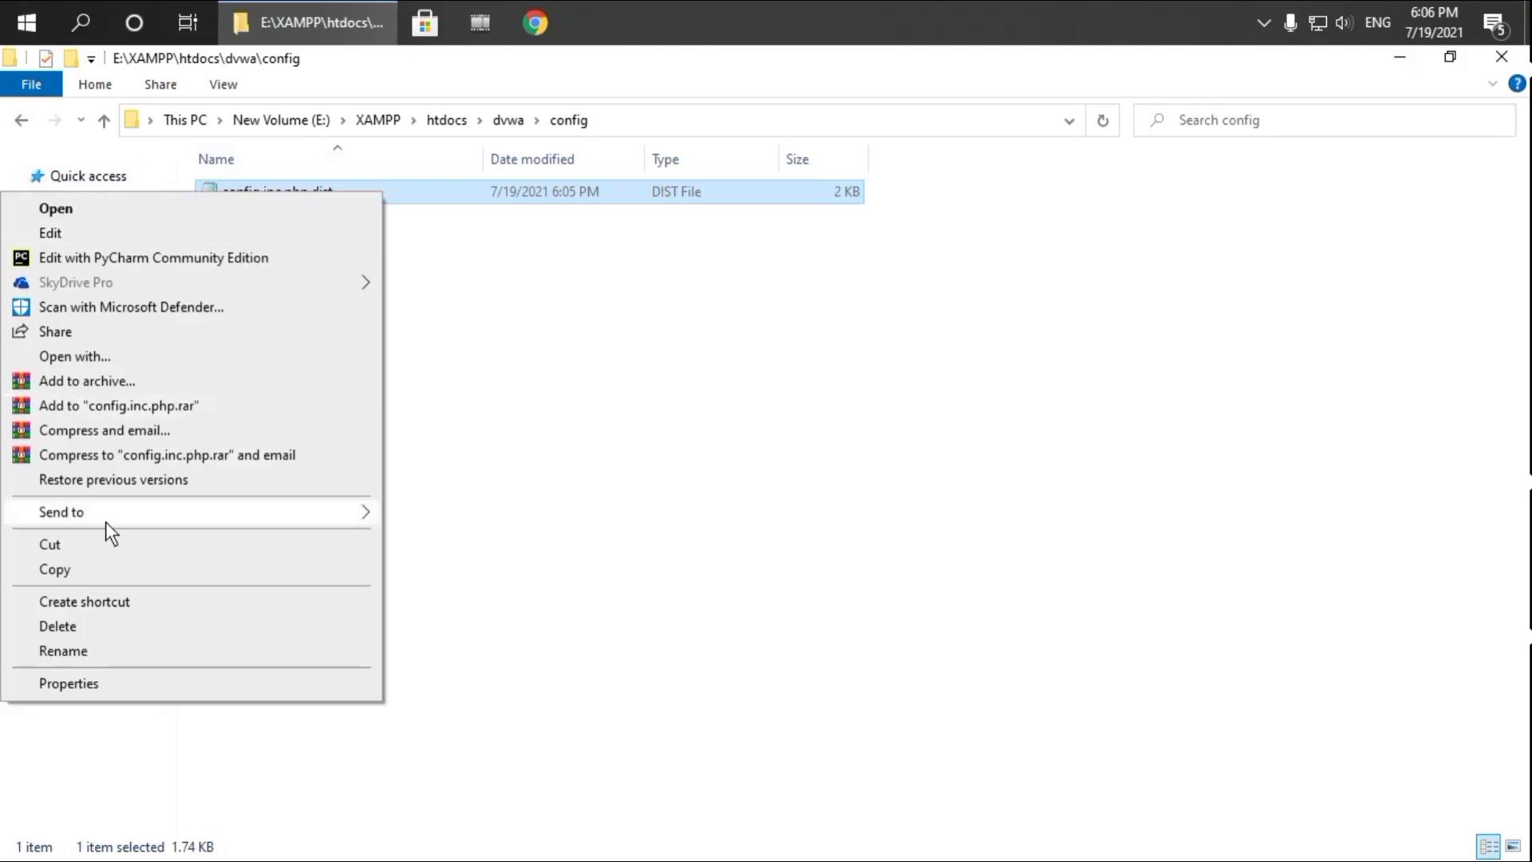
pyautogui.click(82, 653)
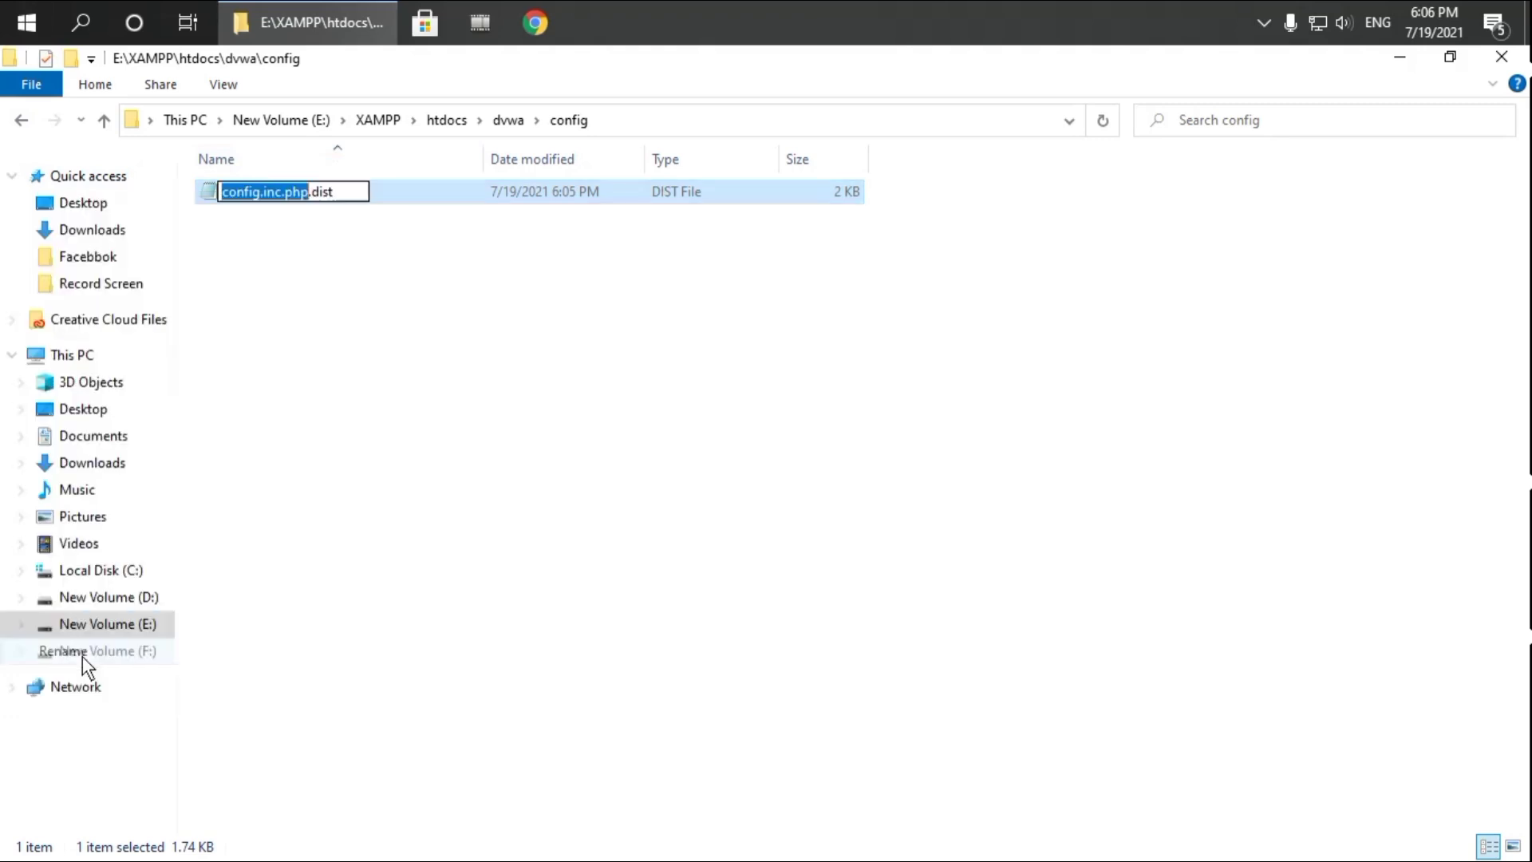
pyautogui.click(334, 193)
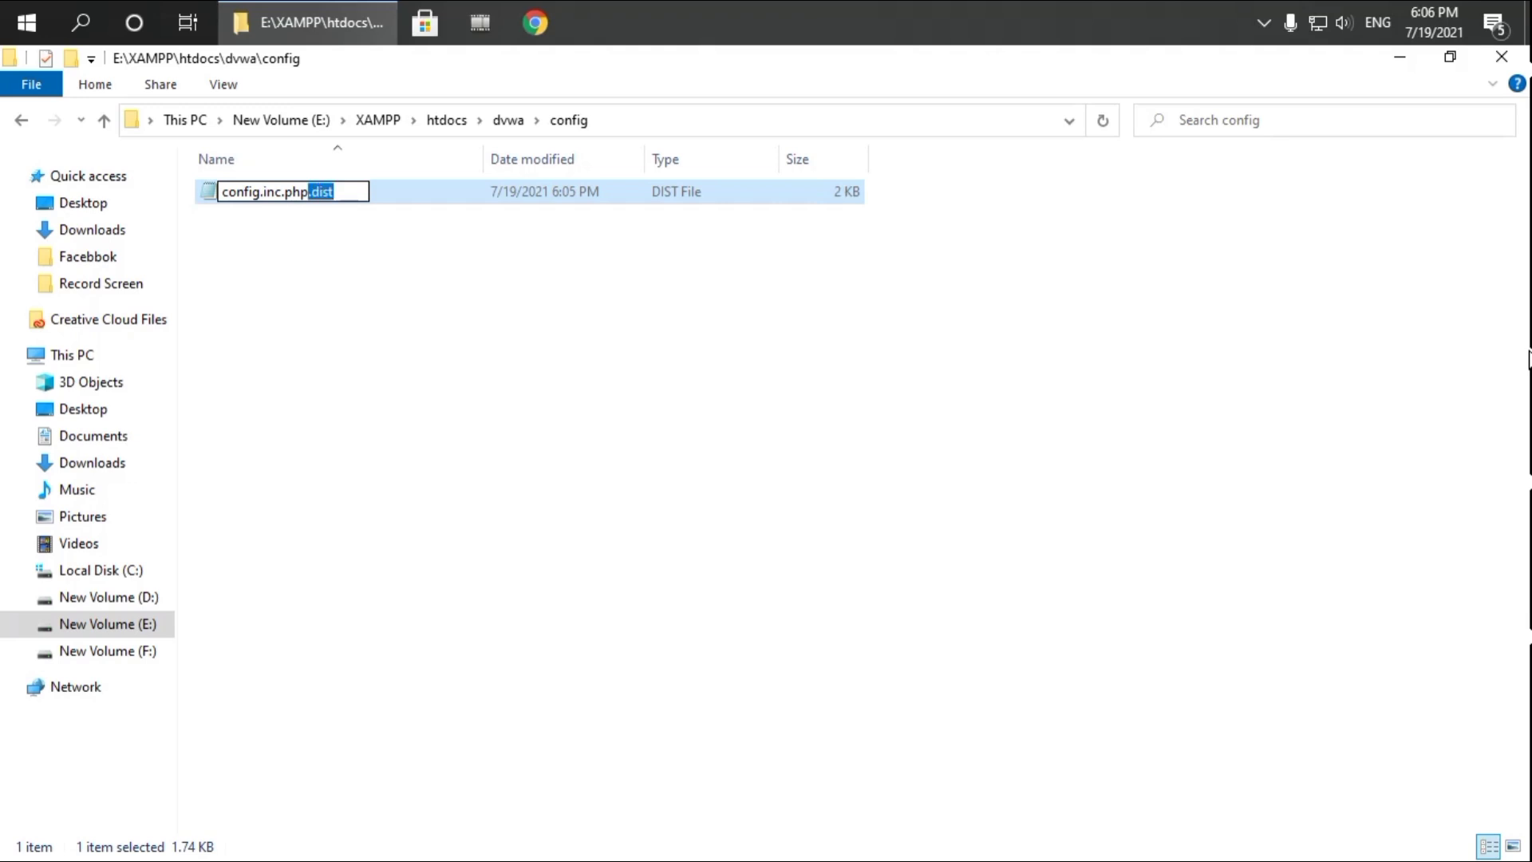
pyautogui.press('BackSpace')
pyautogui.press('Return')
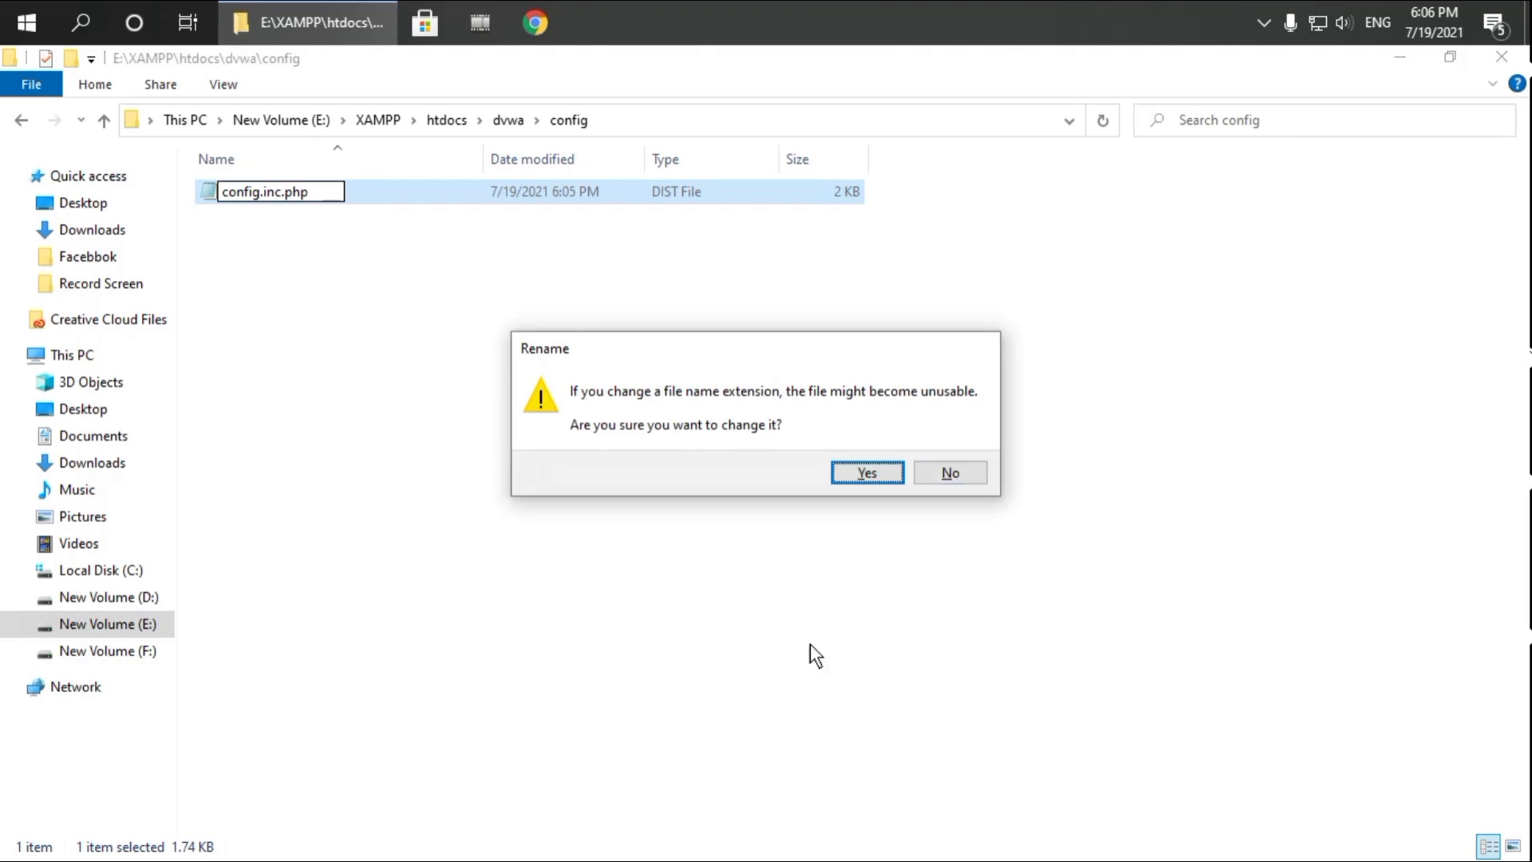
pyautogui.click(867, 474)
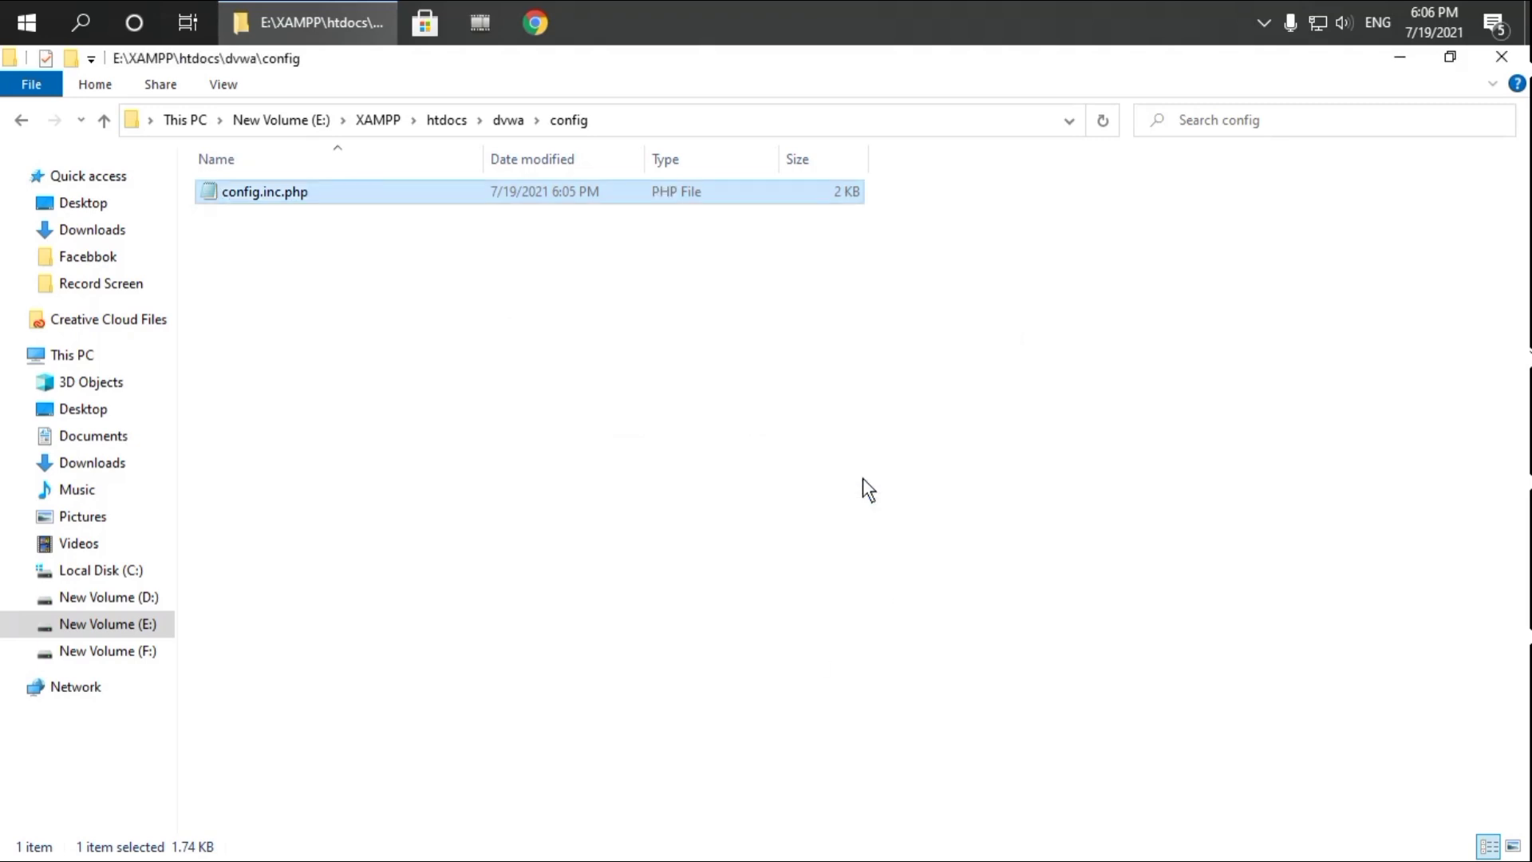
# Refresh the config folder listing and close File Explorer
pyautogui.rightClick(644, 374)
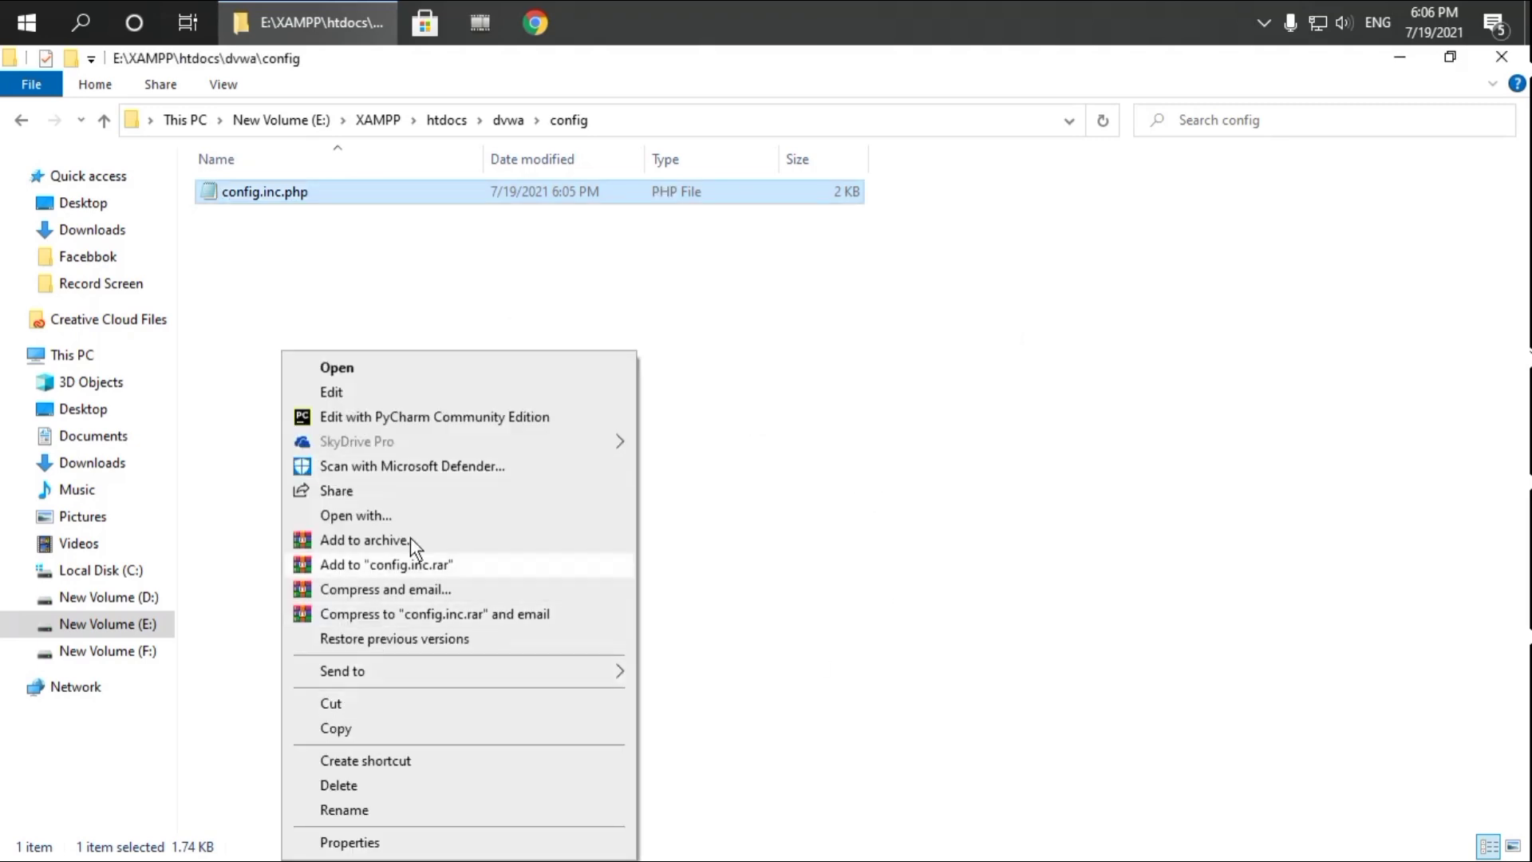
pyautogui.rightClick(799, 350)
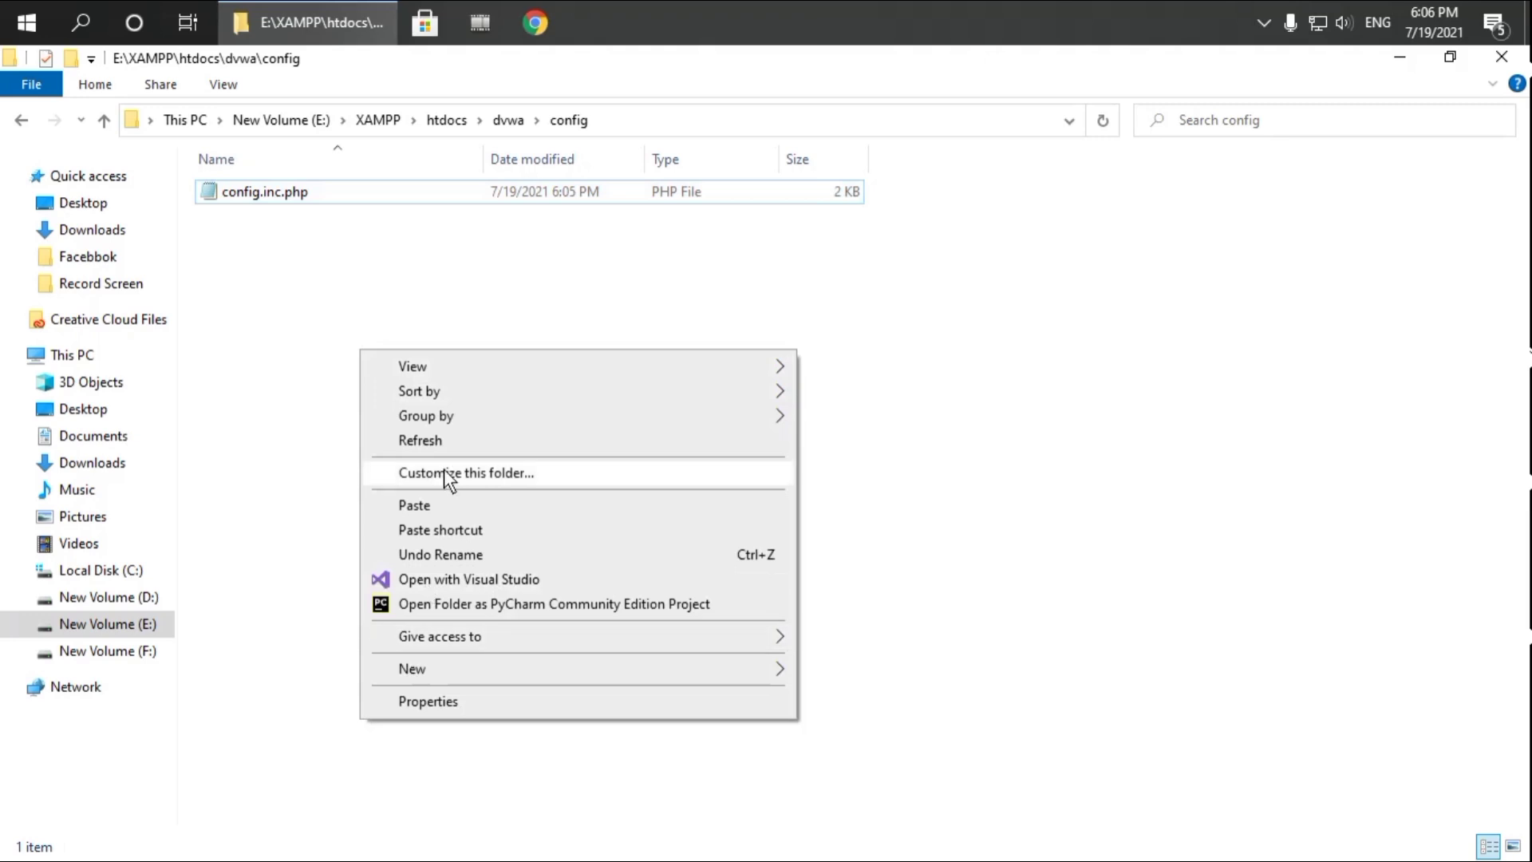
pyautogui.click(440, 441)
pyautogui.rightClick(839, 256)
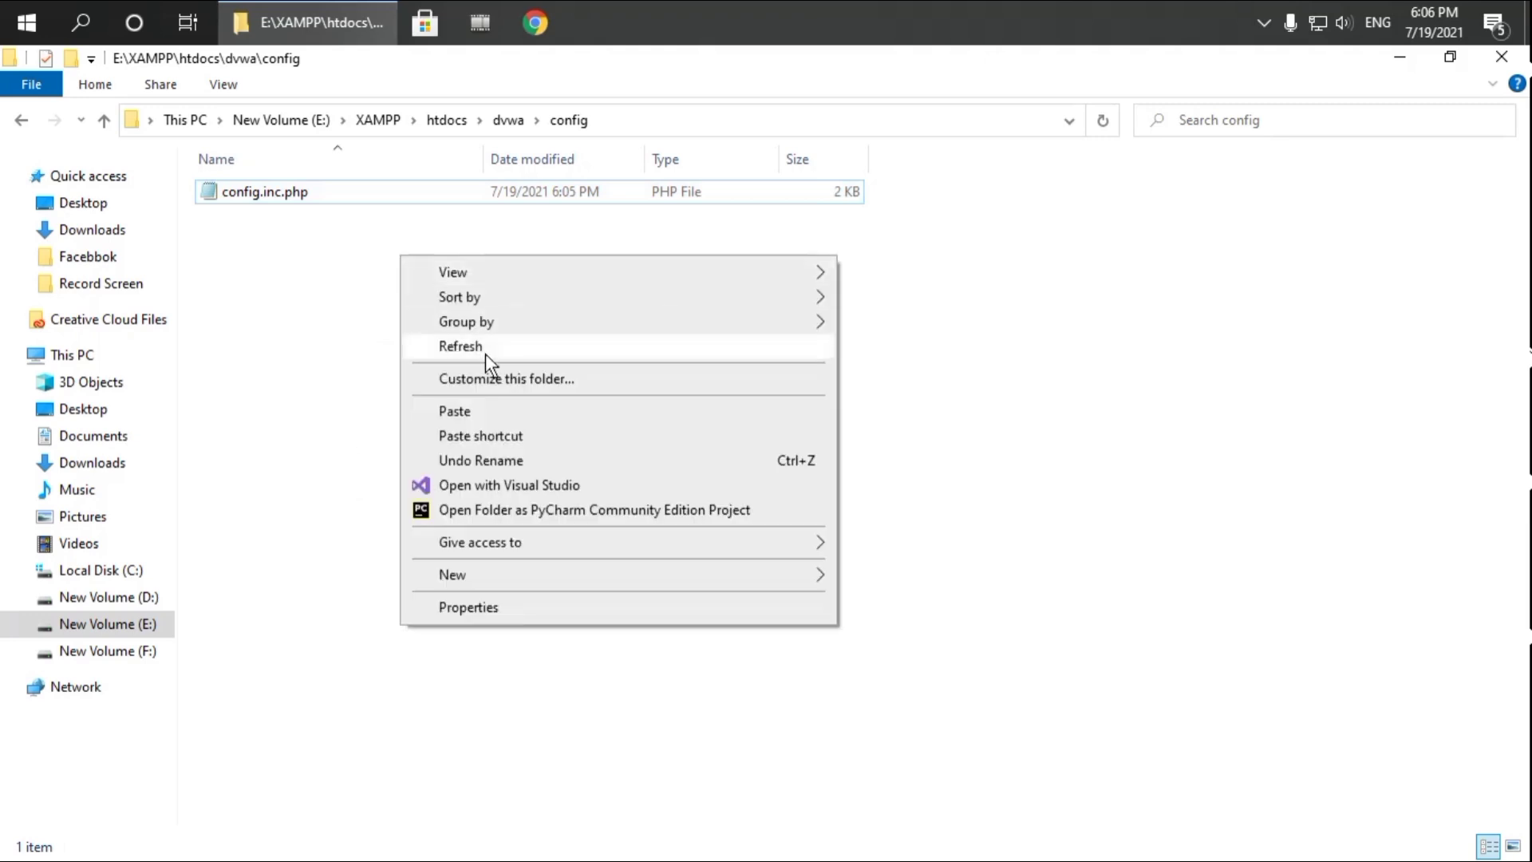
pyautogui.click(480, 350)
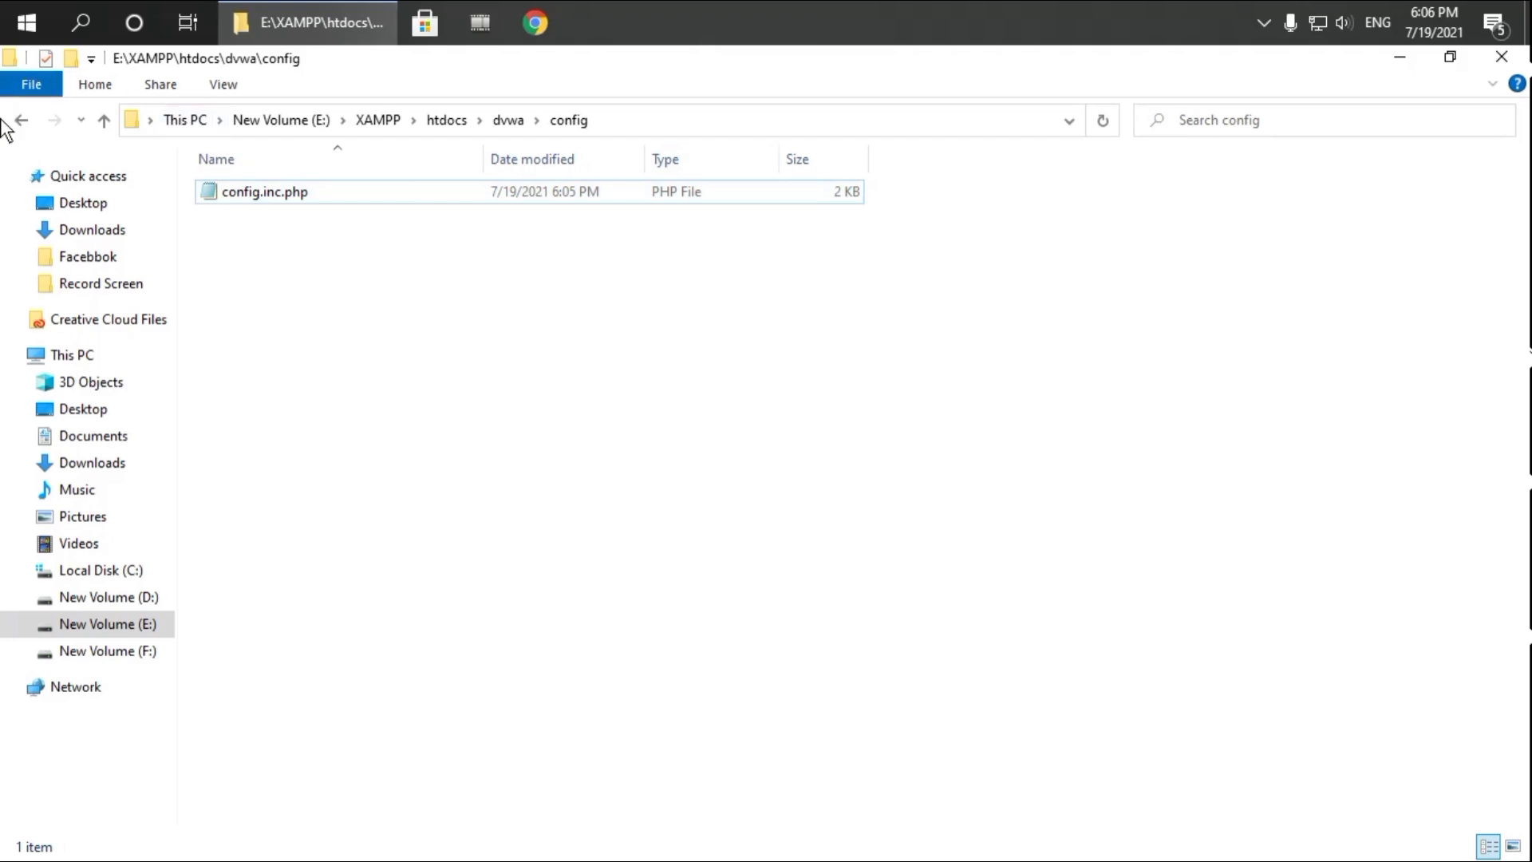
pyautogui.click(1514, 64)
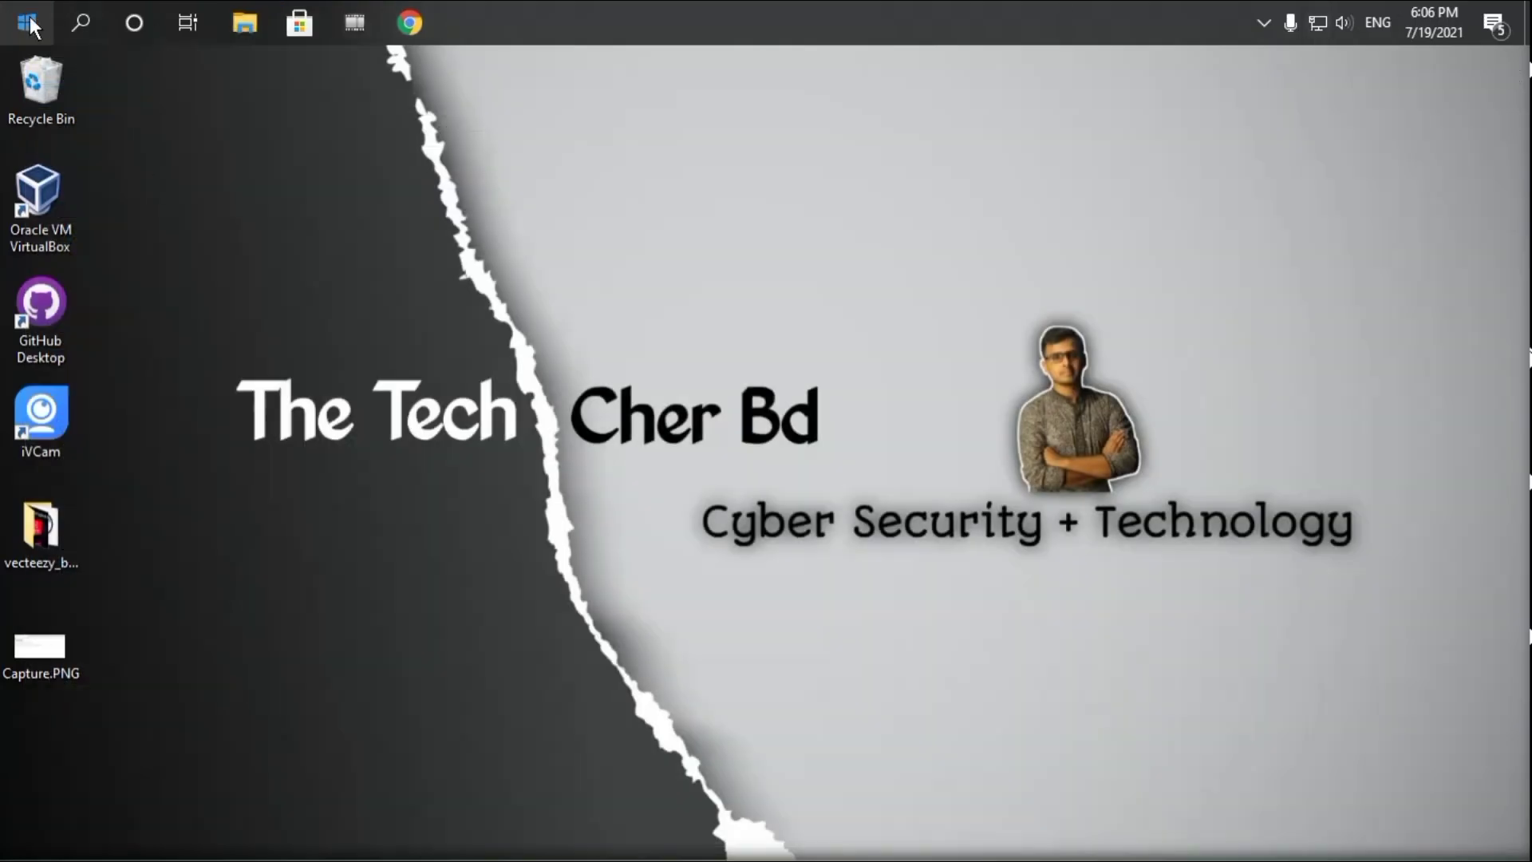
# Launch XAMPP Control Panel, start the Apache and MySQL servers, then bring up Chrome
pyautogui.rightClick(69, 213)
pyautogui.click(117, 279)
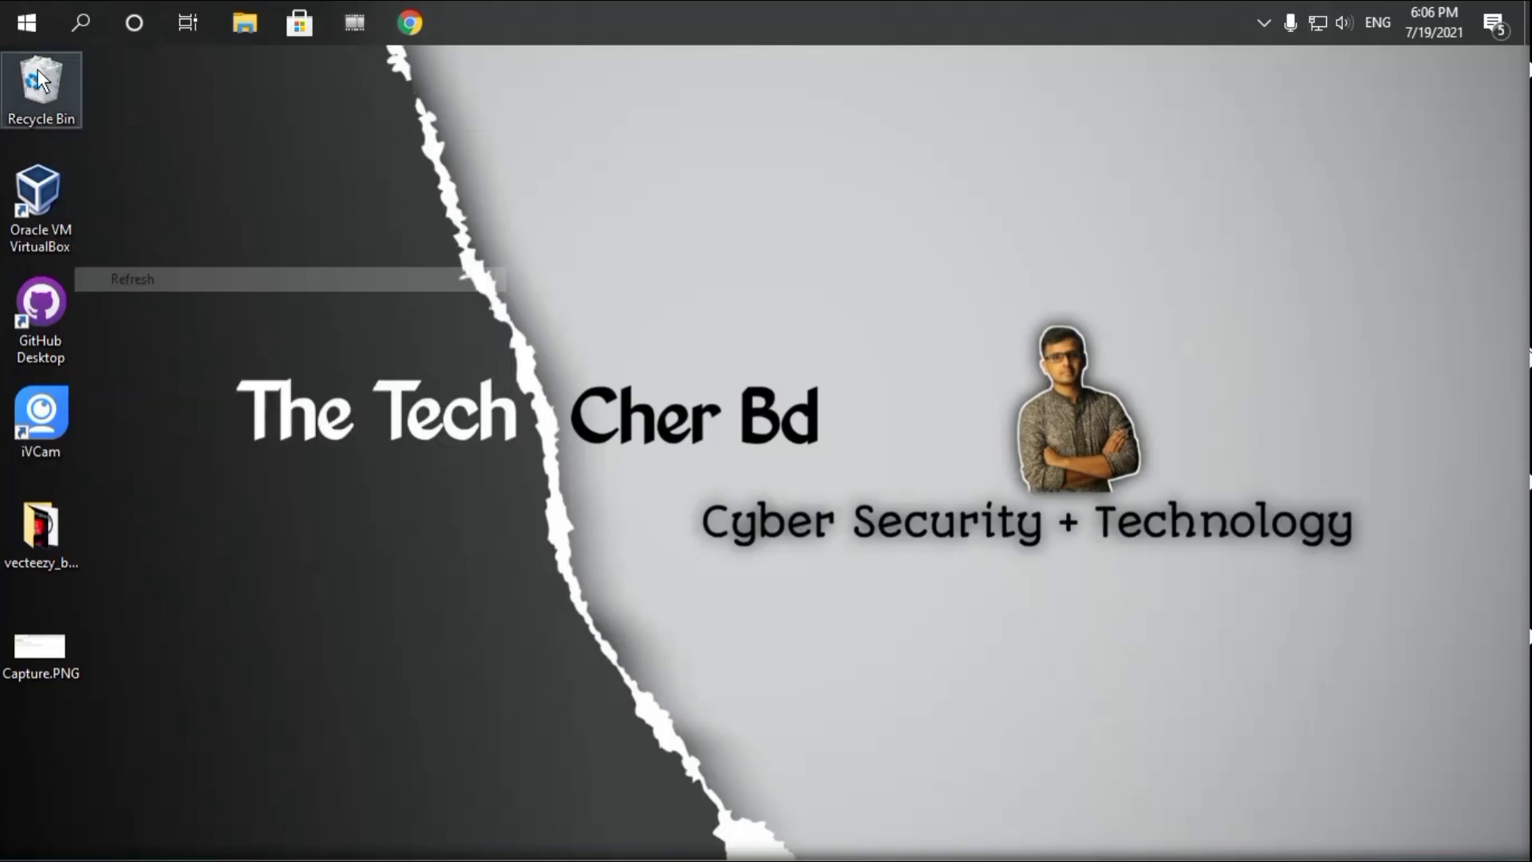
pyautogui.click(33, 34)
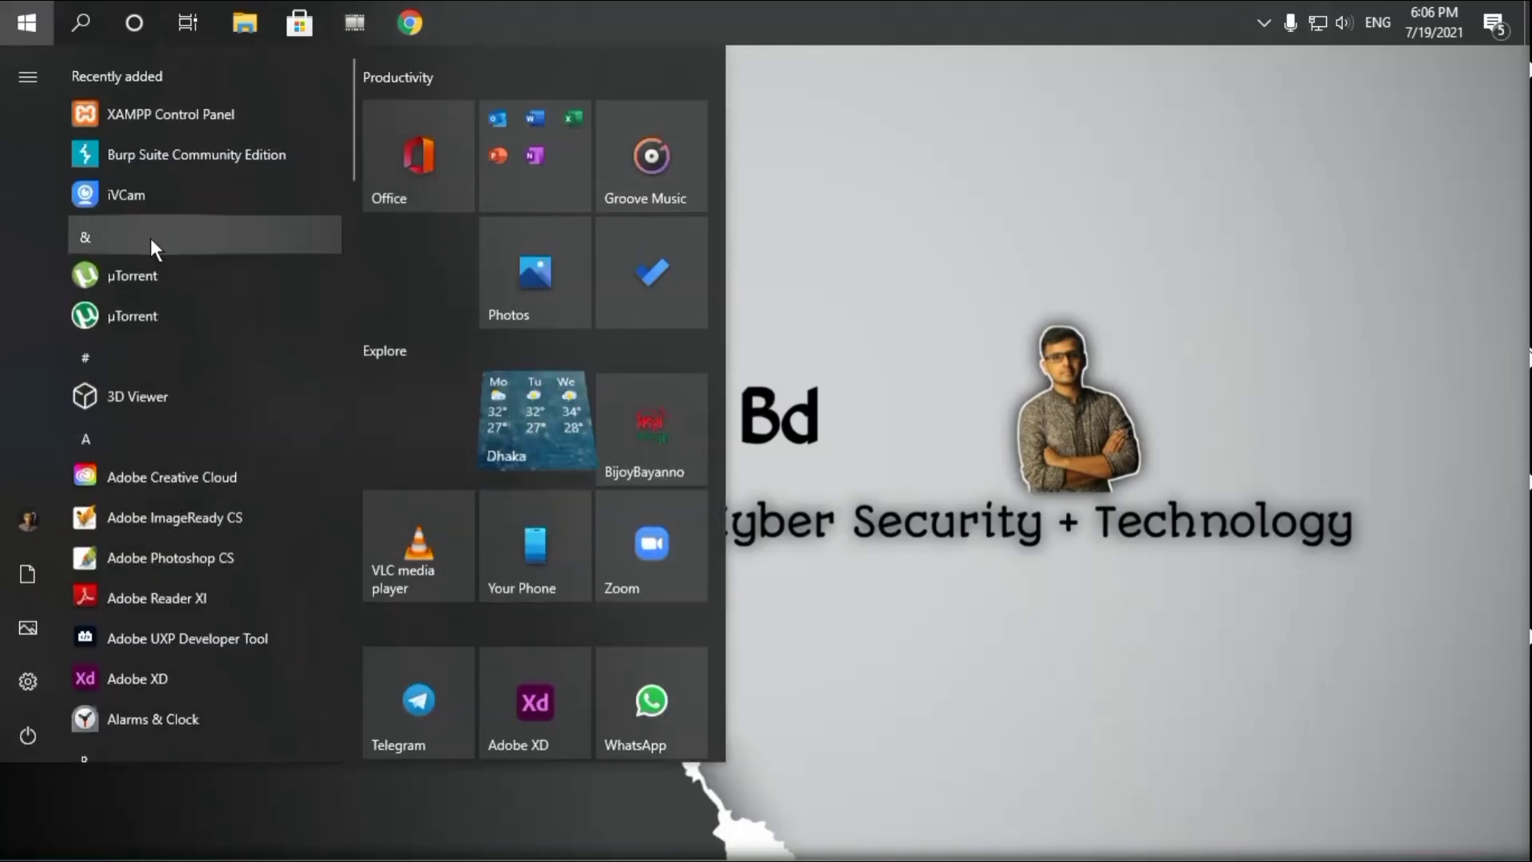
pyautogui.click(155, 113)
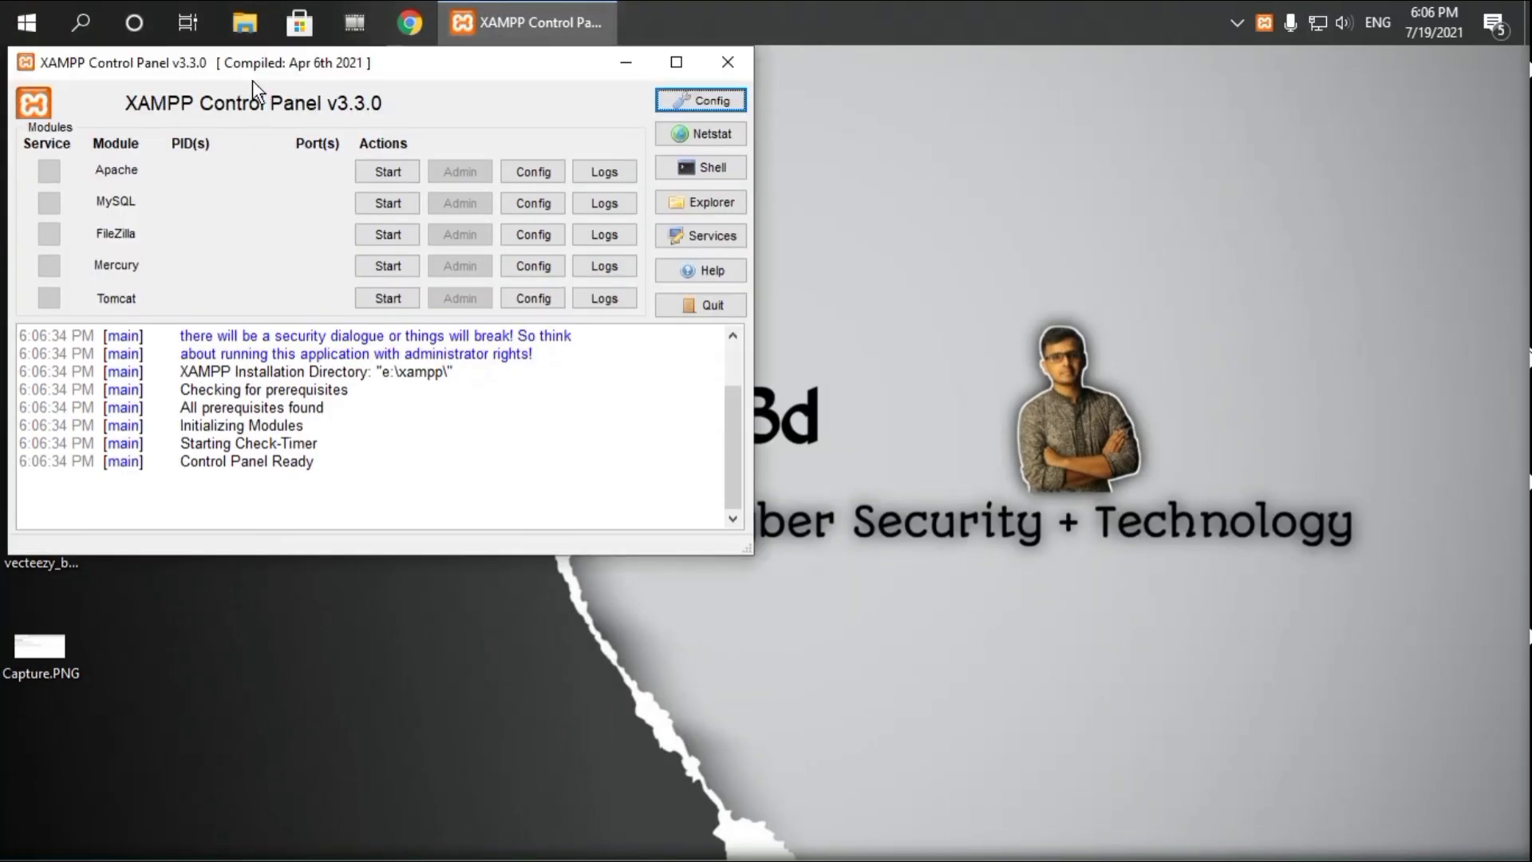
pyautogui.moveTo(253, 81); pyautogui.dragTo(702, 249)
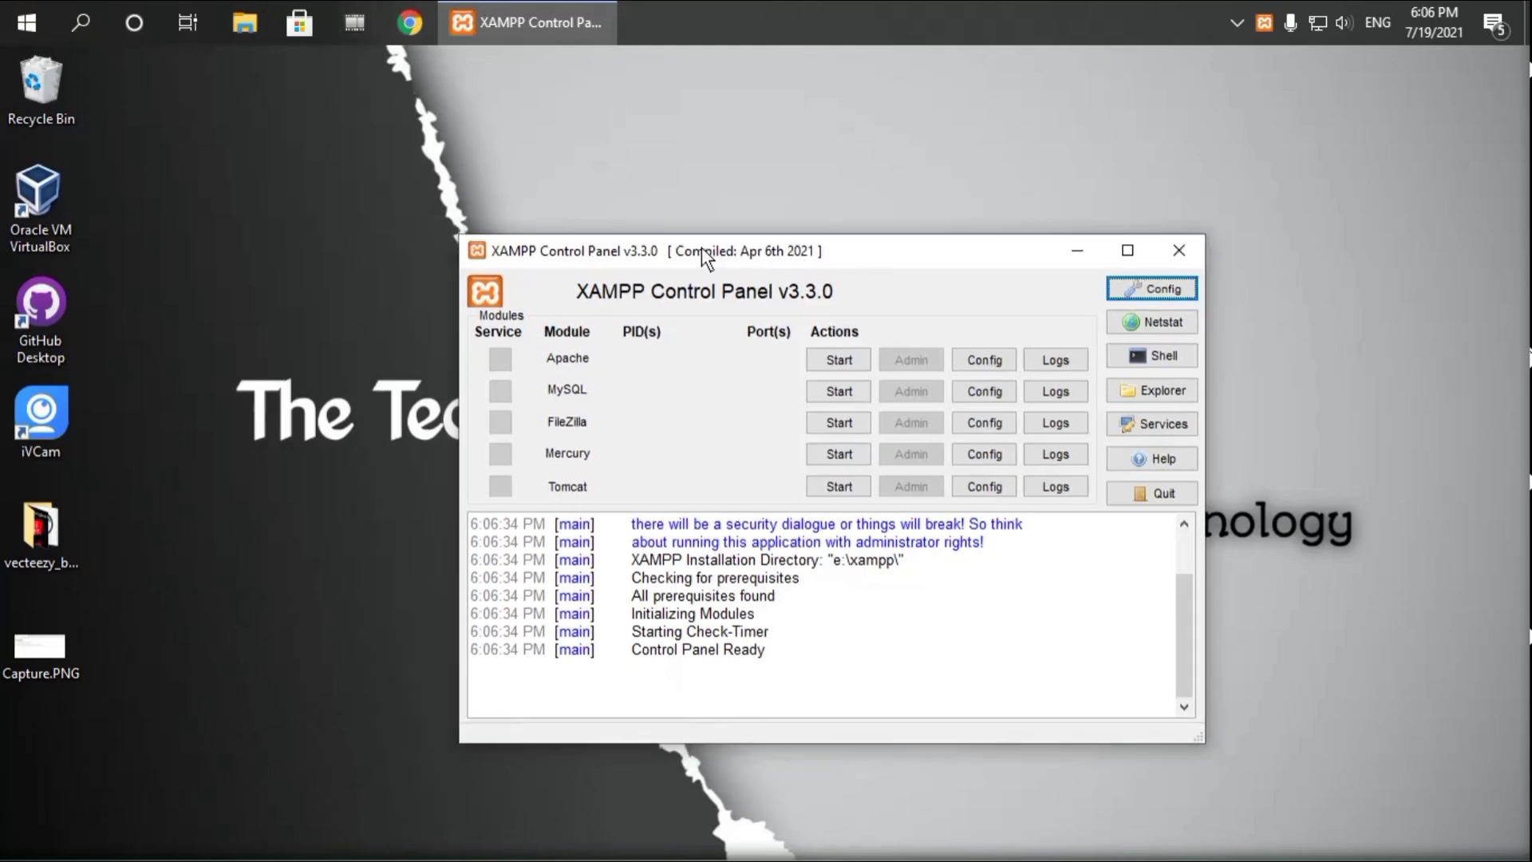
pyautogui.click(835, 363)
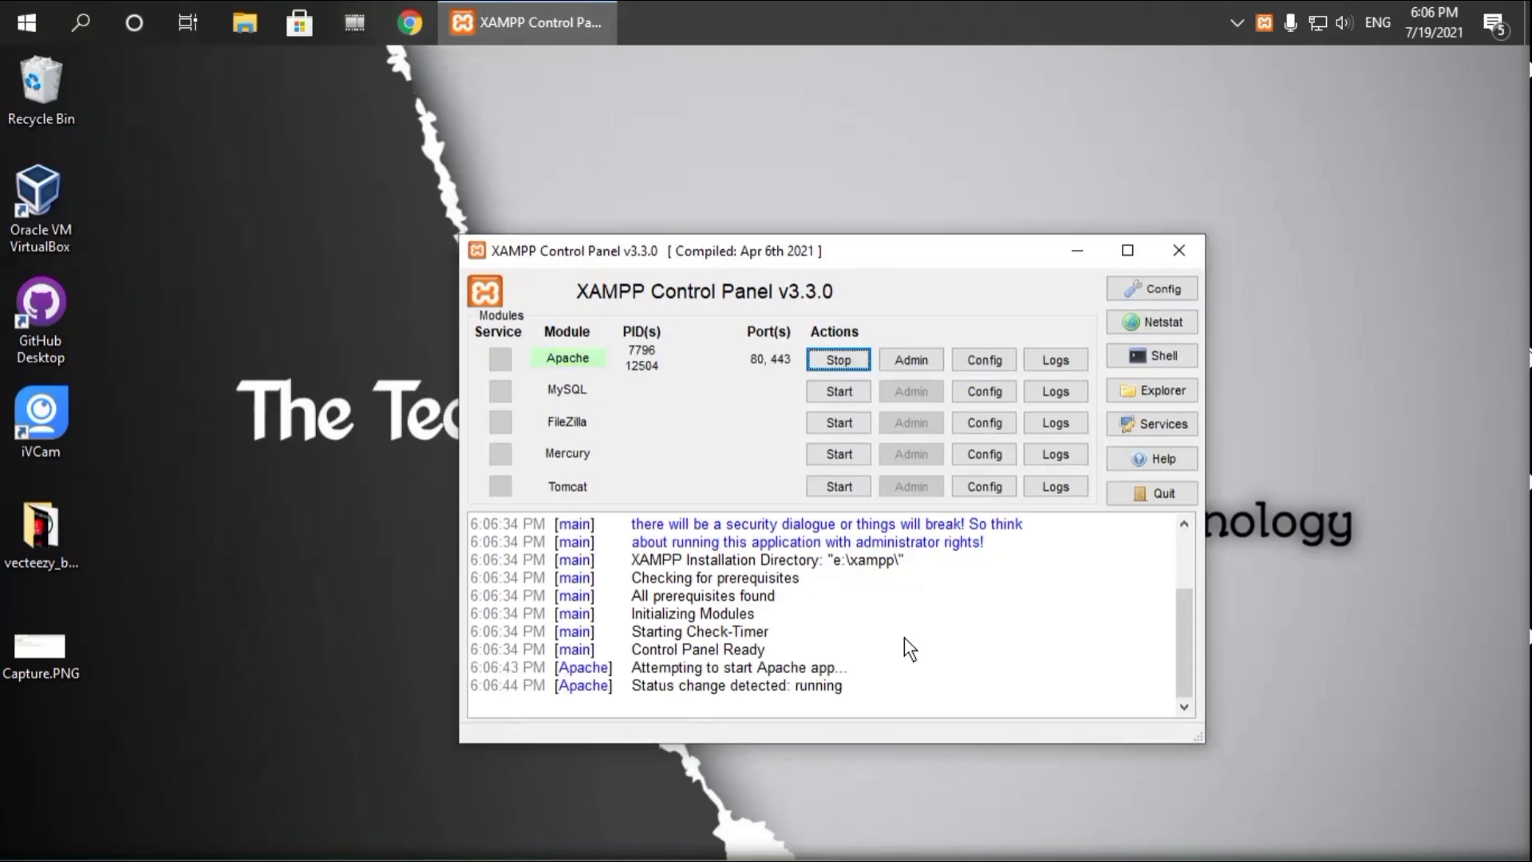
pyautogui.click(832, 393)
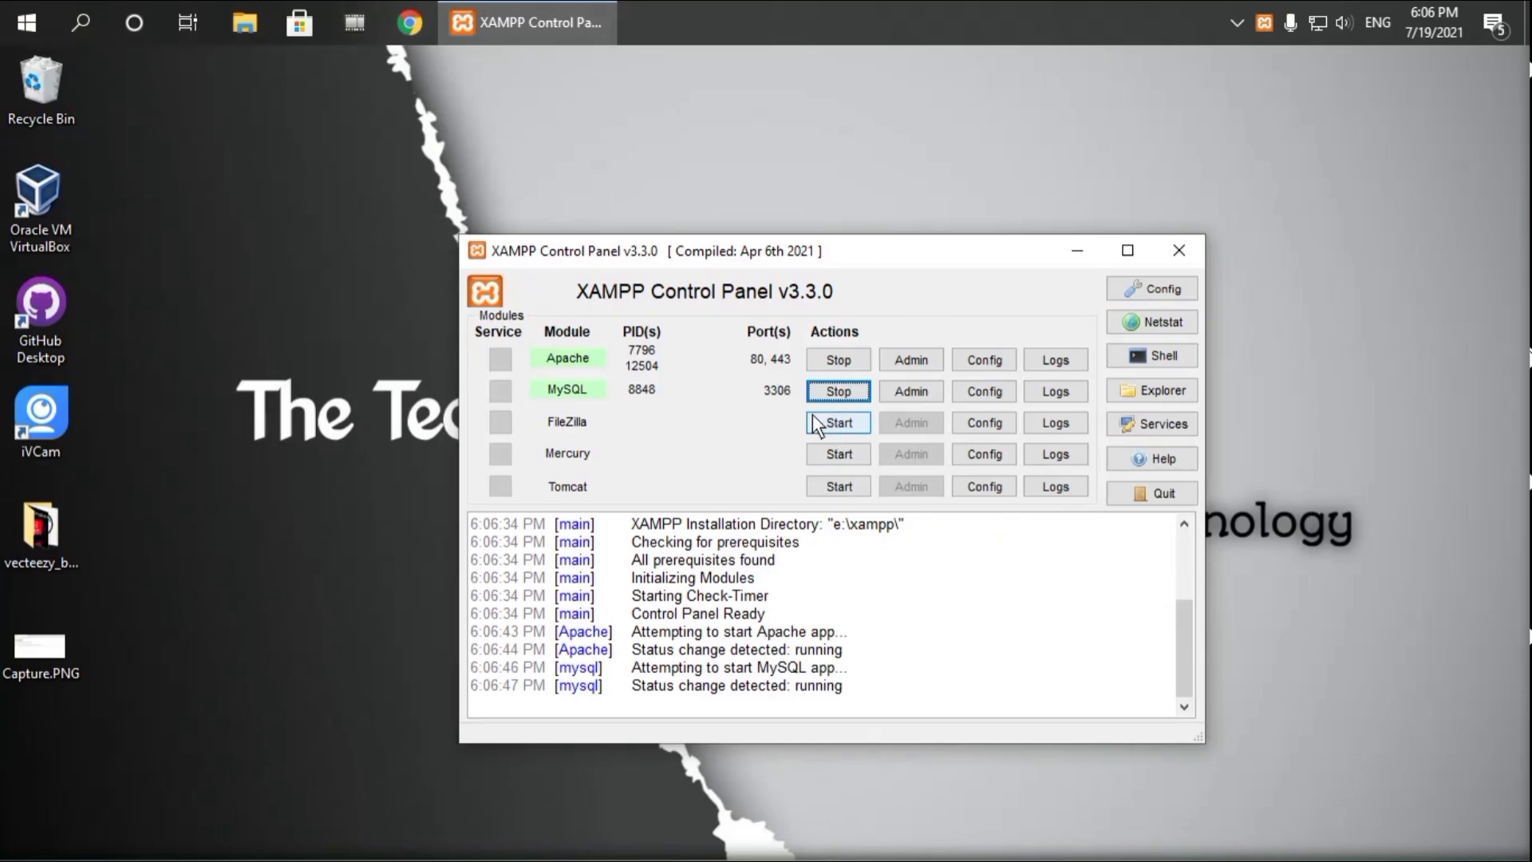
pyautogui.click(399, 18)
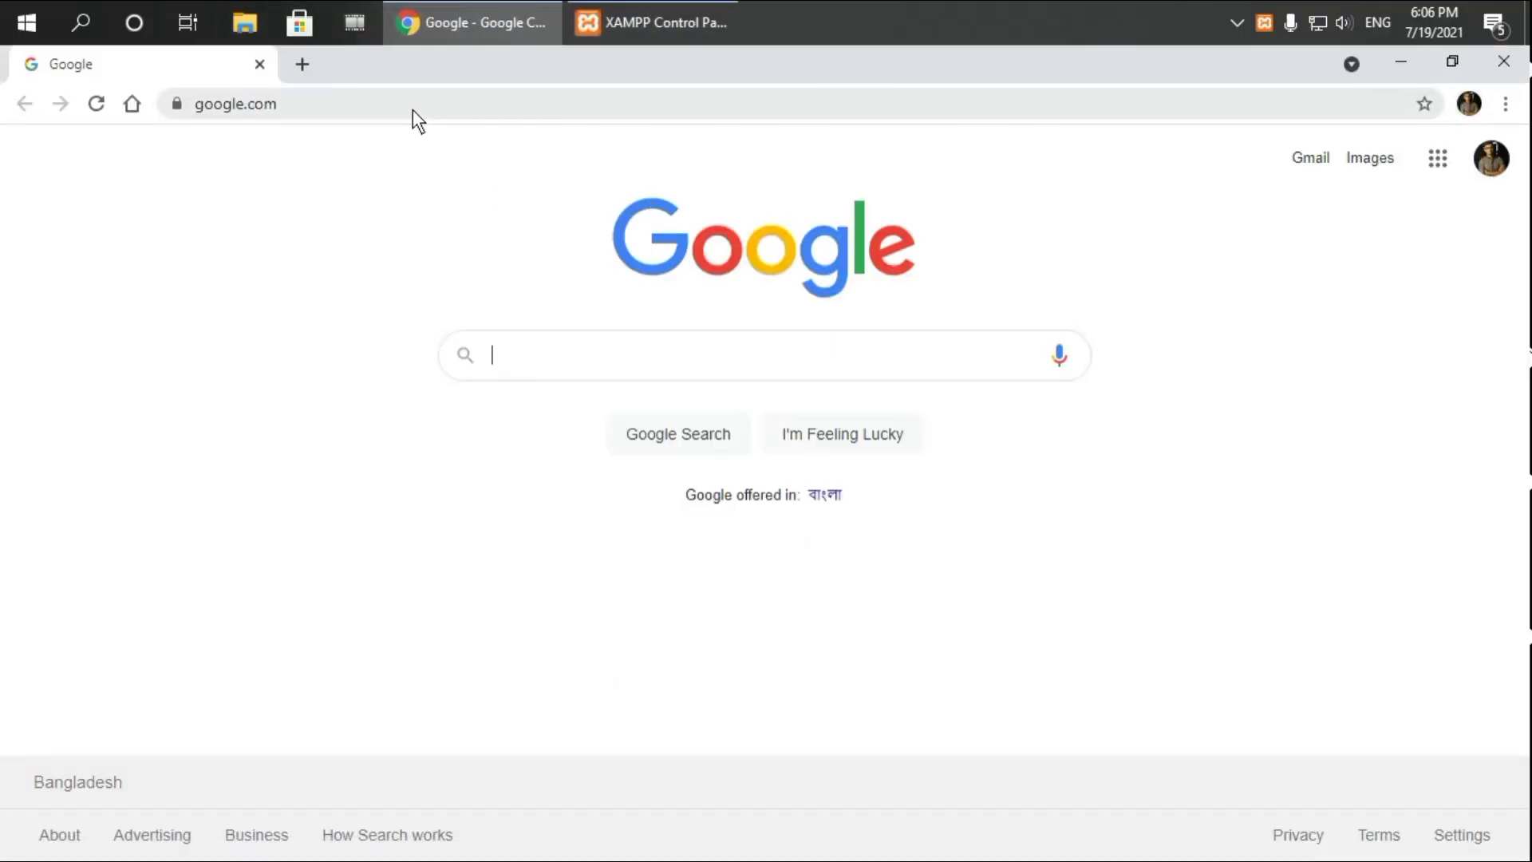
# Load localhost/dvwa in Chrome to reach the DVWA Database Setup page
pyautogui.click(547, 108)
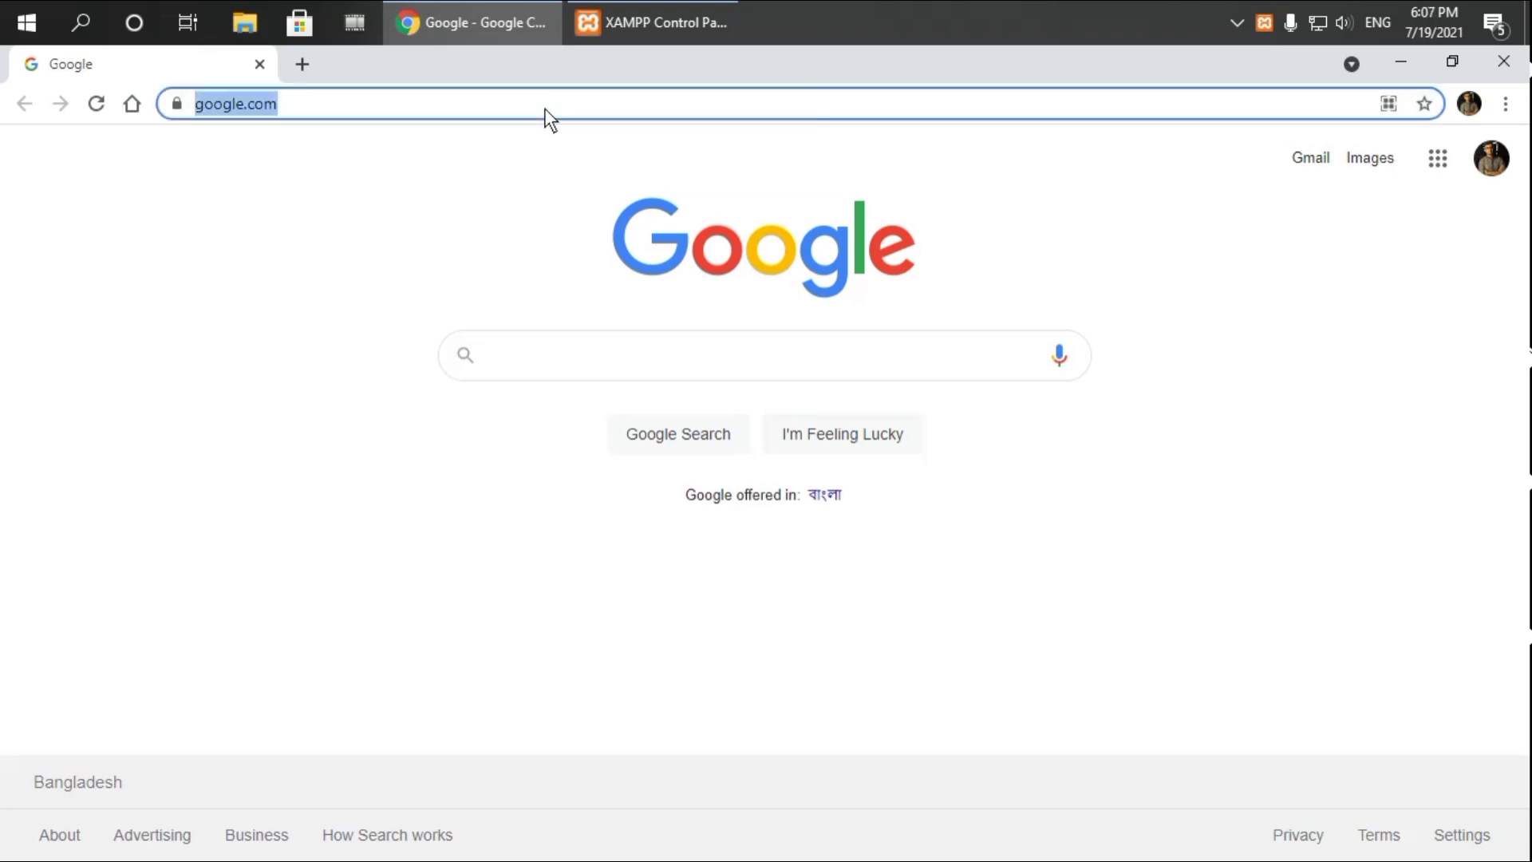
pyautogui.write('local')
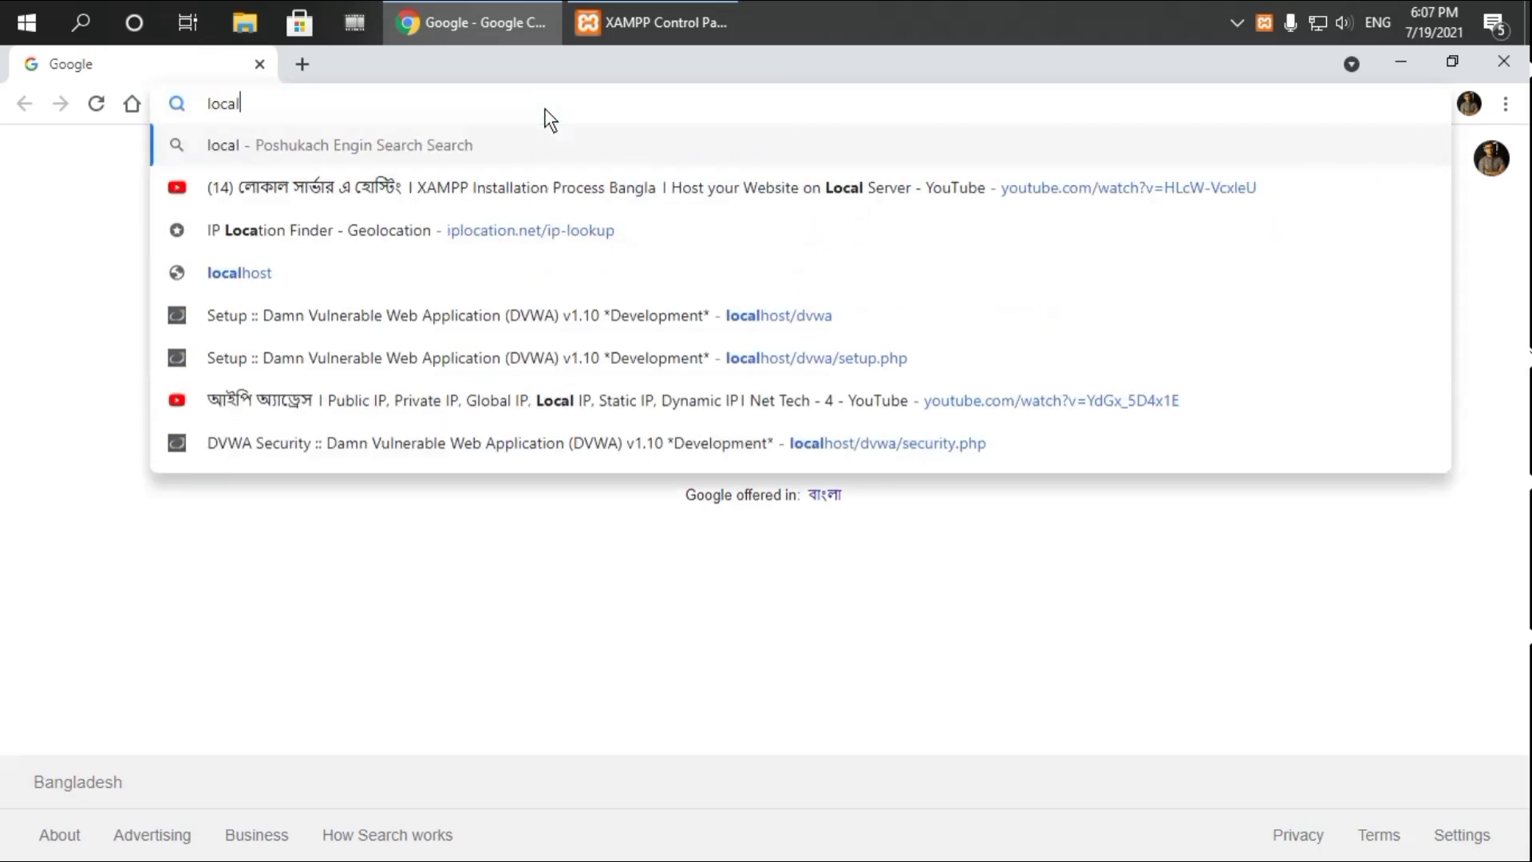
pyautogui.write('host/')
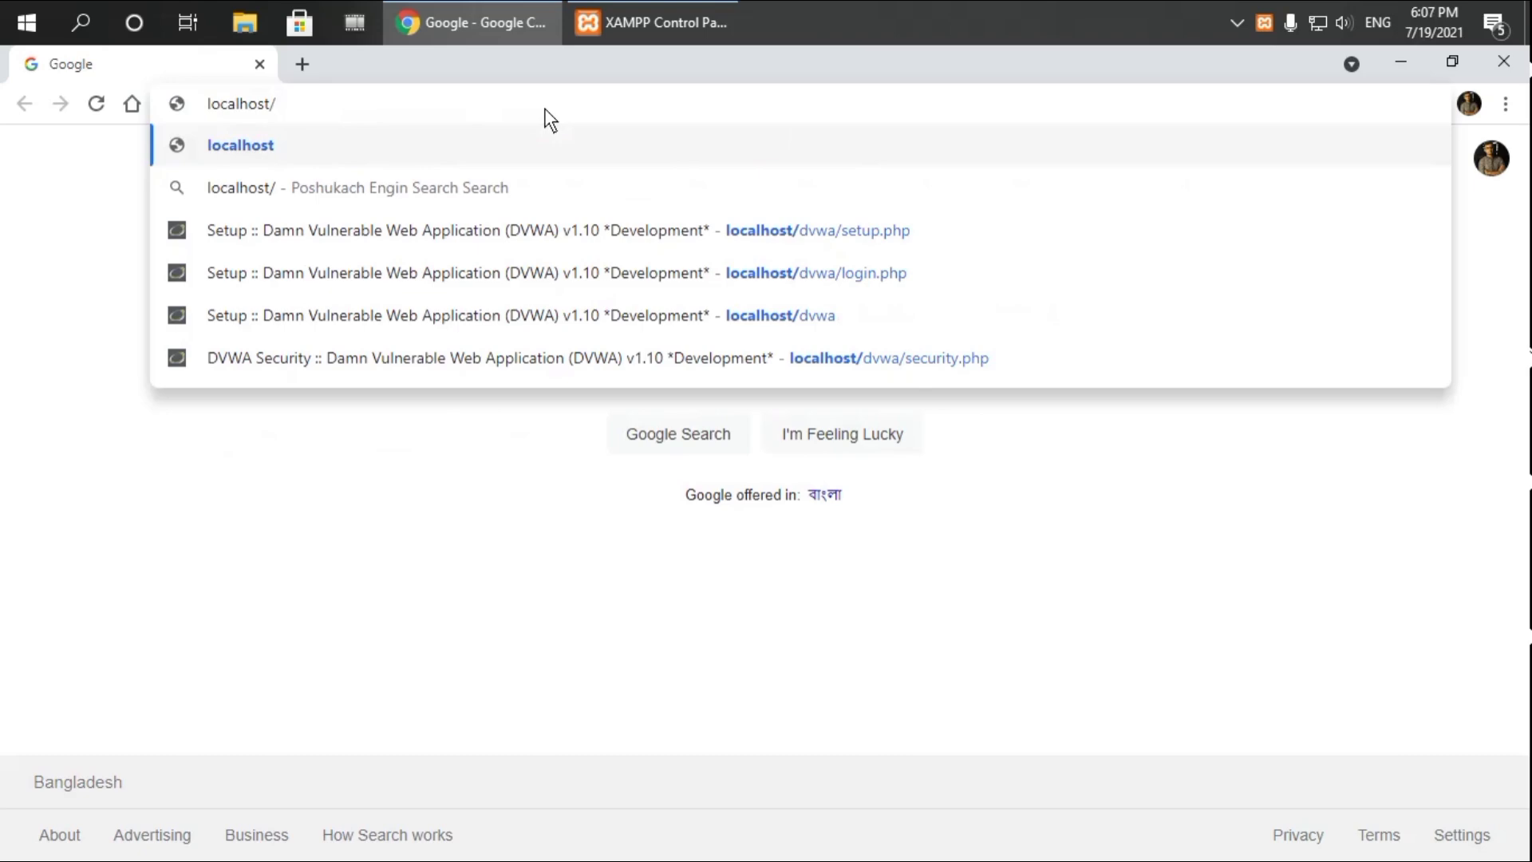
pyautogui.write('dvwa')
pyautogui.press('Return')
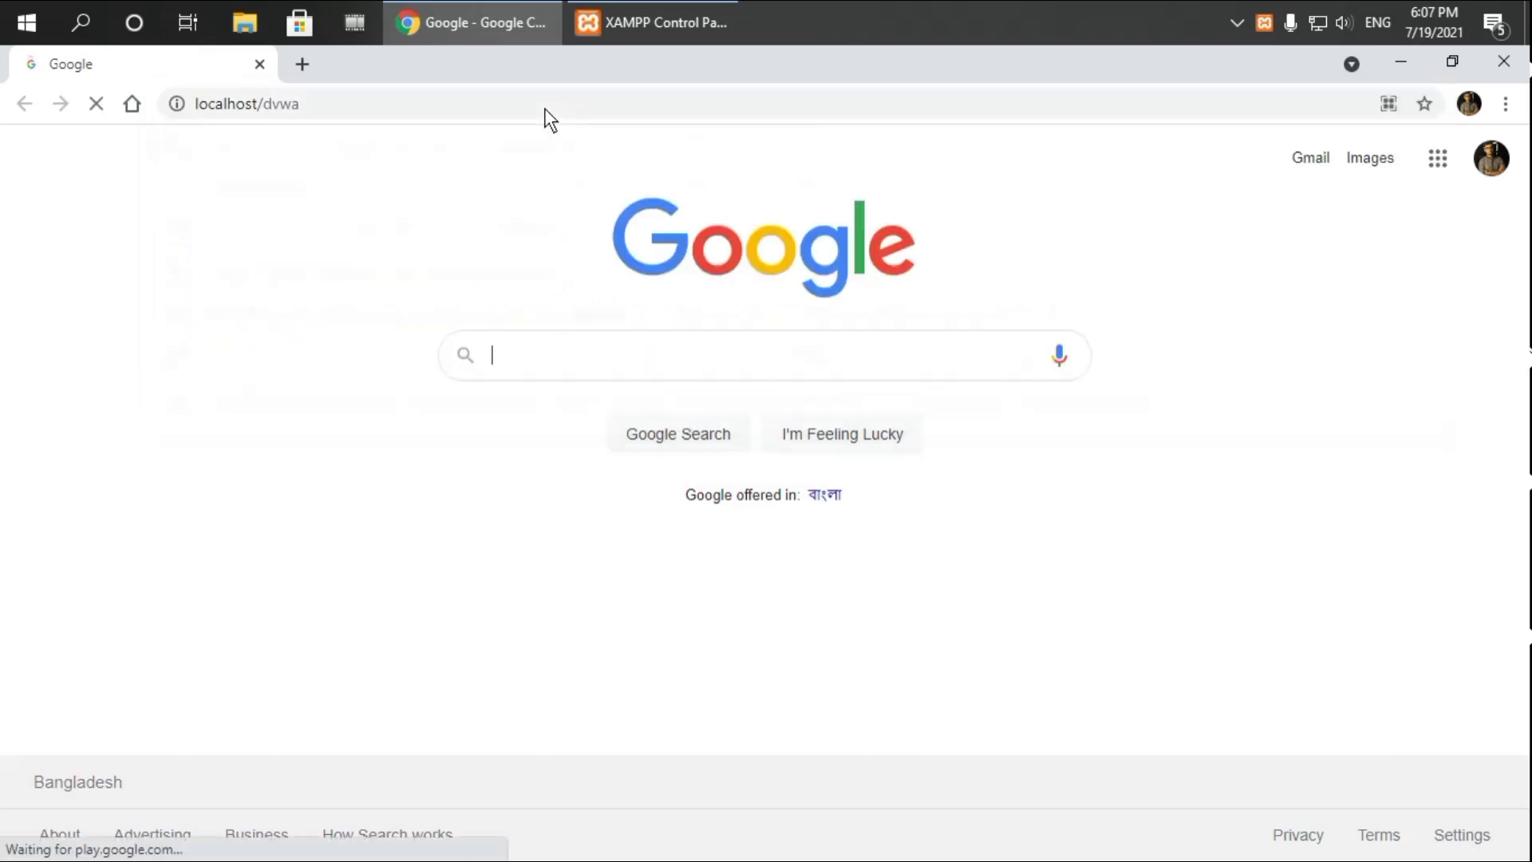
pyautogui.scroll(-5, 974, 583)
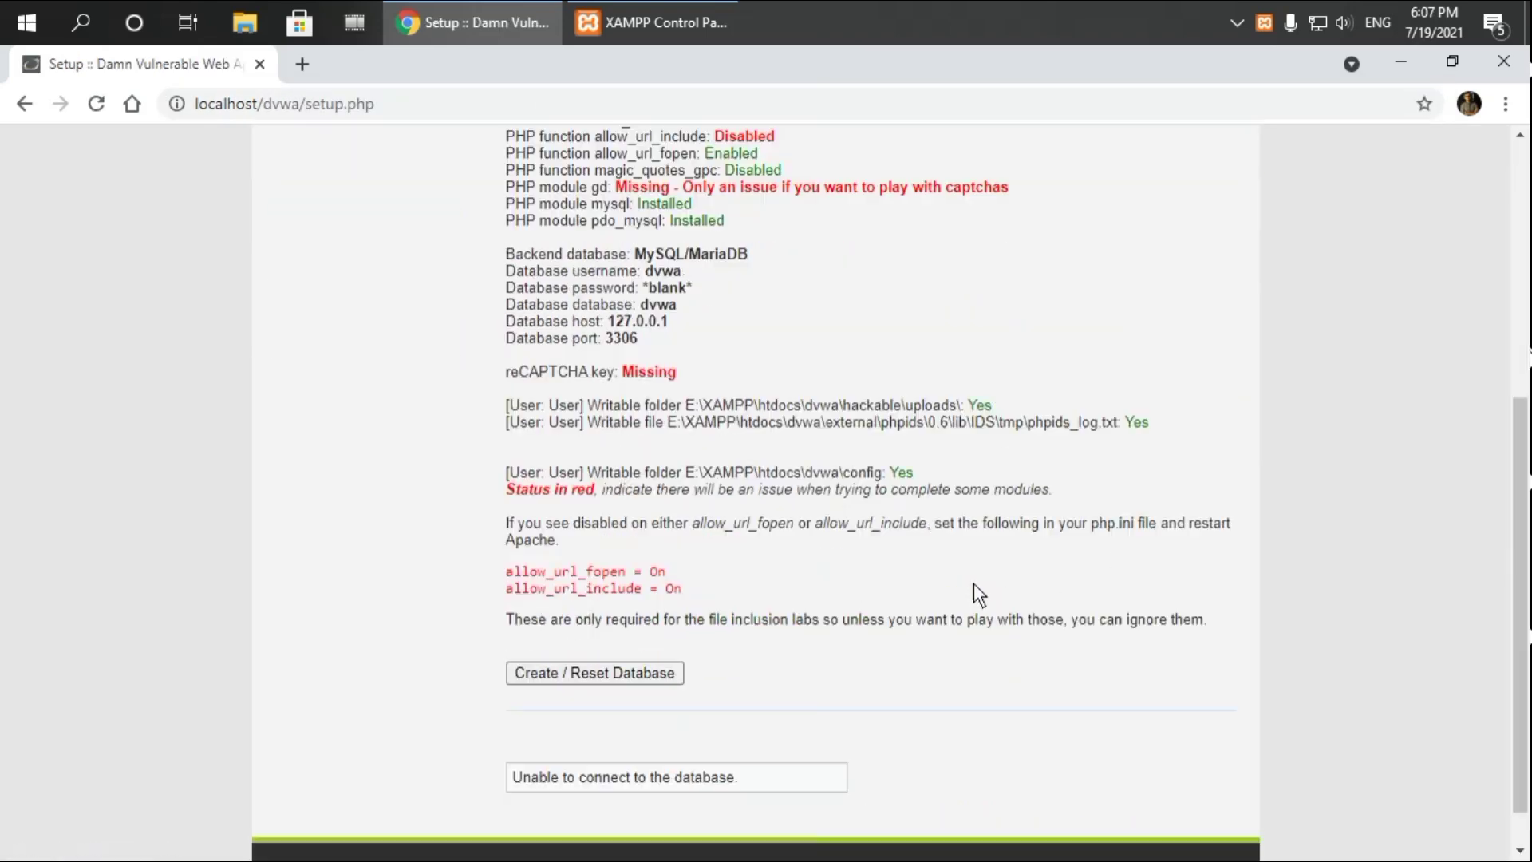
pyautogui.scroll(7, 974, 582)
pyautogui.scroll(-7, 974, 583)
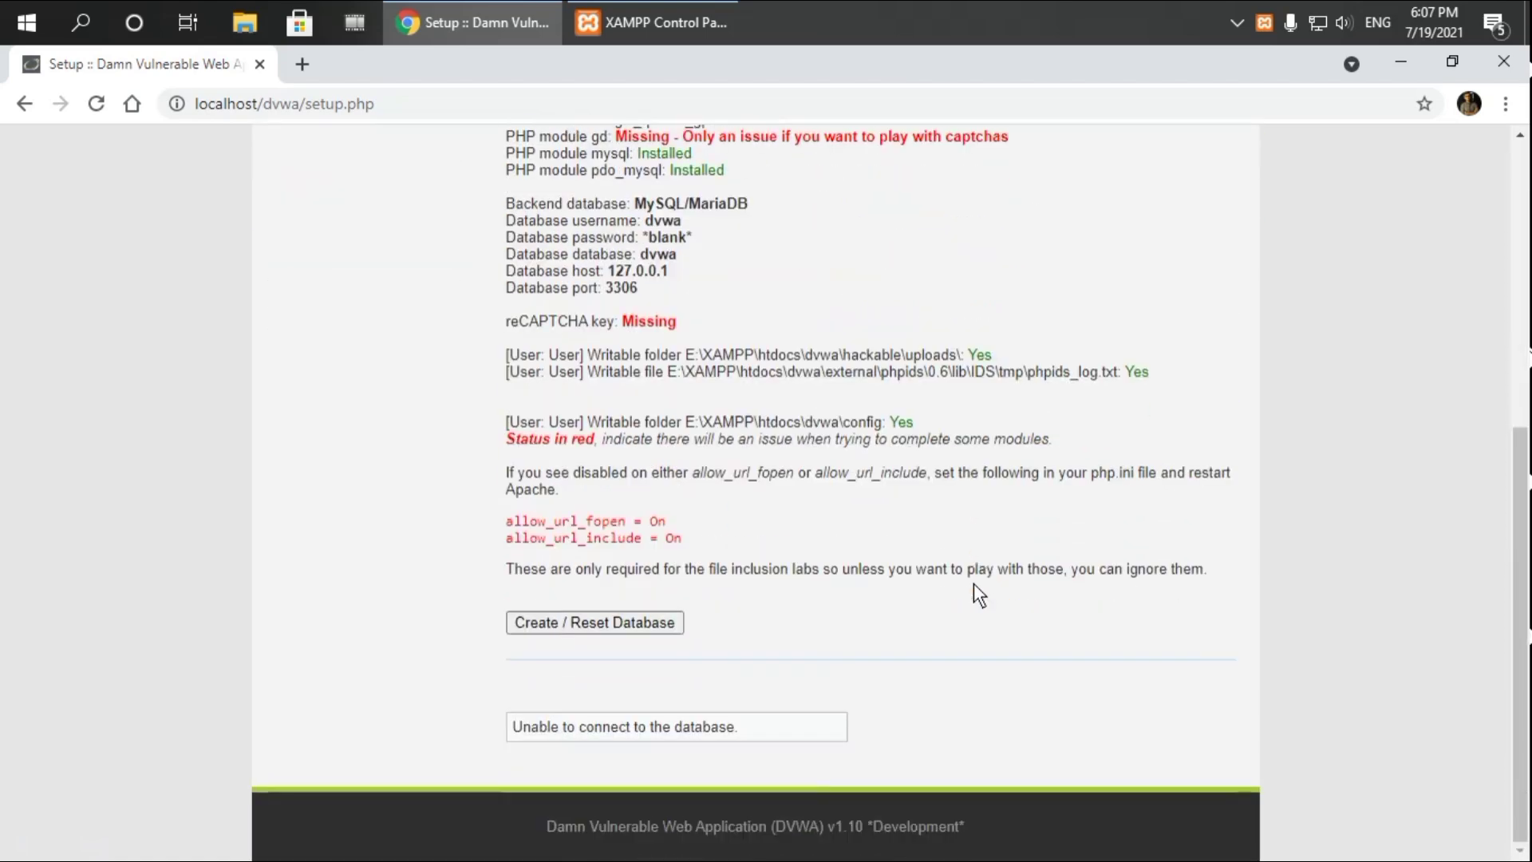
pyautogui.scroll(6, 974, 583)
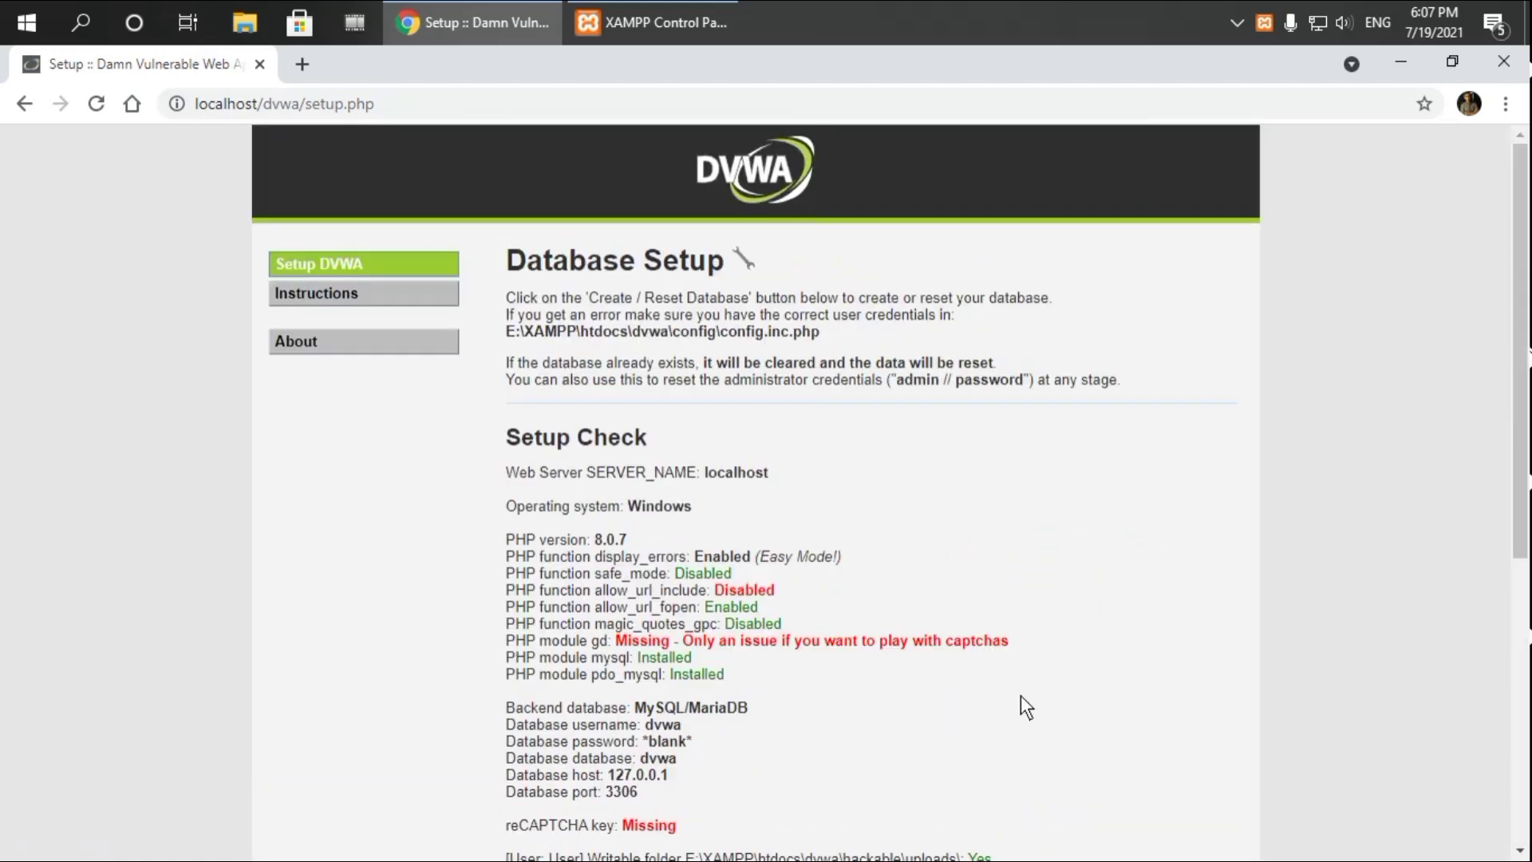
# Try Create / Reset Database and read the Database Error #1045 access-denied message
pyautogui.scroll(-6, 1025, 706)
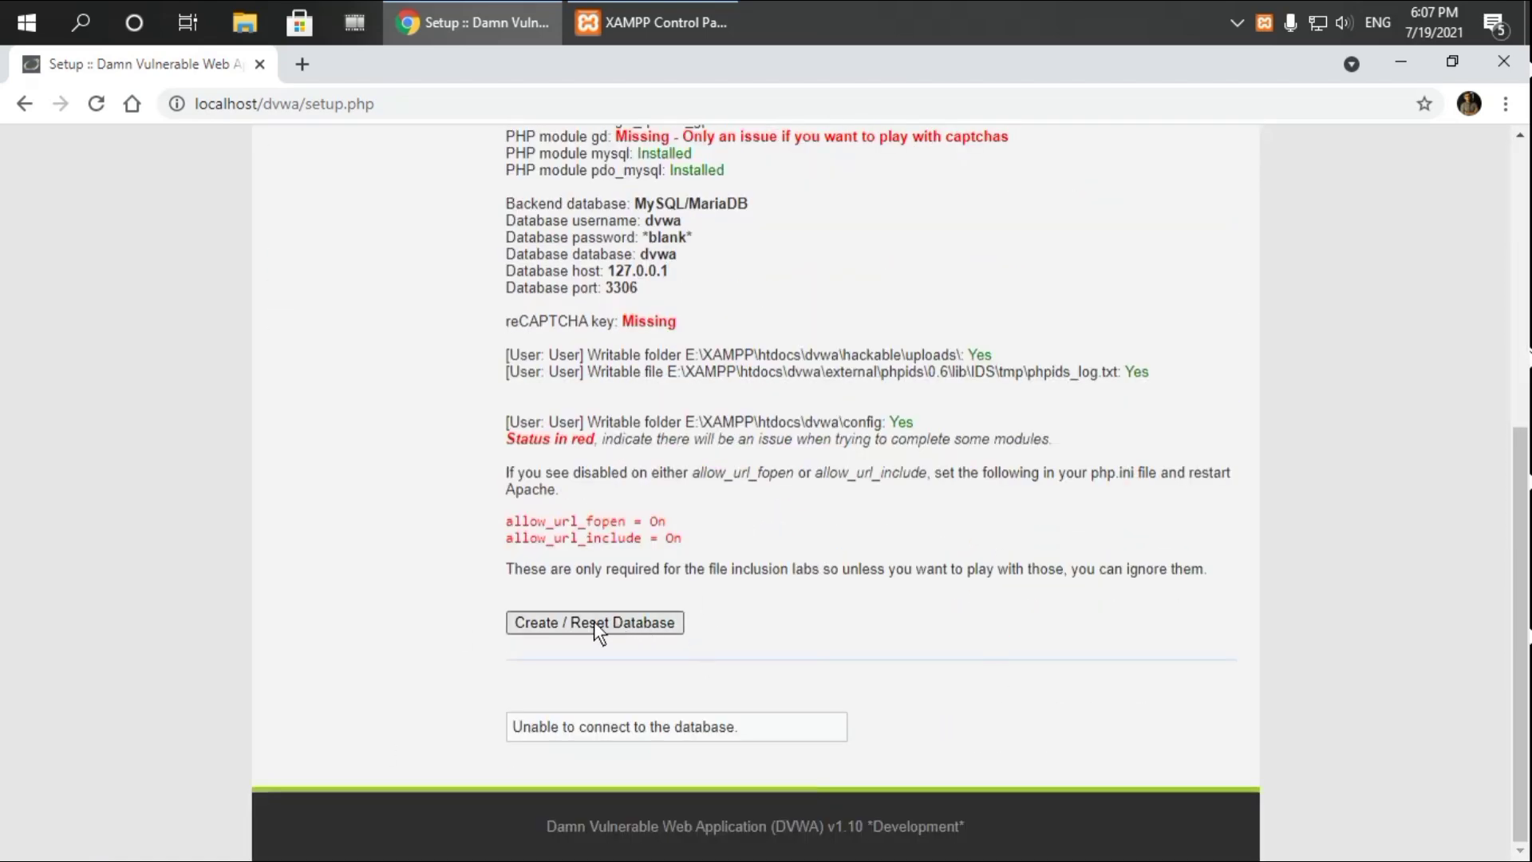
pyautogui.click(593, 623)
pyautogui.scroll(-6, 893, 612)
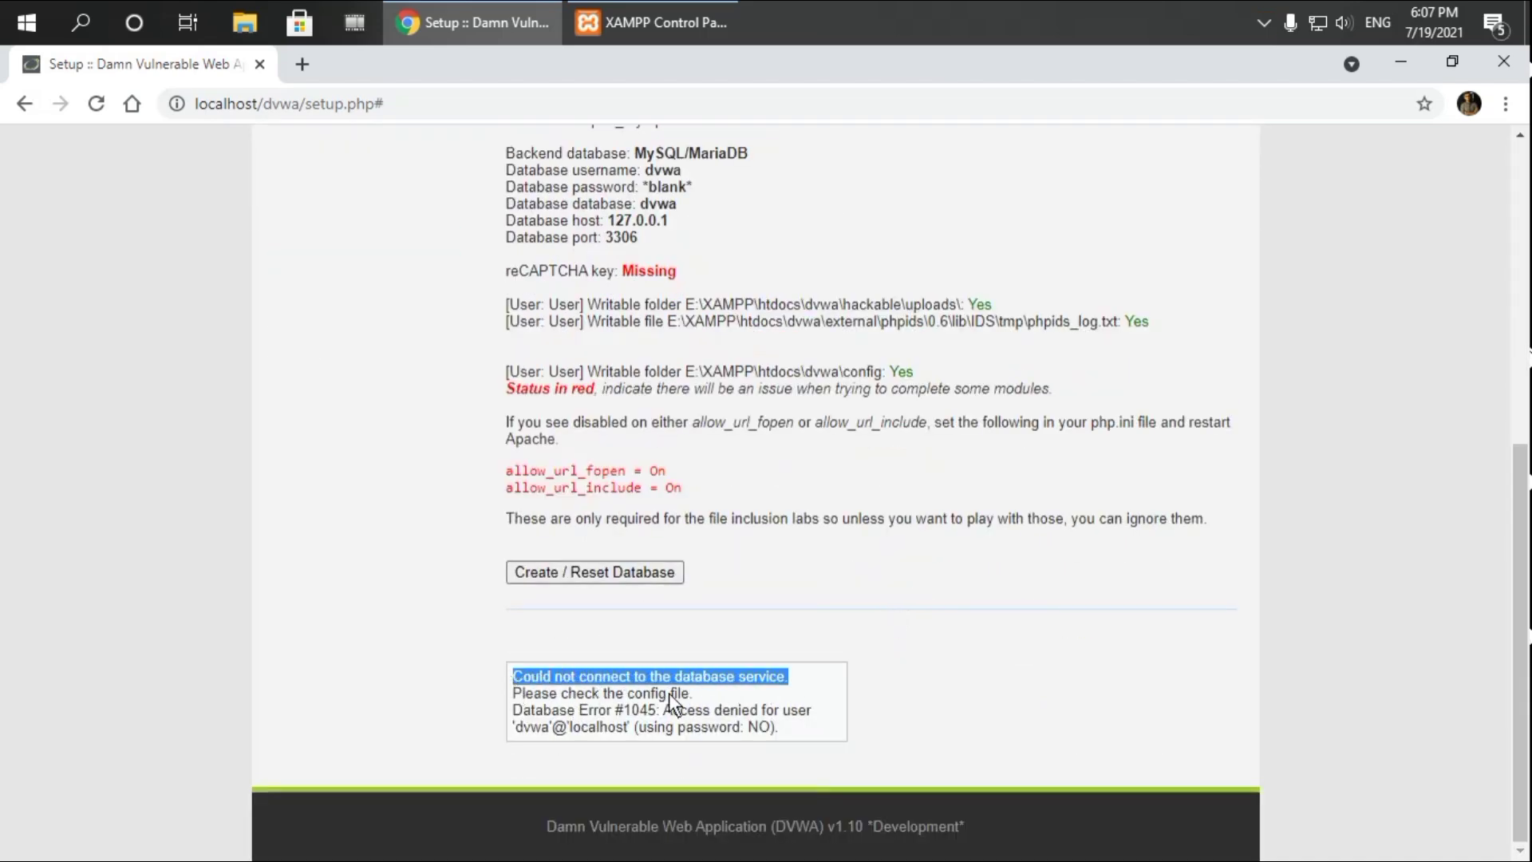
pyautogui.moveTo(695, 698); pyautogui.dragTo(777, 727)
pyautogui.click(782, 727)
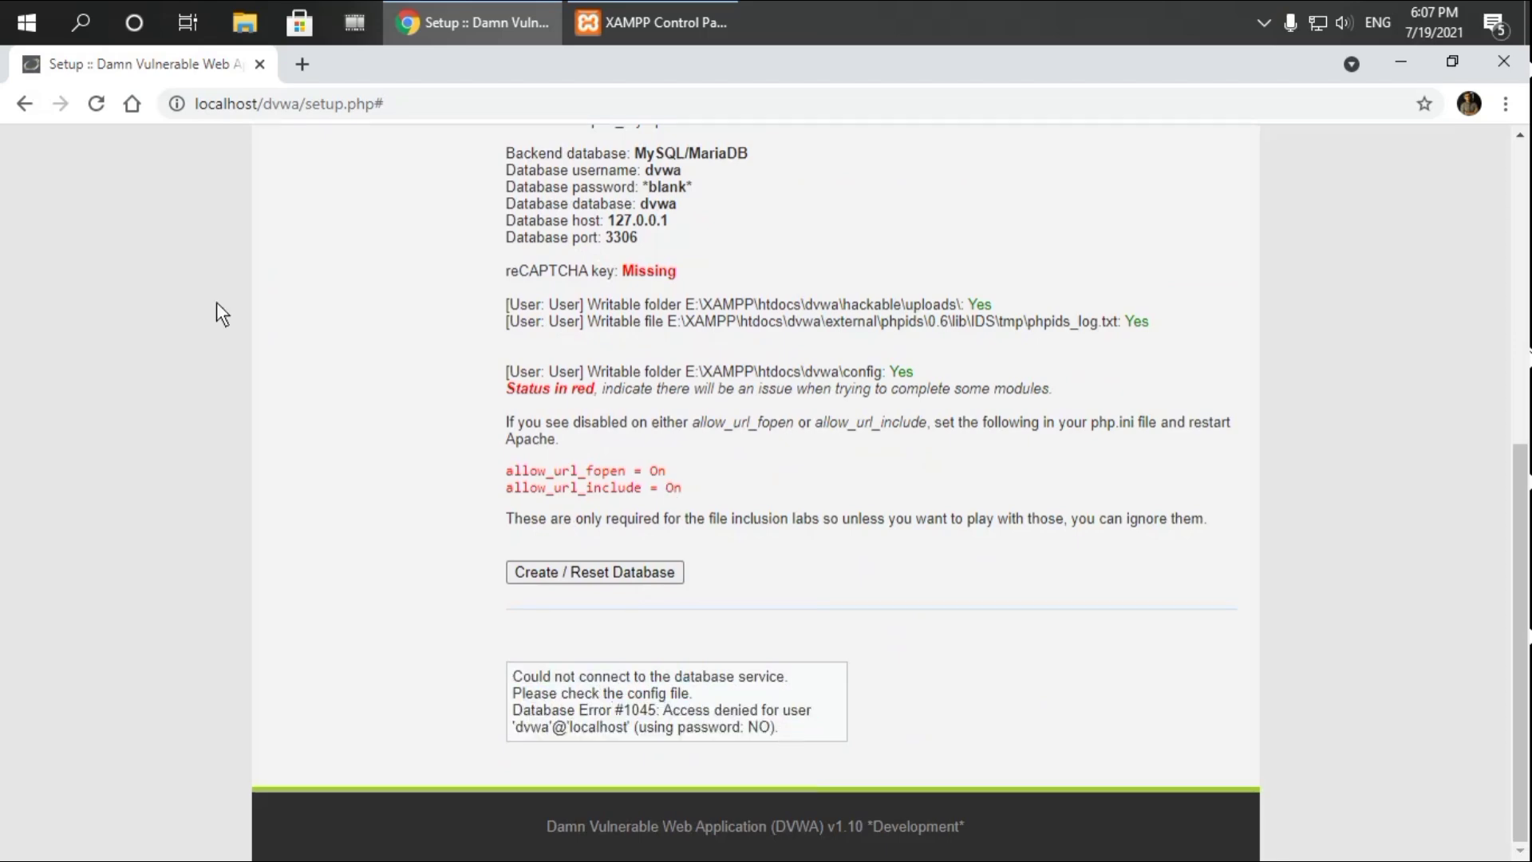
pyautogui.scroll(5, 1081, 492)
pyautogui.scroll(2, 899, 462)
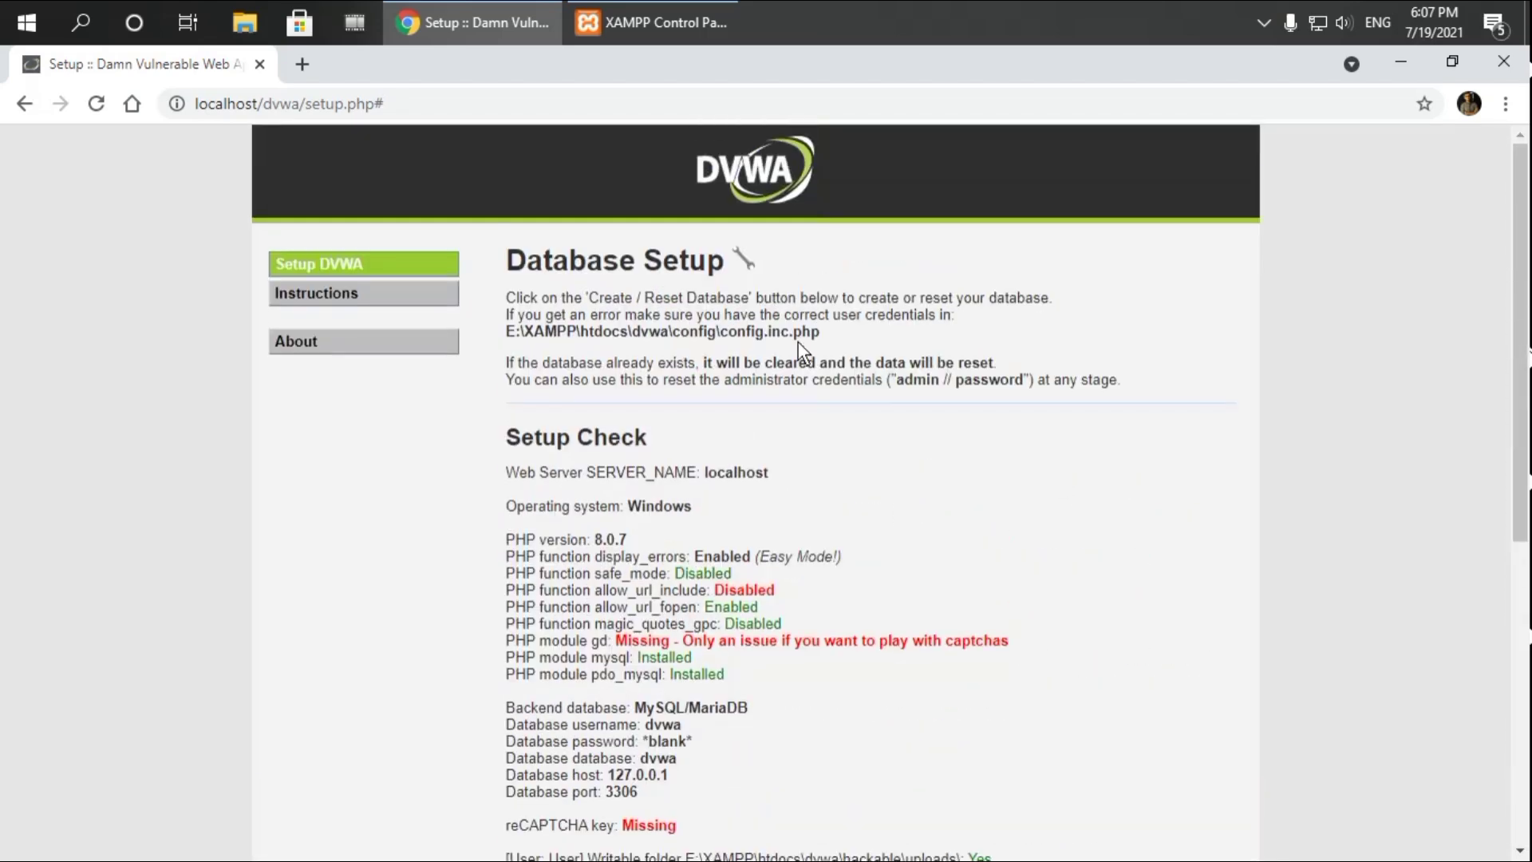
# Open E:\XAMPP\htdocs\dvwa\config\config.inc.php in Notepad
pyautogui.click(247, 26)
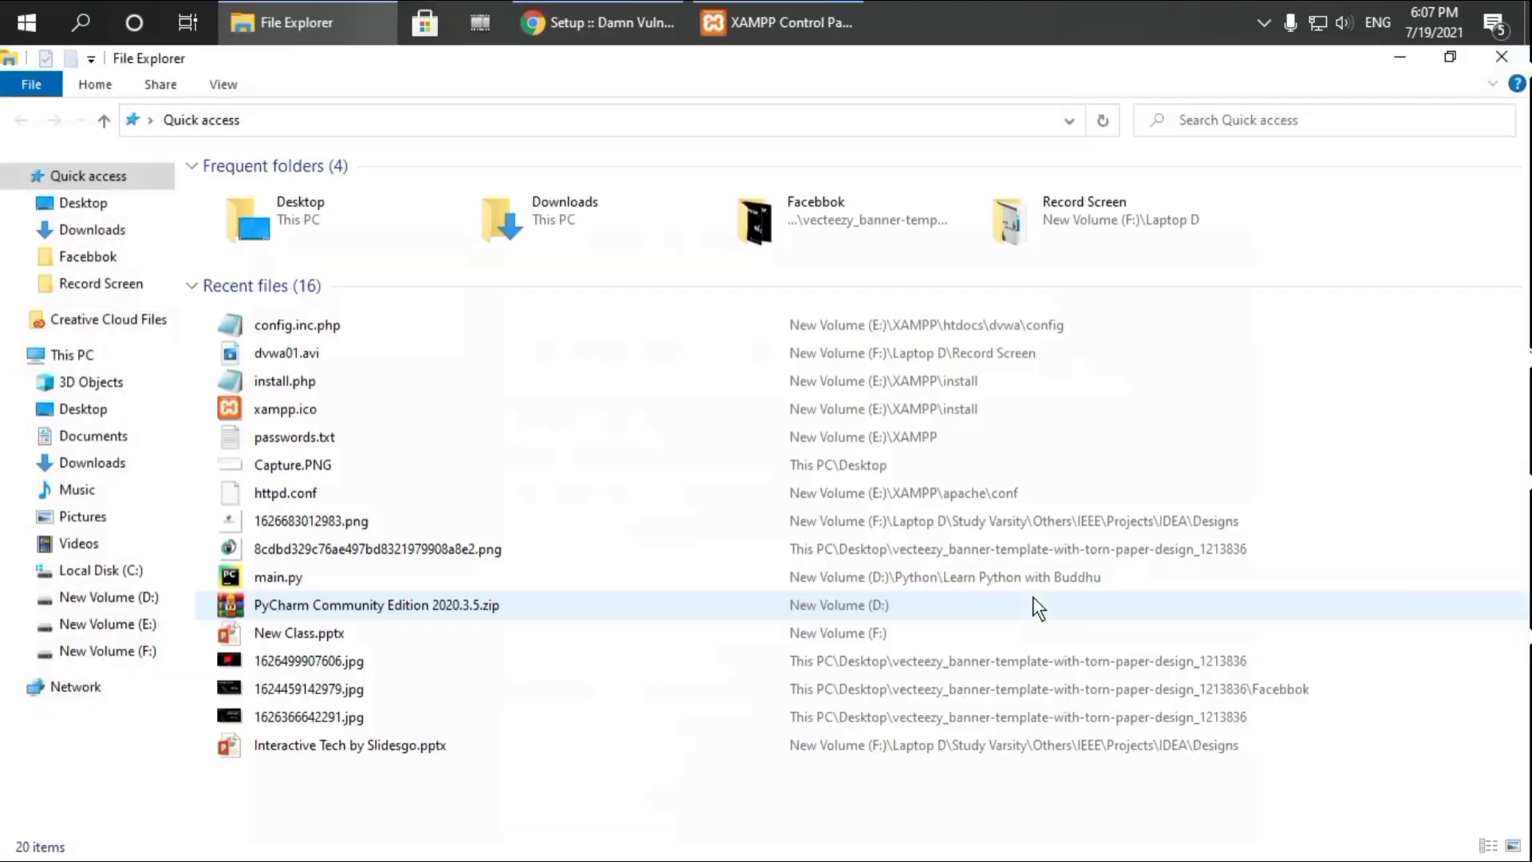
pyautogui.click(52, 353)
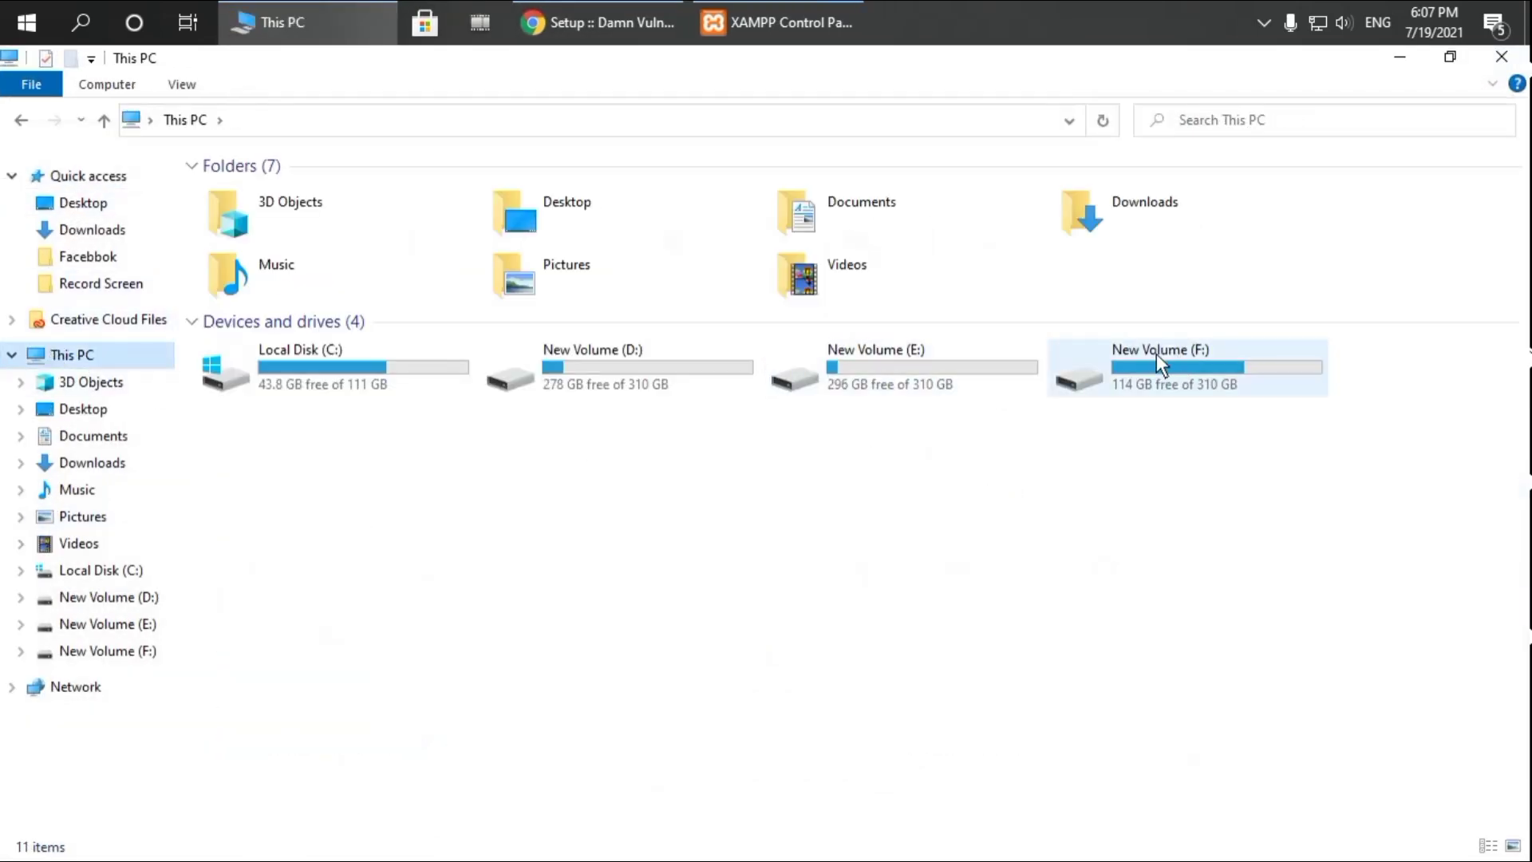
pyautogui.doubleClick(868, 370)
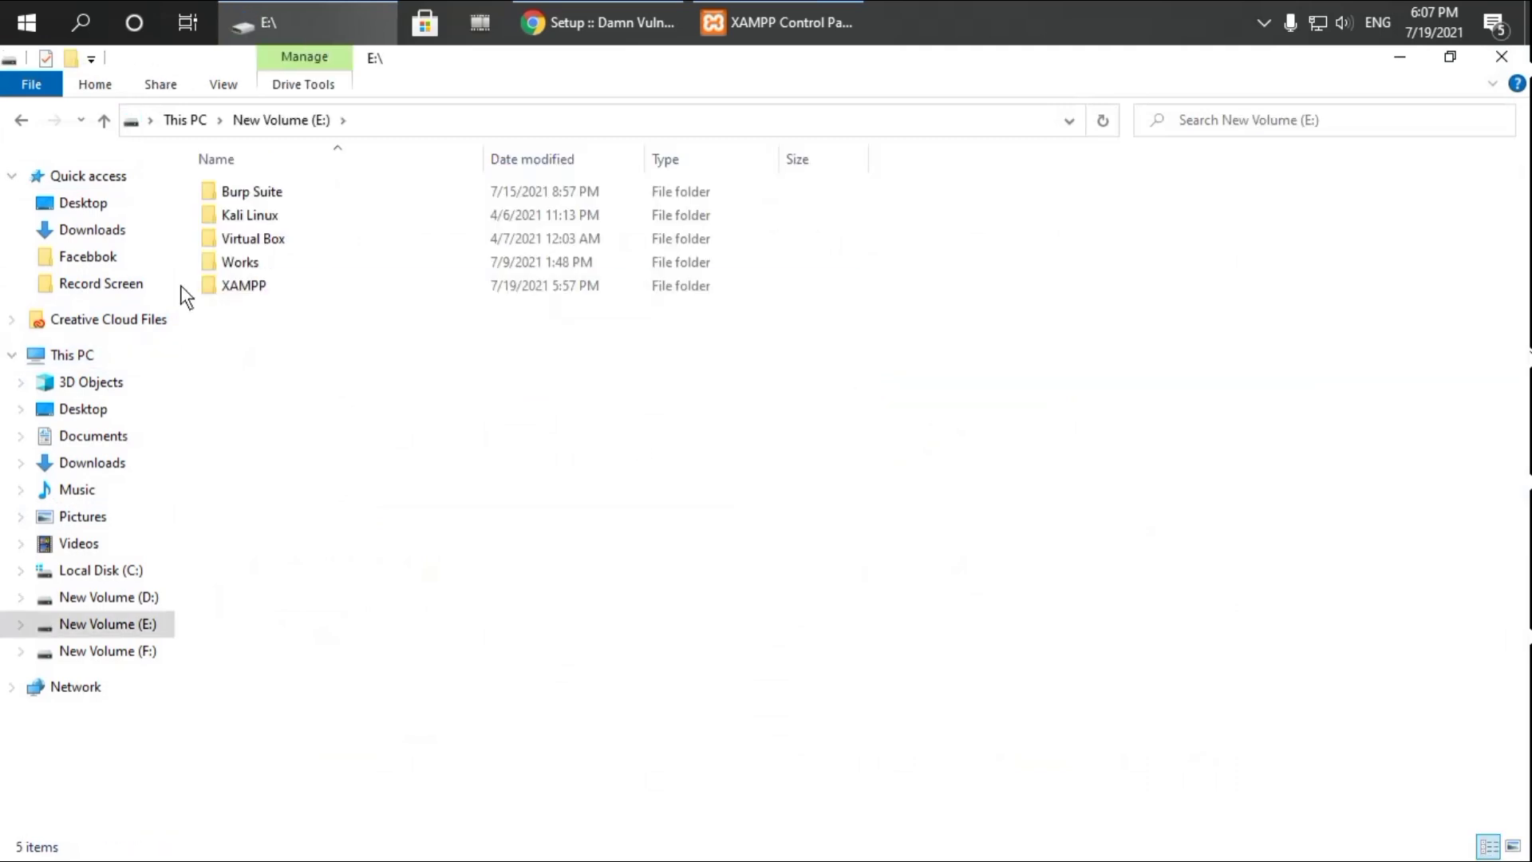
pyautogui.doubleClick(244, 286)
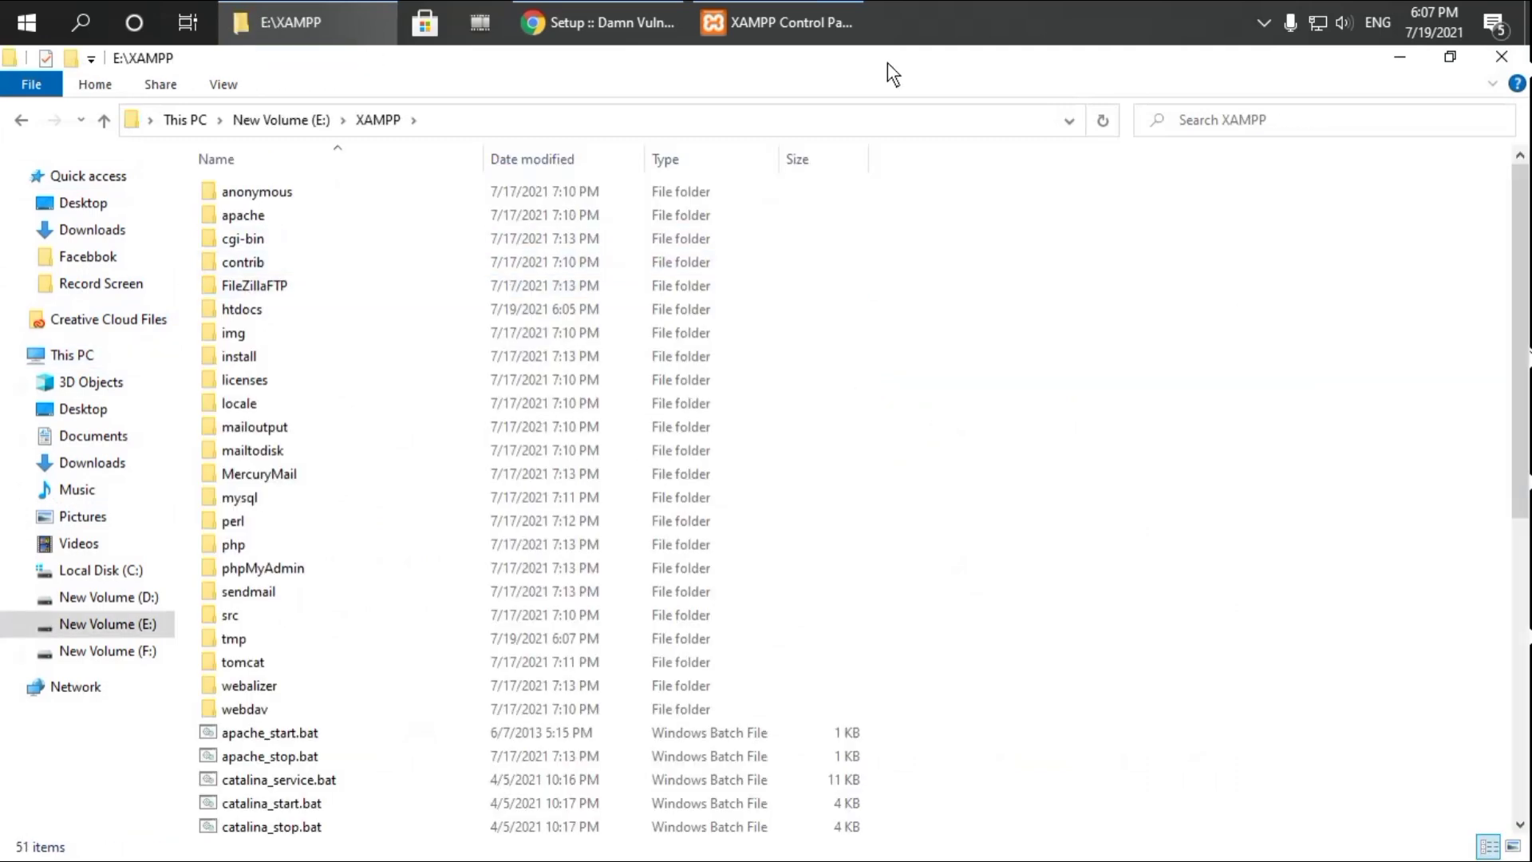
pyautogui.doubleClick(263, 312)
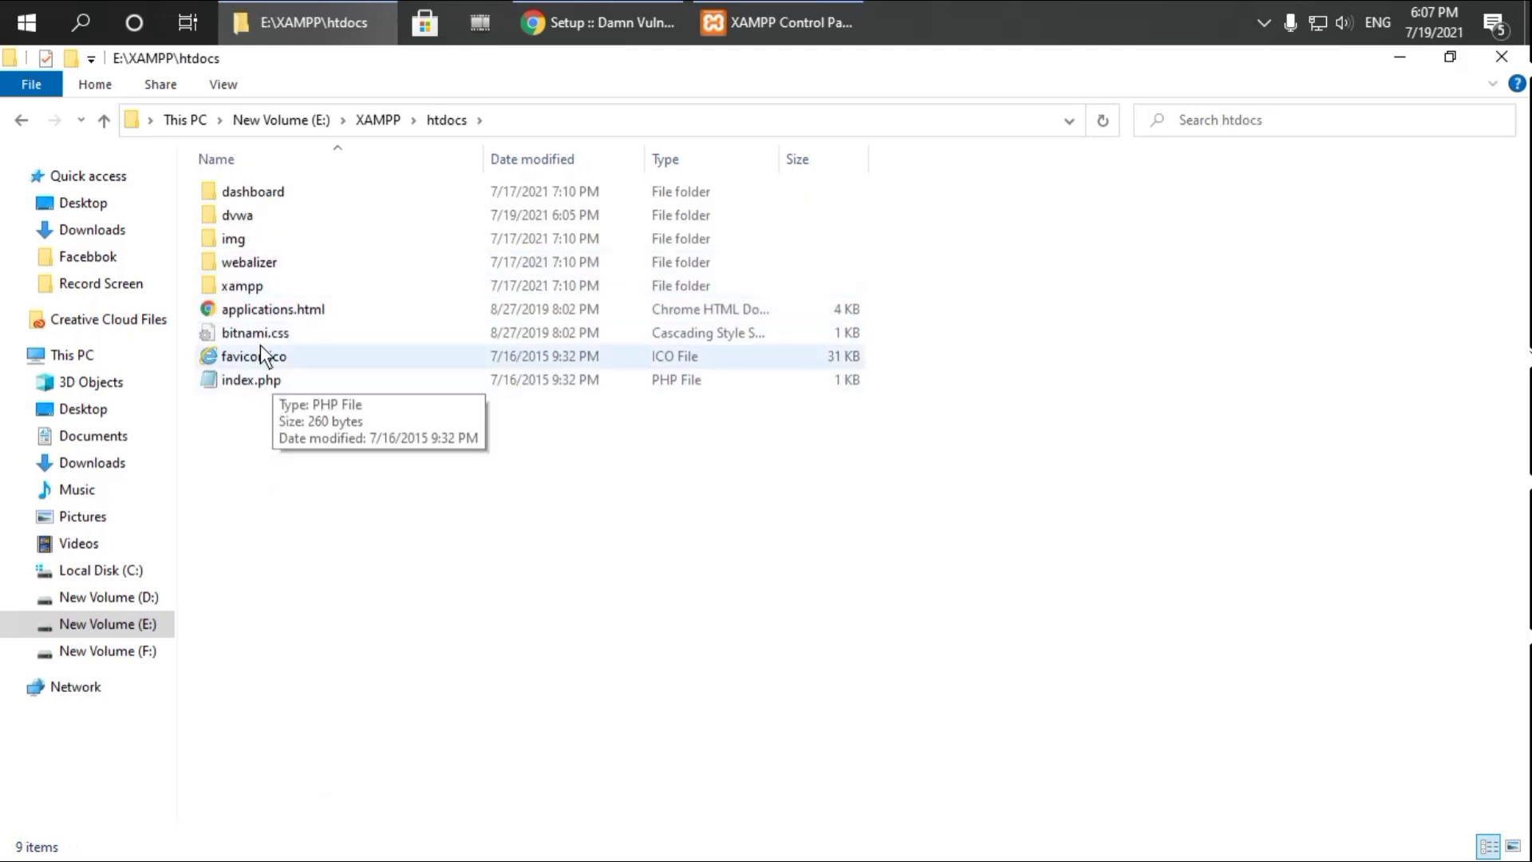
pyautogui.doubleClick(257, 212)
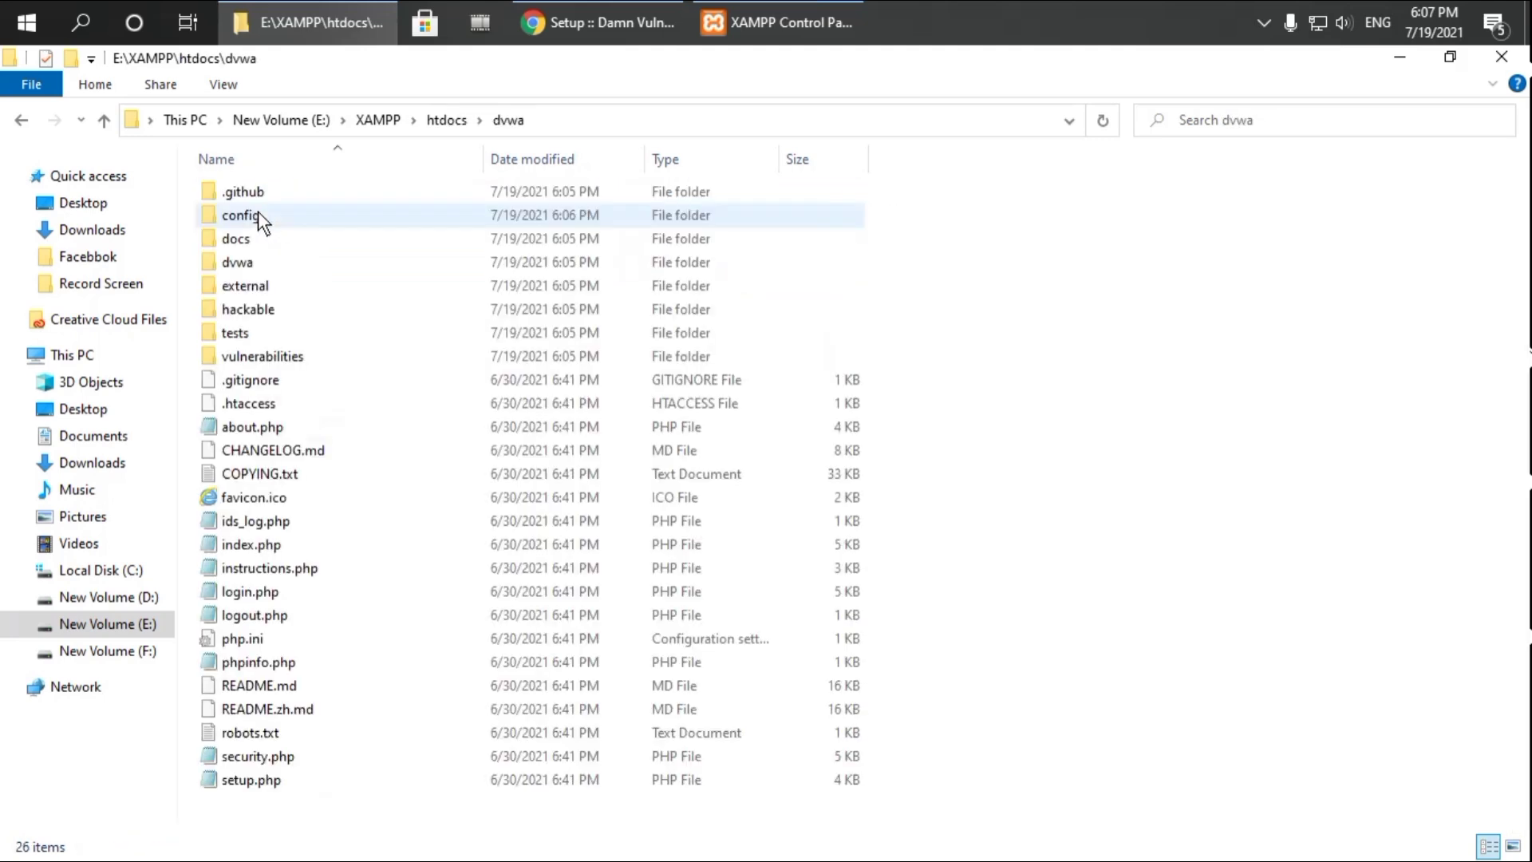
pyautogui.doubleClick(250, 219)
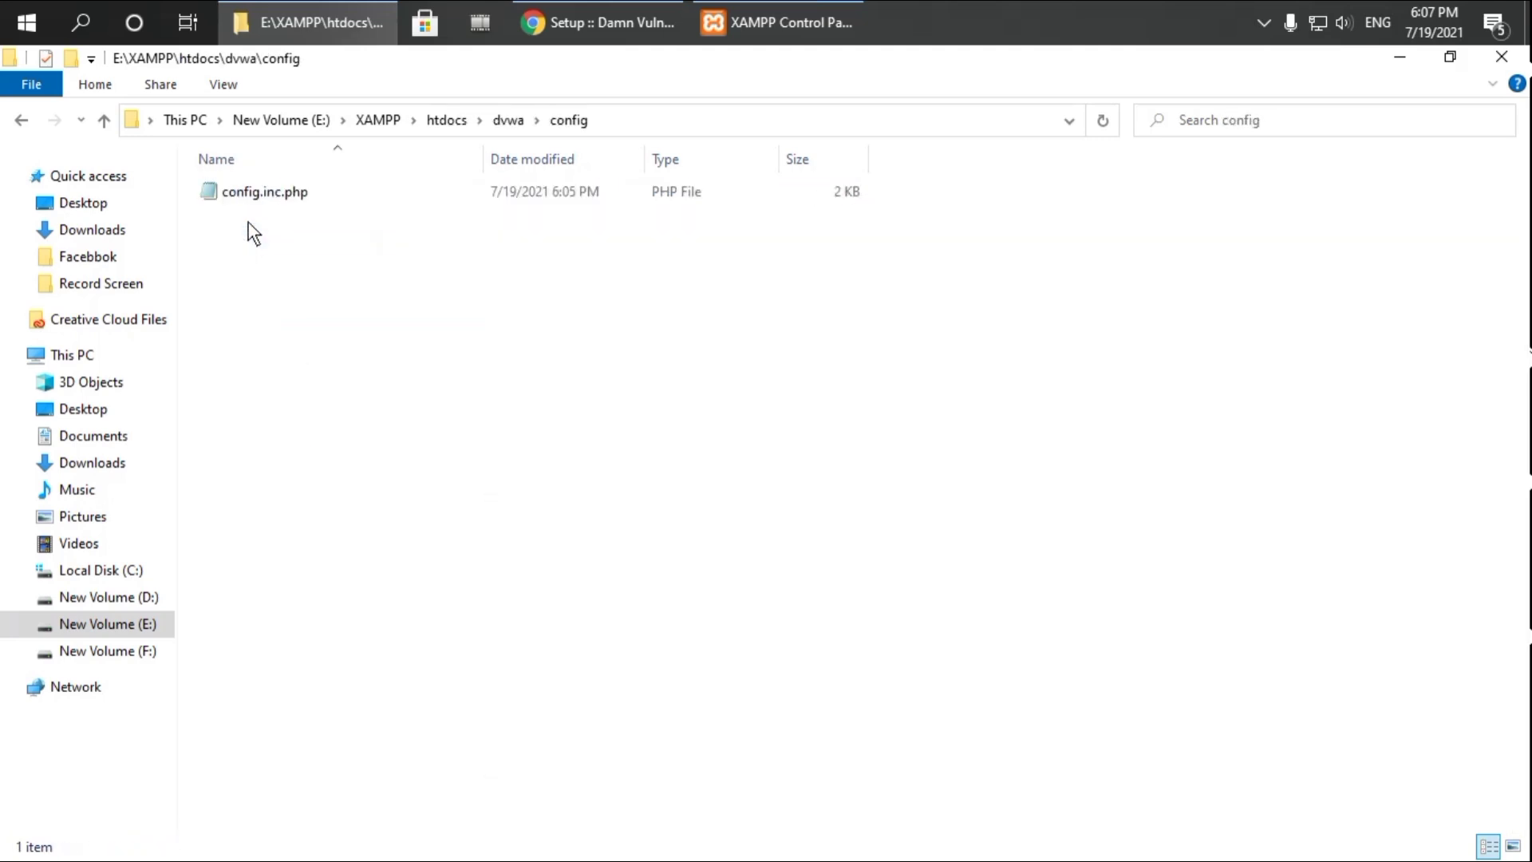
pyautogui.doubleClick(377, 193)
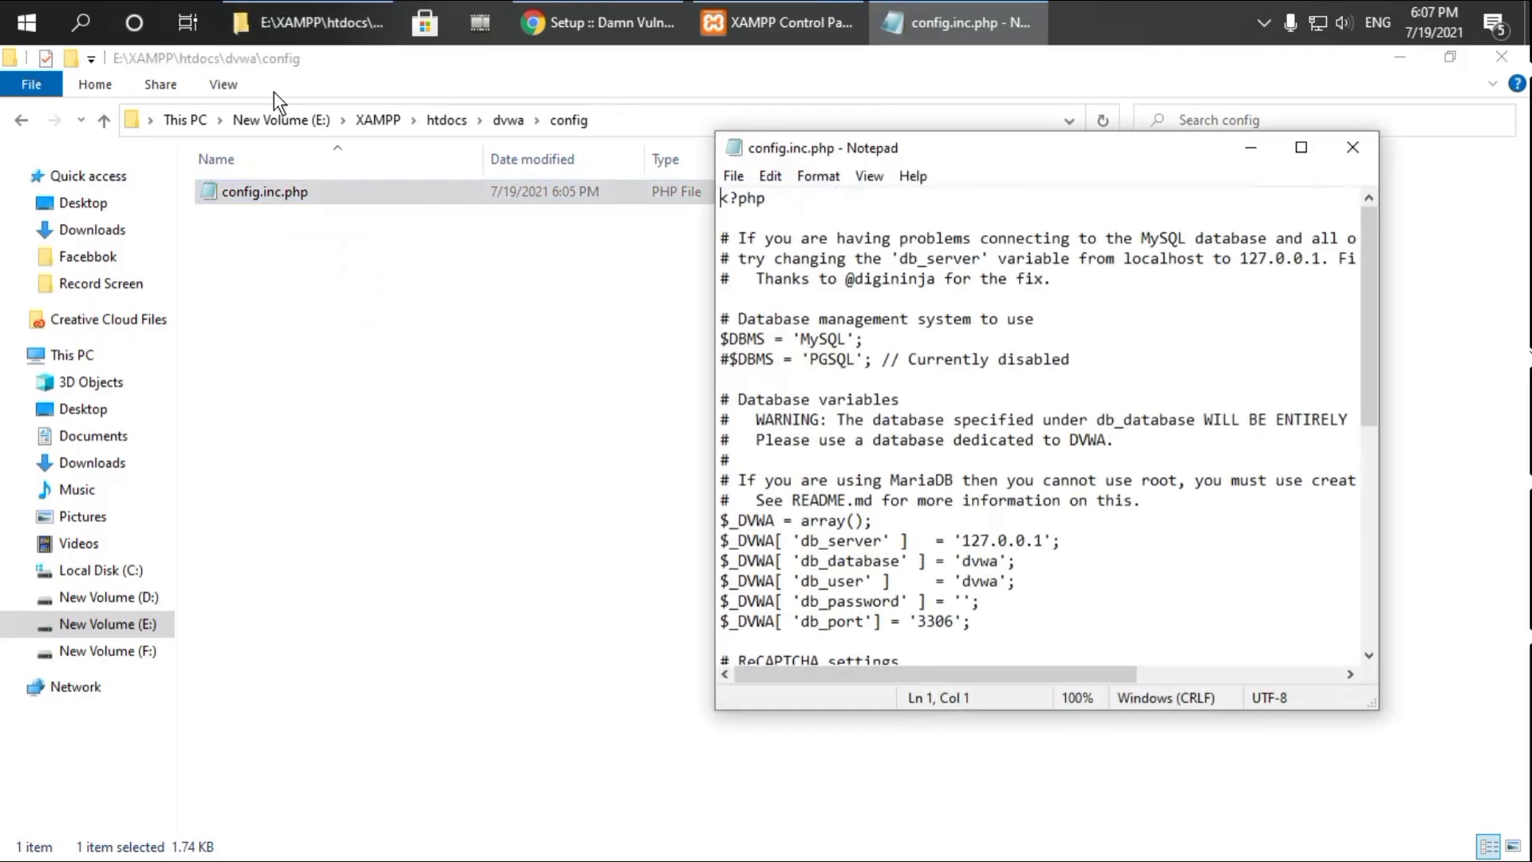
# Navigate File Explorer back to the E:\XAMPP folder
pyautogui.click(23, 121)
pyautogui.click(21, 120)
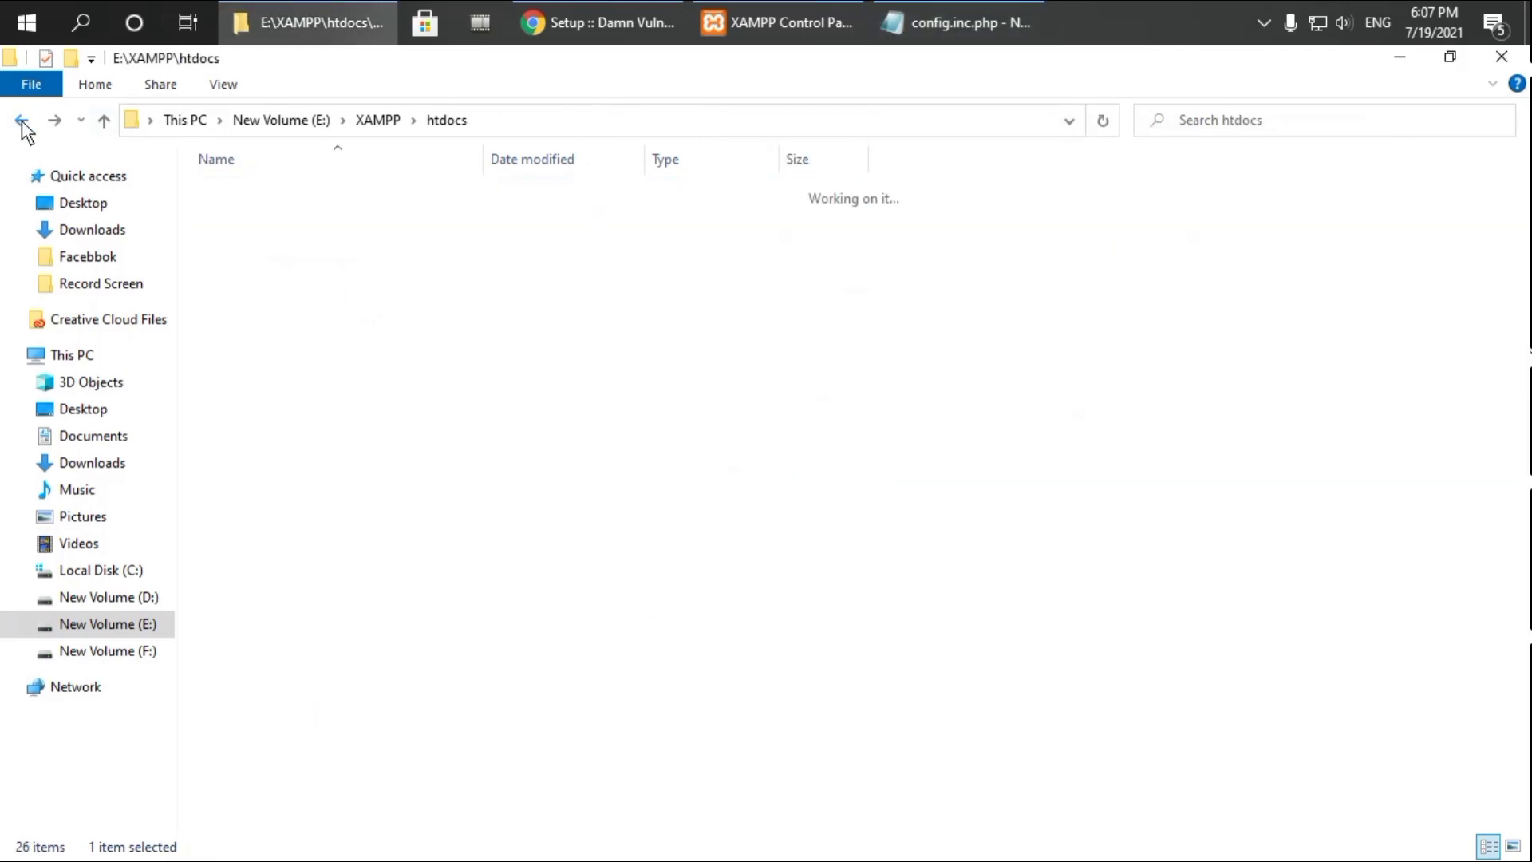
pyautogui.click(22, 122)
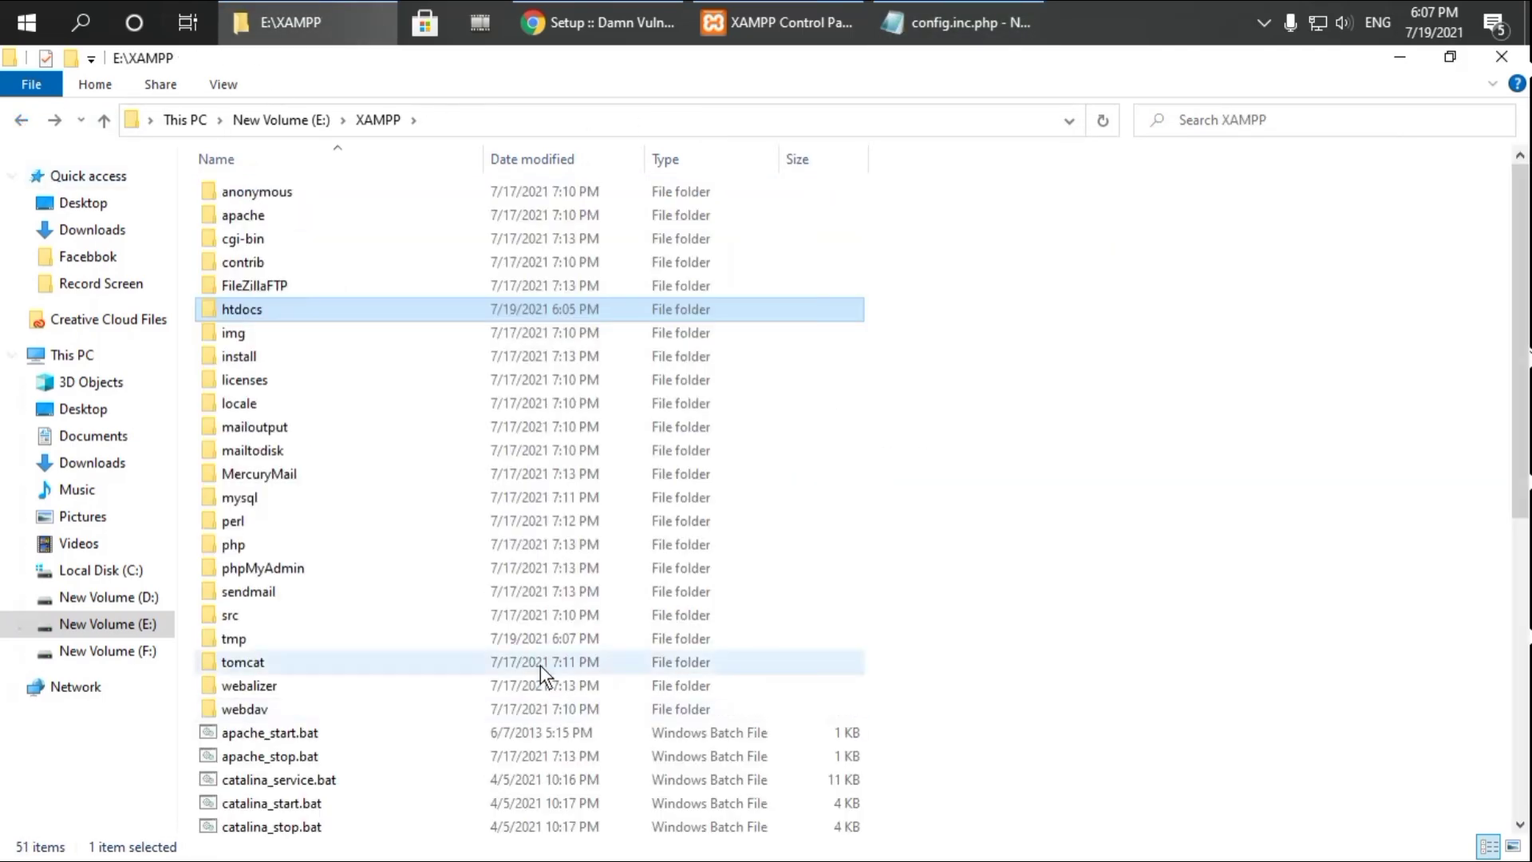
pyautogui.scroll(-3, 539, 663)
pyautogui.scroll(3, 540, 664)
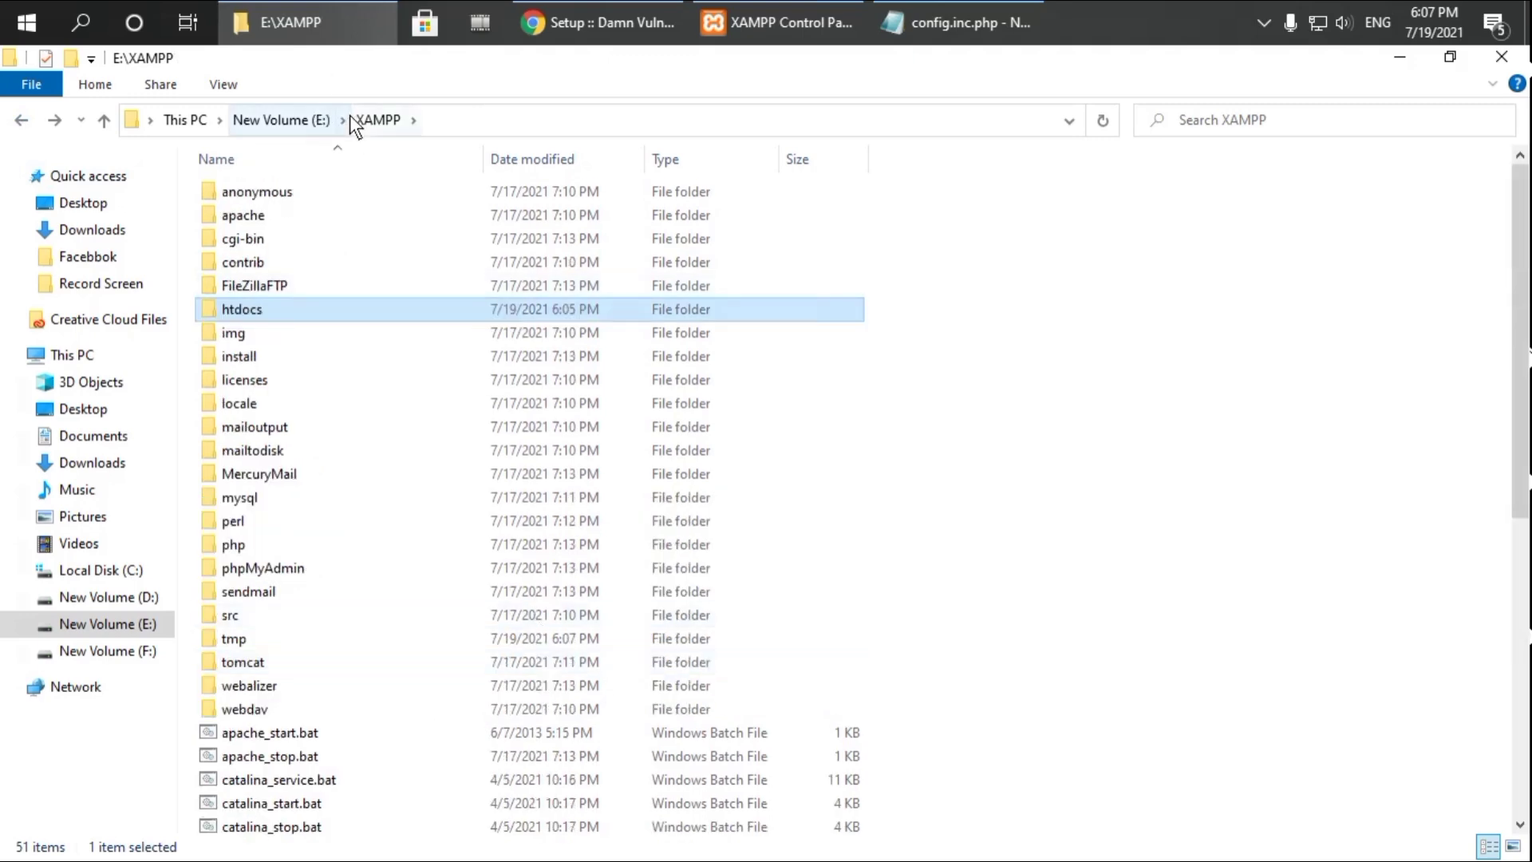
pyautogui.click(325, 121)
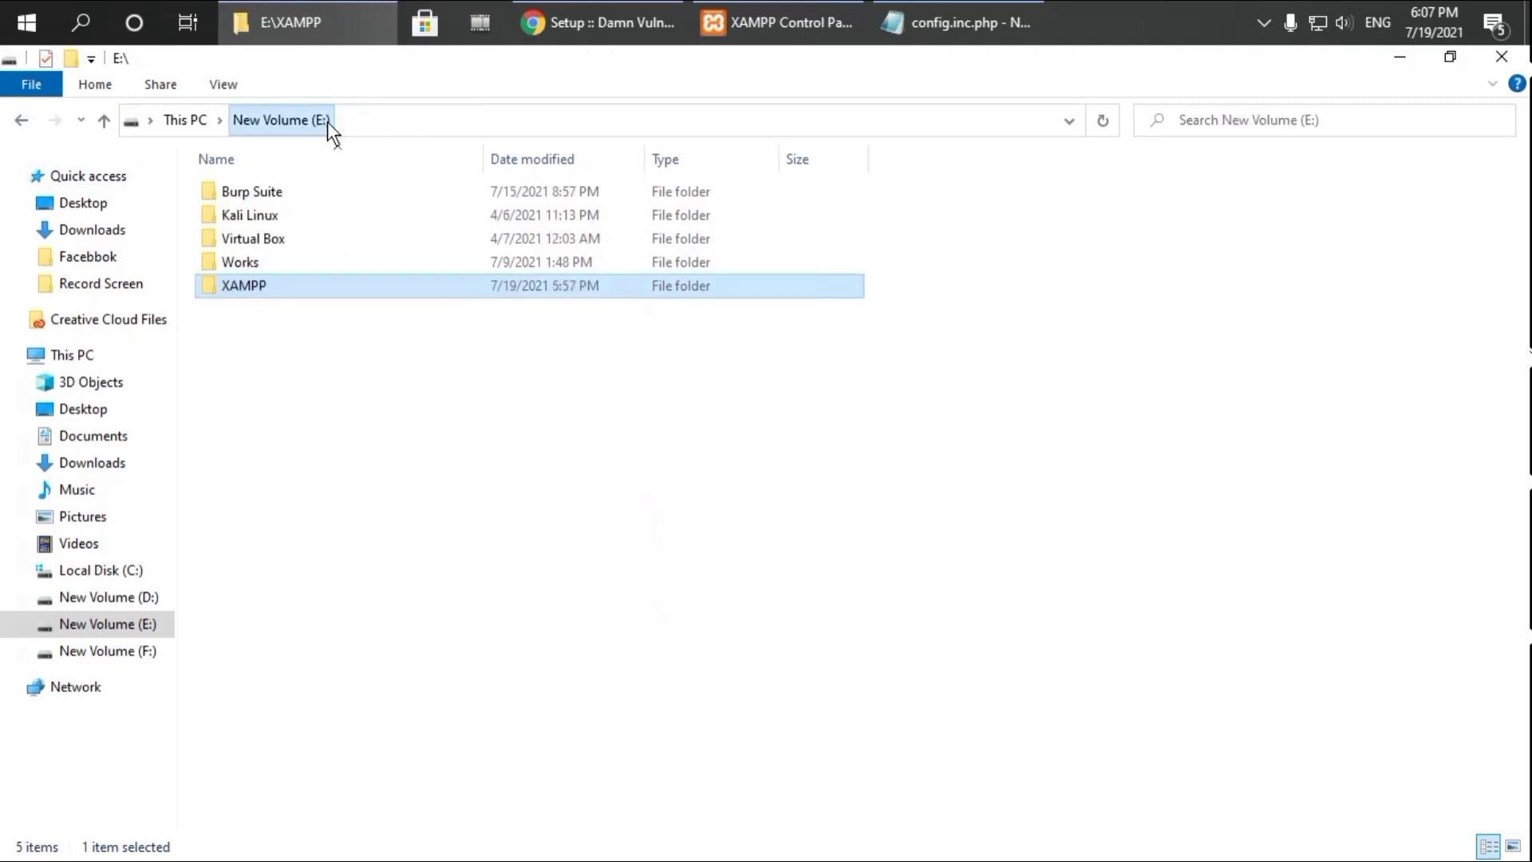
pyautogui.doubleClick(320, 290)
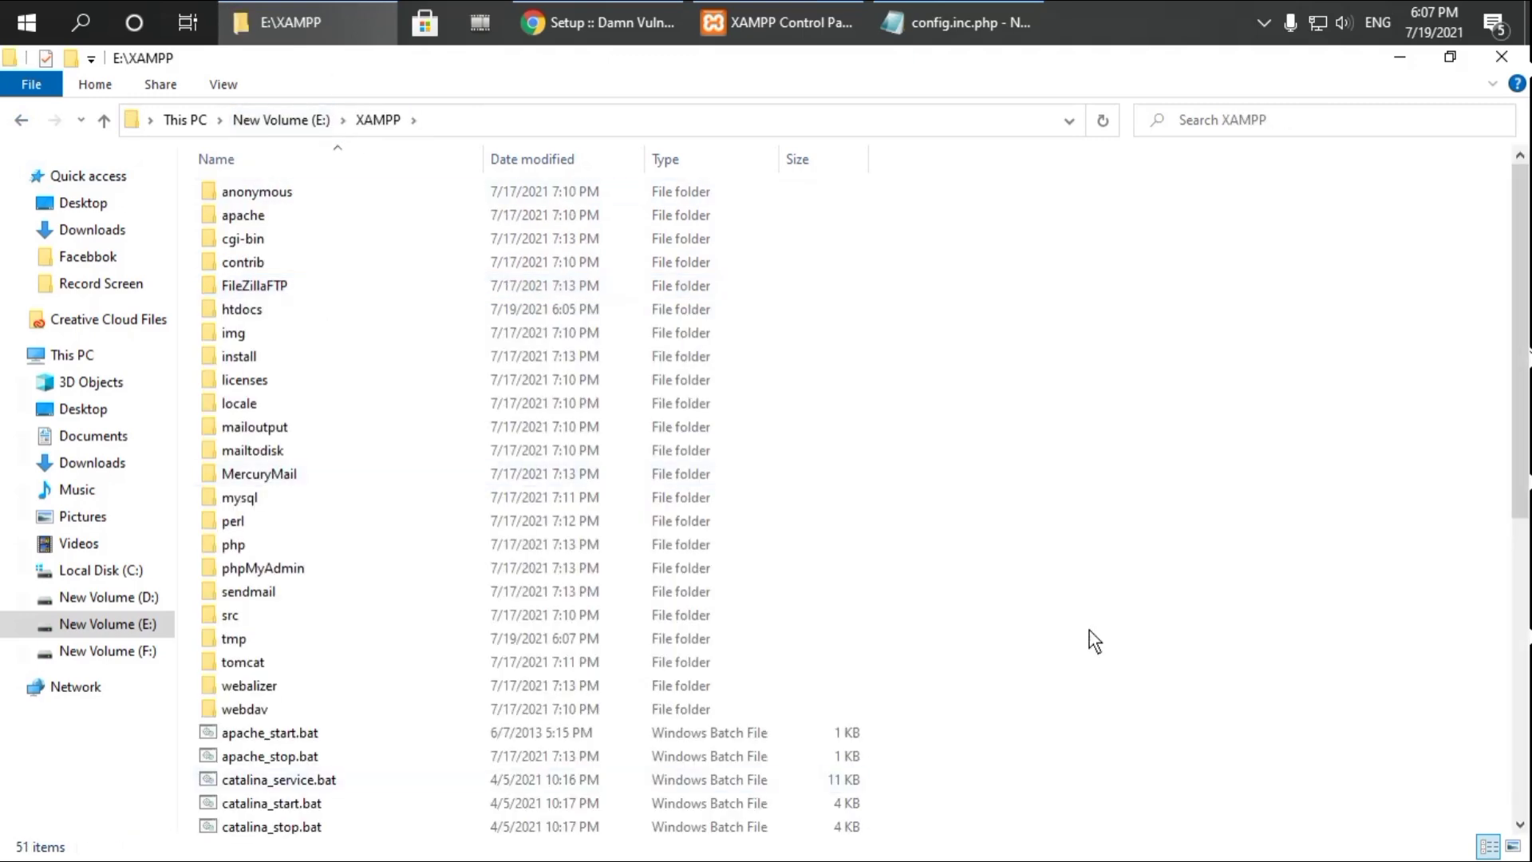
pyautogui.scroll(-8, 815, 593)
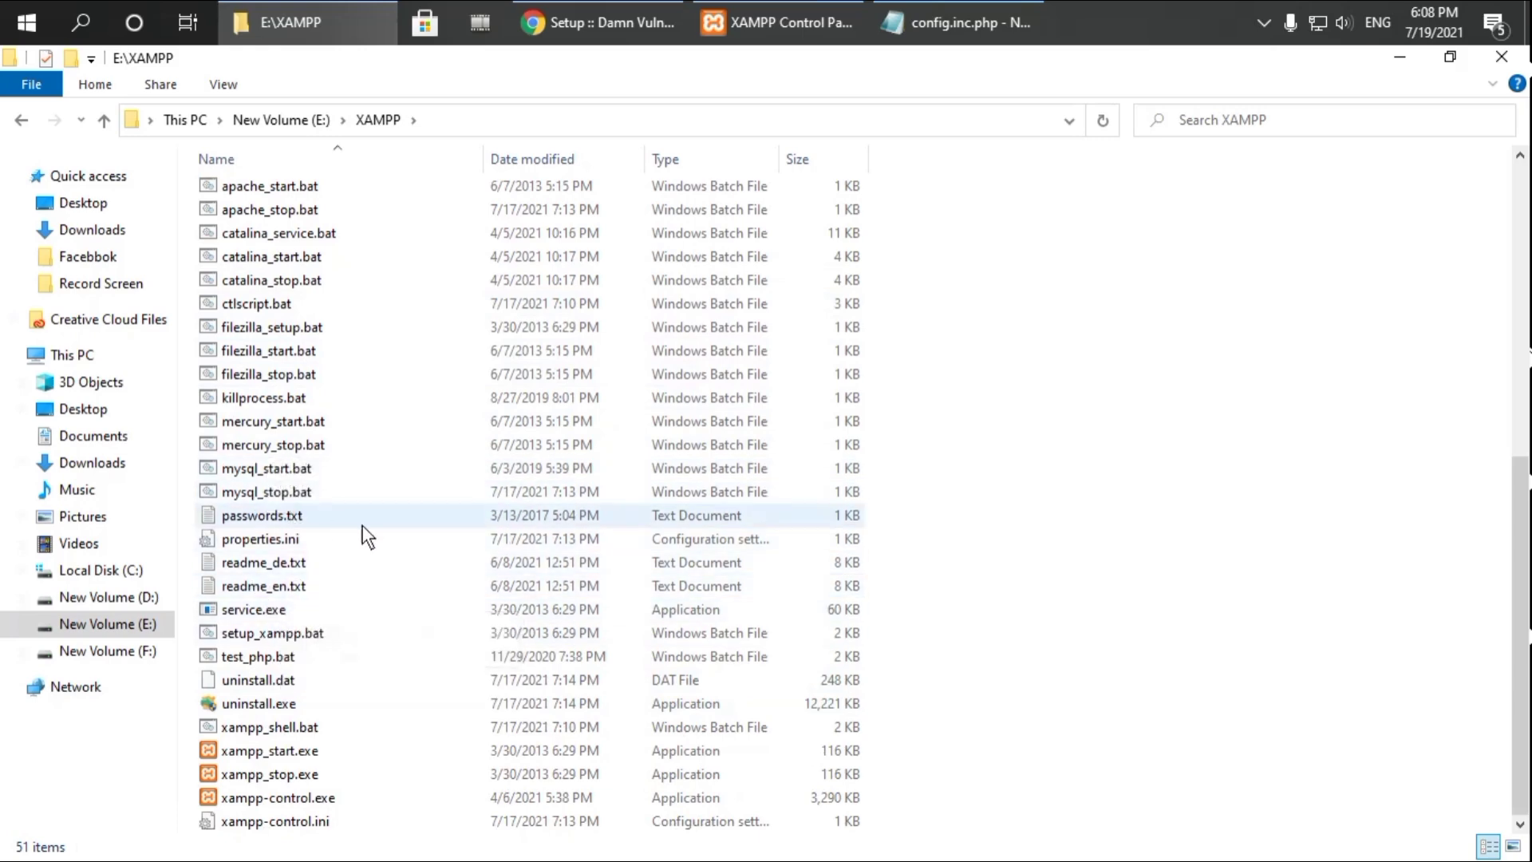
# Open XAMPP's passwords.txt and arrange it beside the config.inc.php window
pyautogui.click(565, 516)
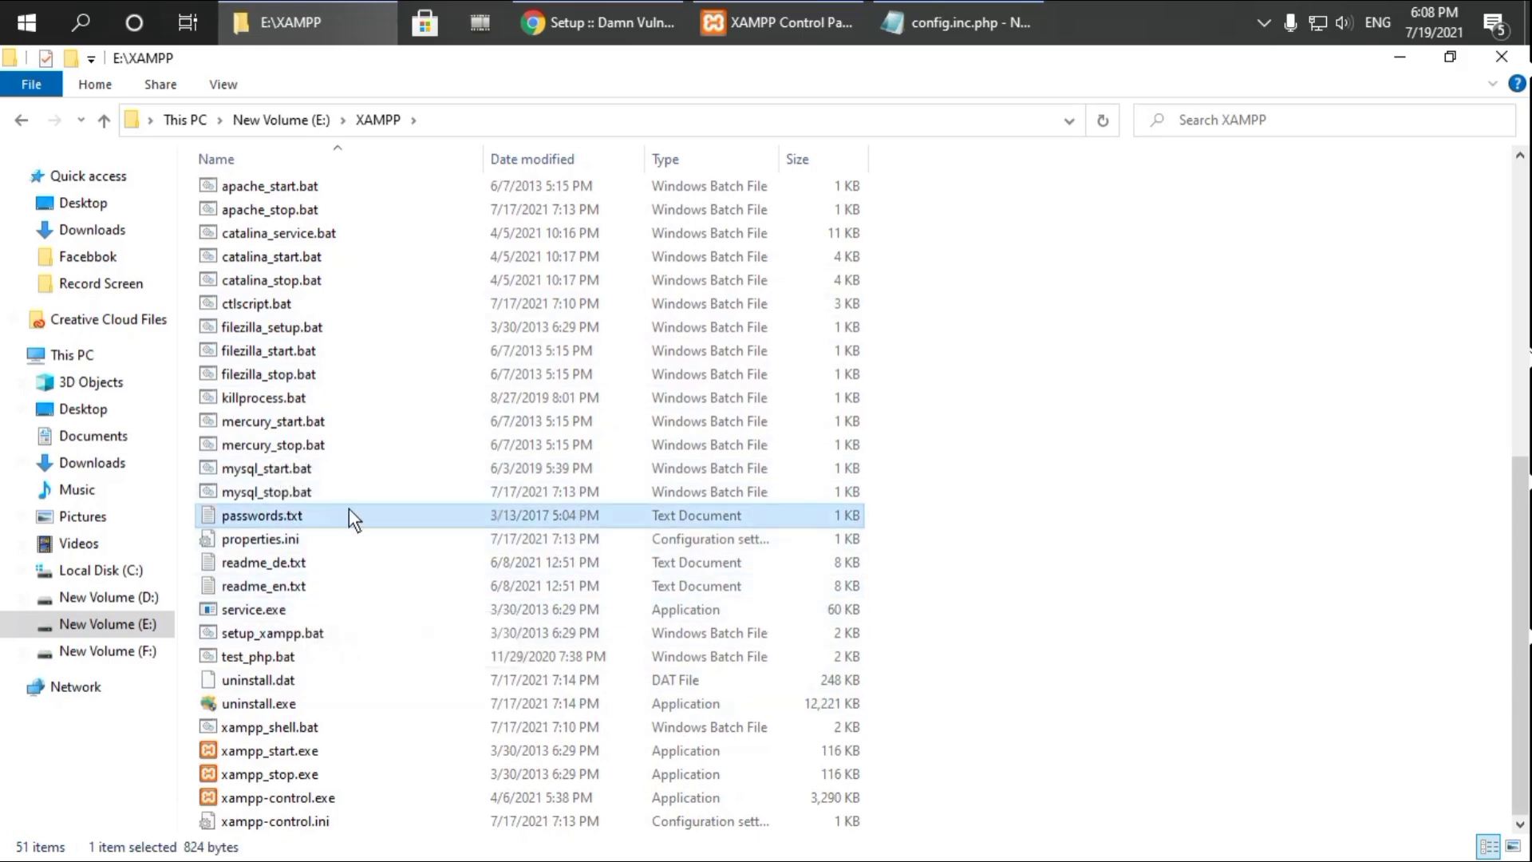
pyautogui.doubleClick(371, 514)
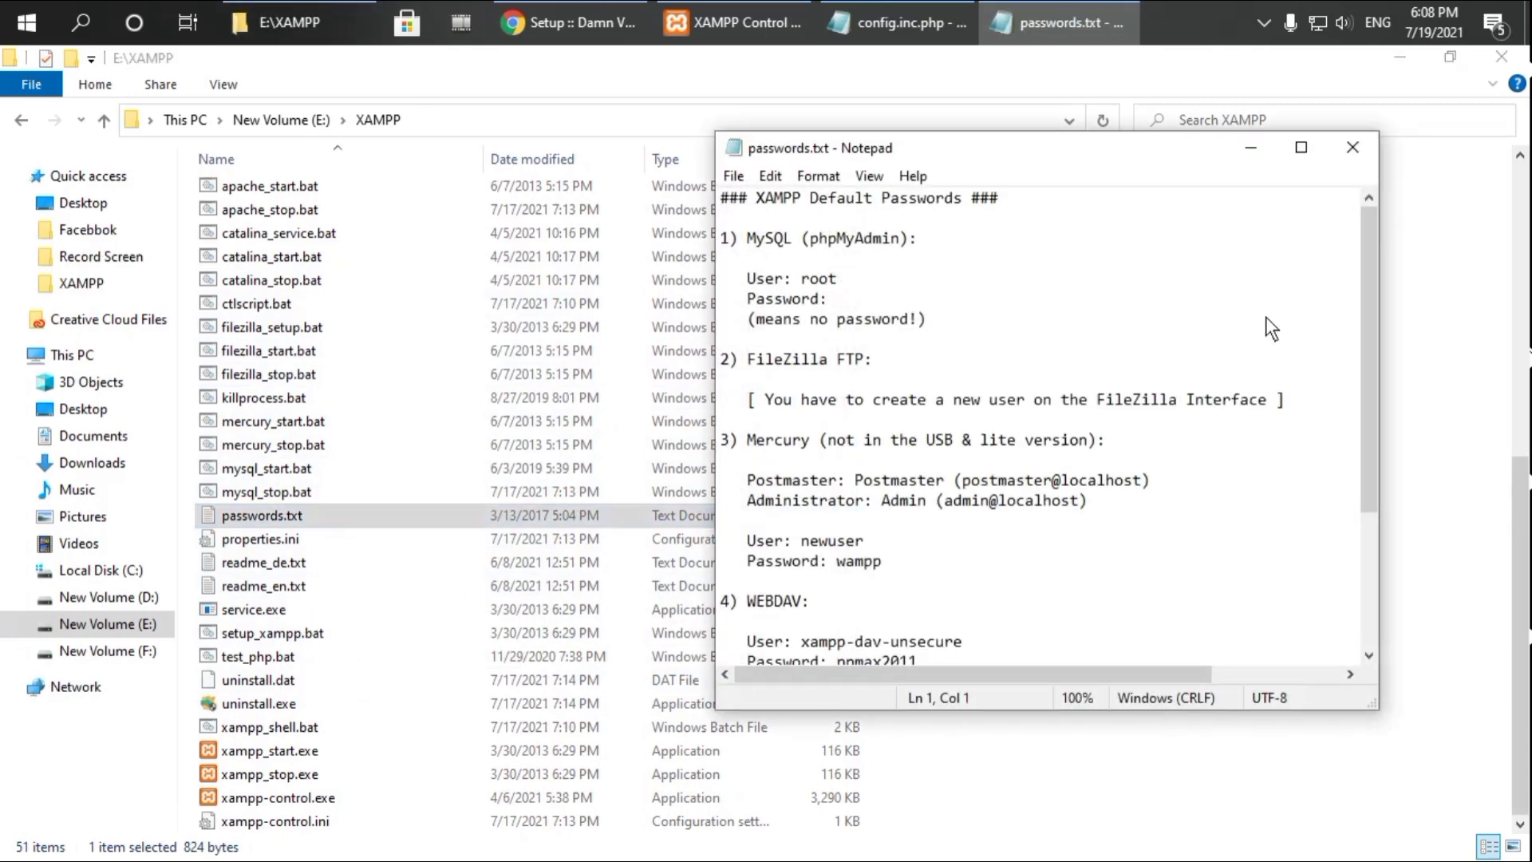
pyautogui.moveTo(1093, 153); pyautogui.dragTo(891, 156)
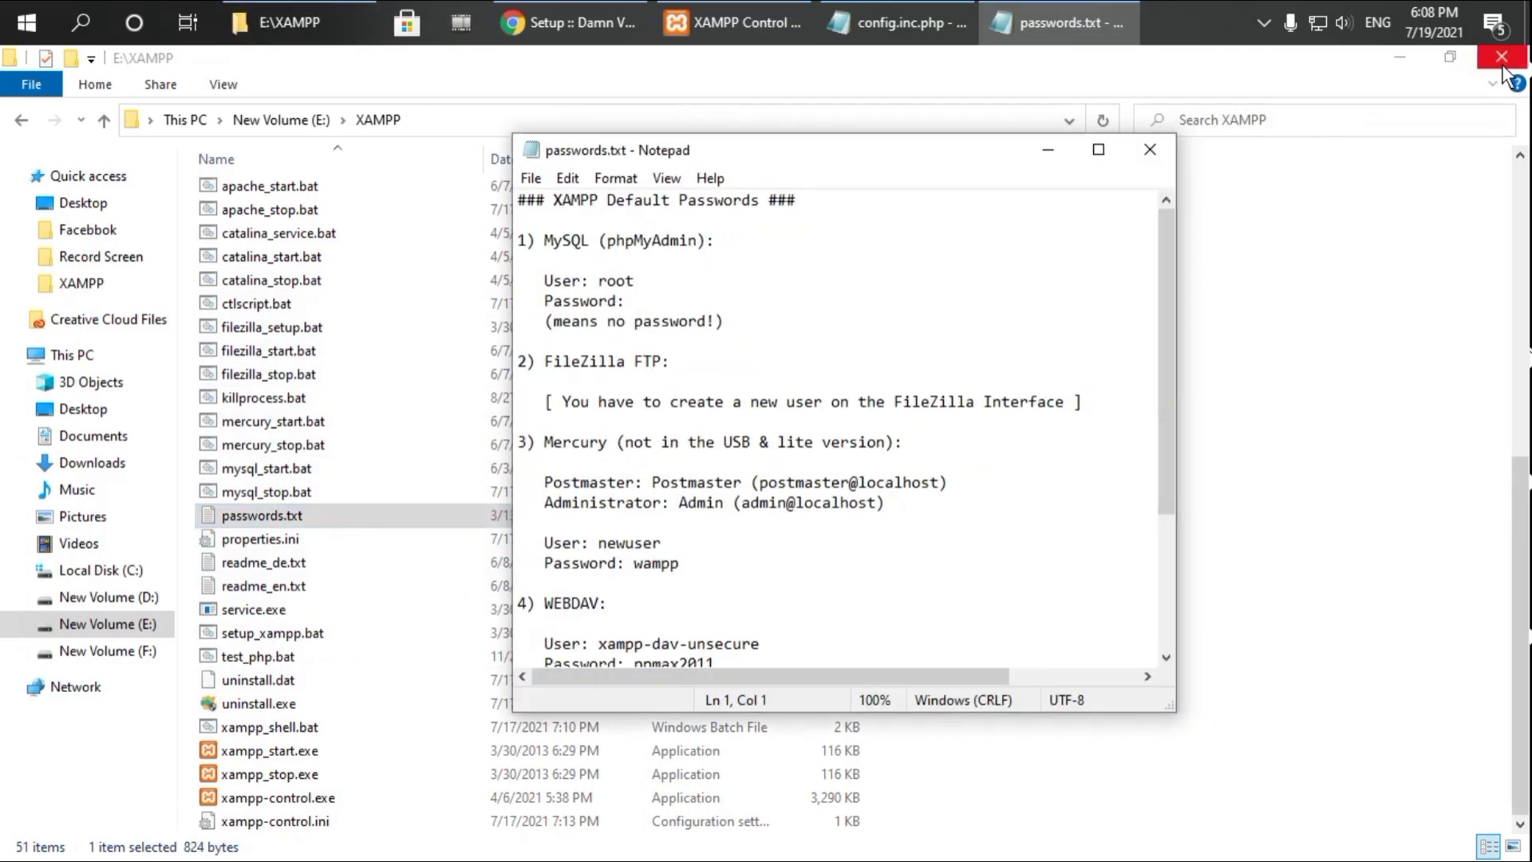
pyautogui.click(1502, 57)
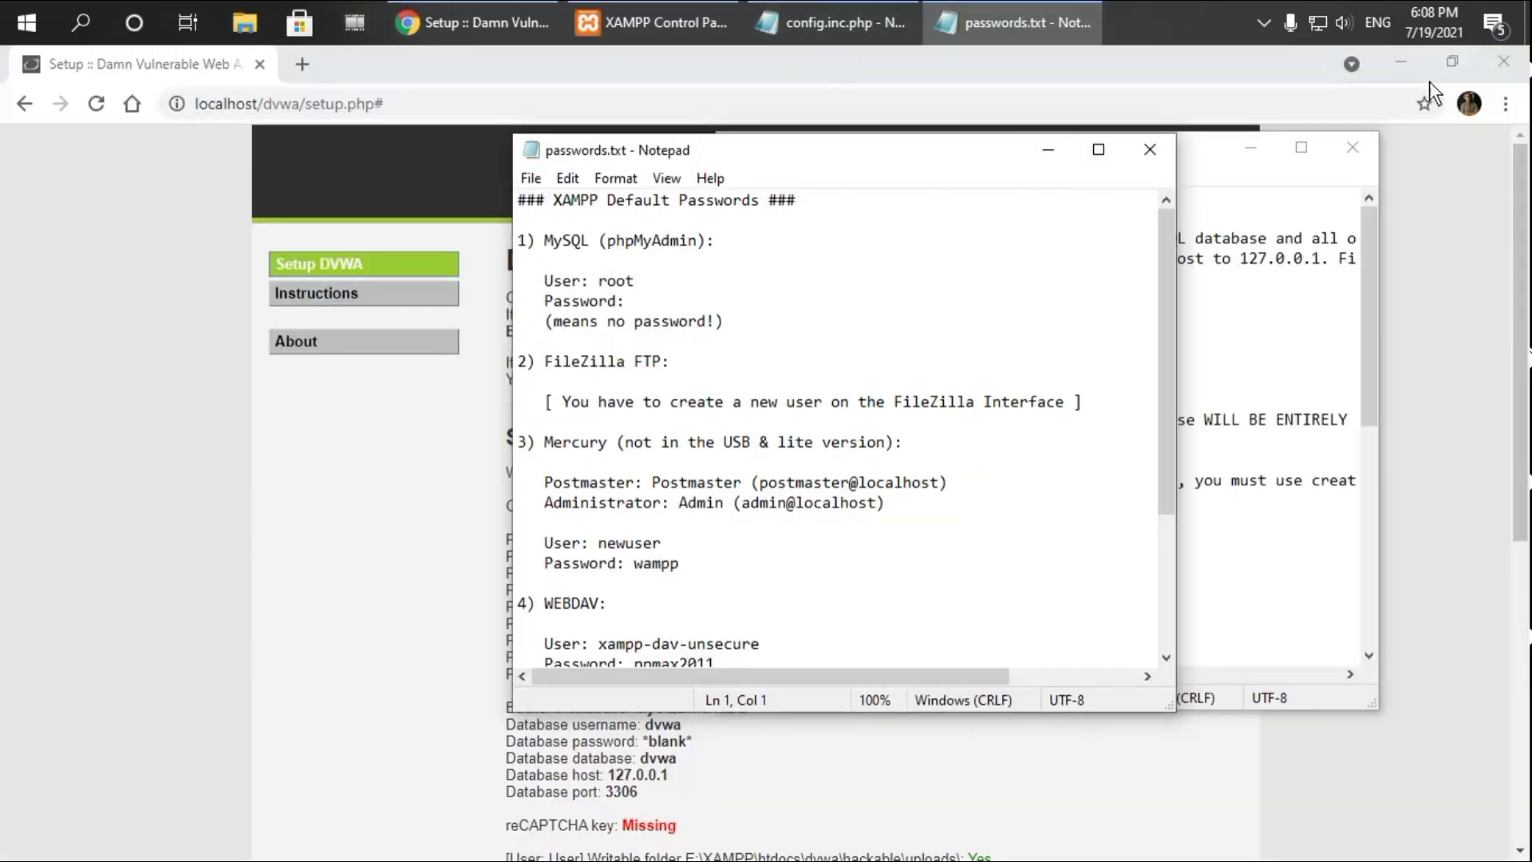
pyautogui.click(1415, 57)
pyautogui.click(1417, 59)
pyautogui.moveTo(835, 153); pyautogui.dragTo(1019, 236)
pyautogui.moveTo(528, 252); pyautogui.dragTo(54, 710)
pyautogui.moveTo(909, 154); pyautogui.dragTo(1156, 176)
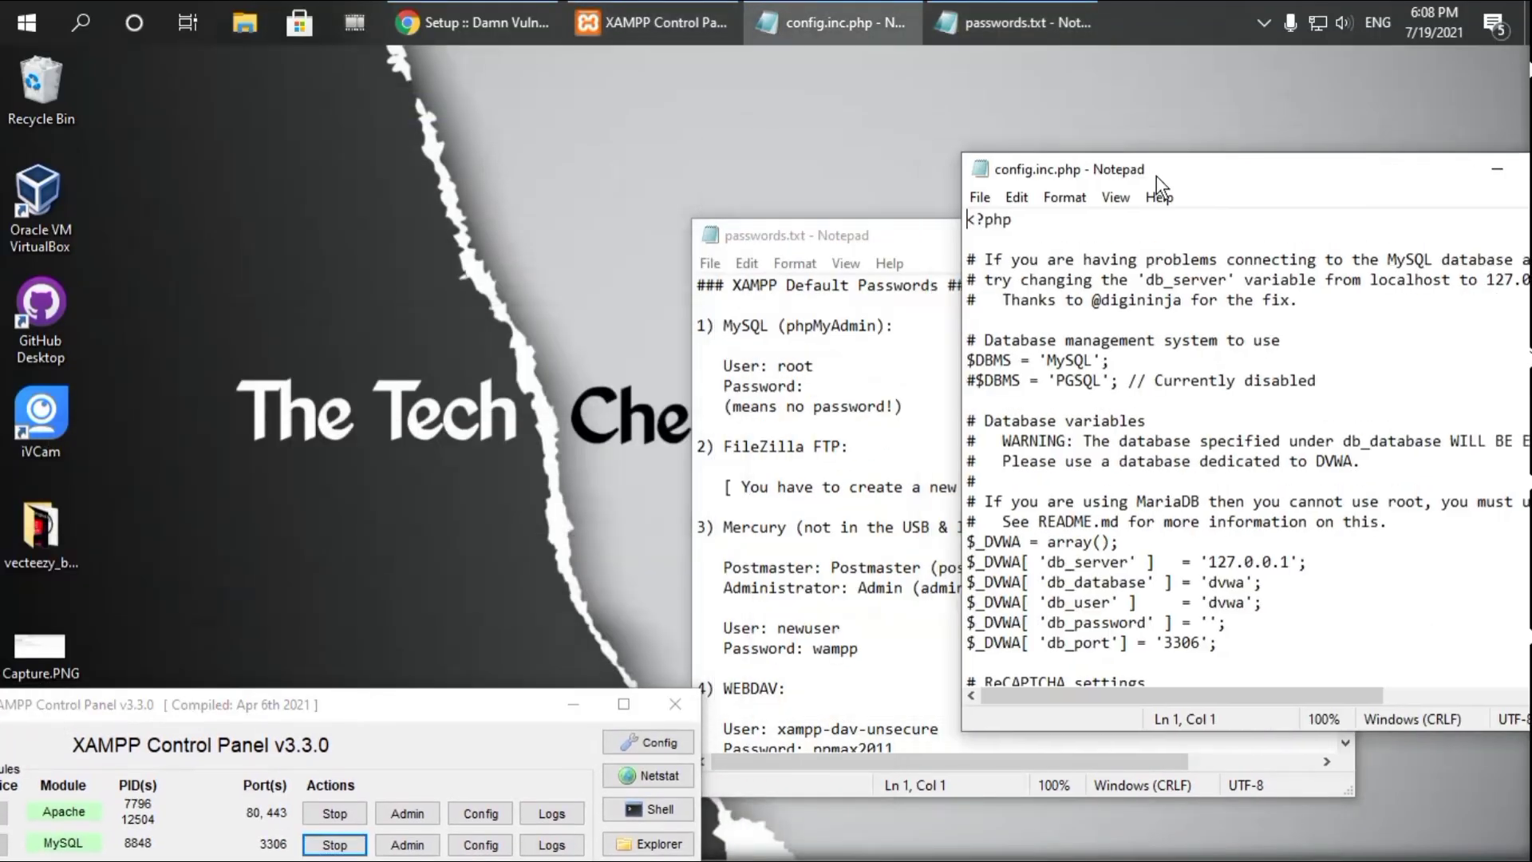
pyautogui.moveTo(844, 245); pyautogui.dragTo(356, 113)
pyautogui.moveTo(1078, 157); pyautogui.dragTo(887, 97)
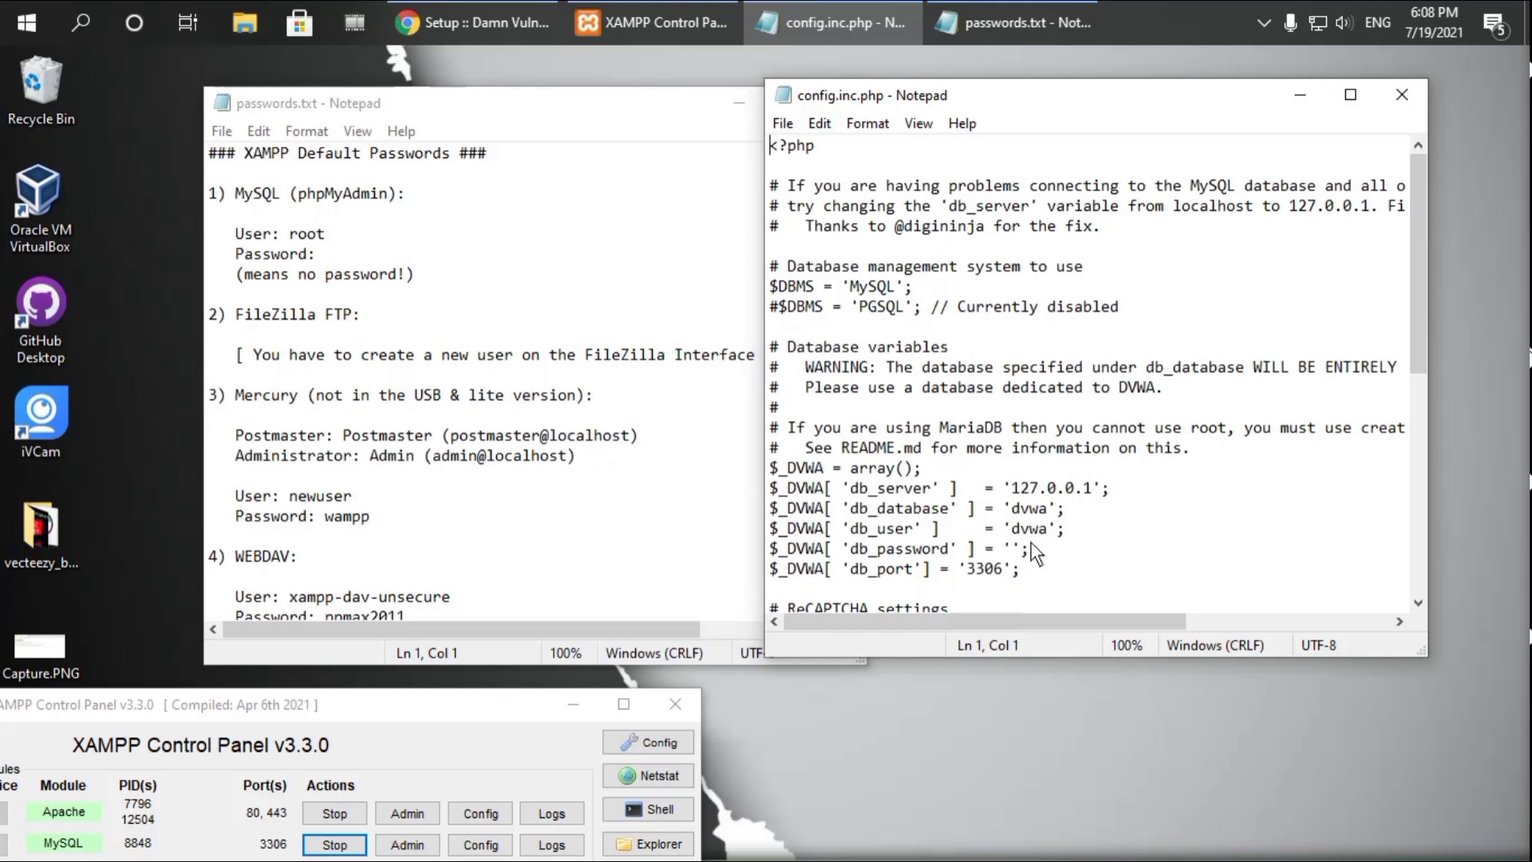
# Copy 'root' from passwords.txt and paste it over 'dvwa' on the db_user line
pyautogui.moveTo(326, 236); pyautogui.dragTo(290, 235)
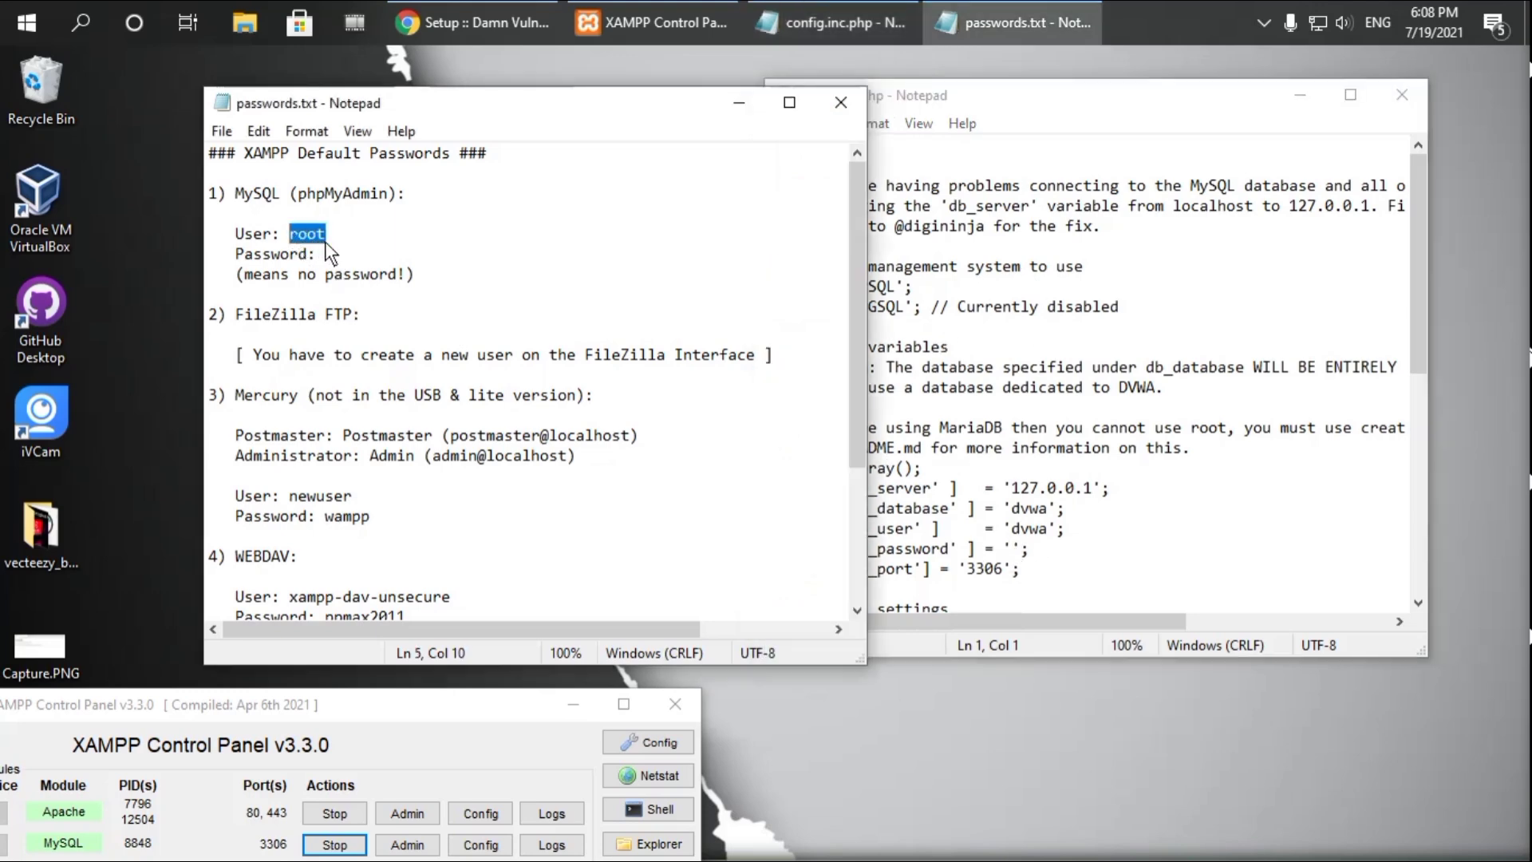
pyautogui.moveTo(635, 103); pyautogui.dragTo(520, 98)
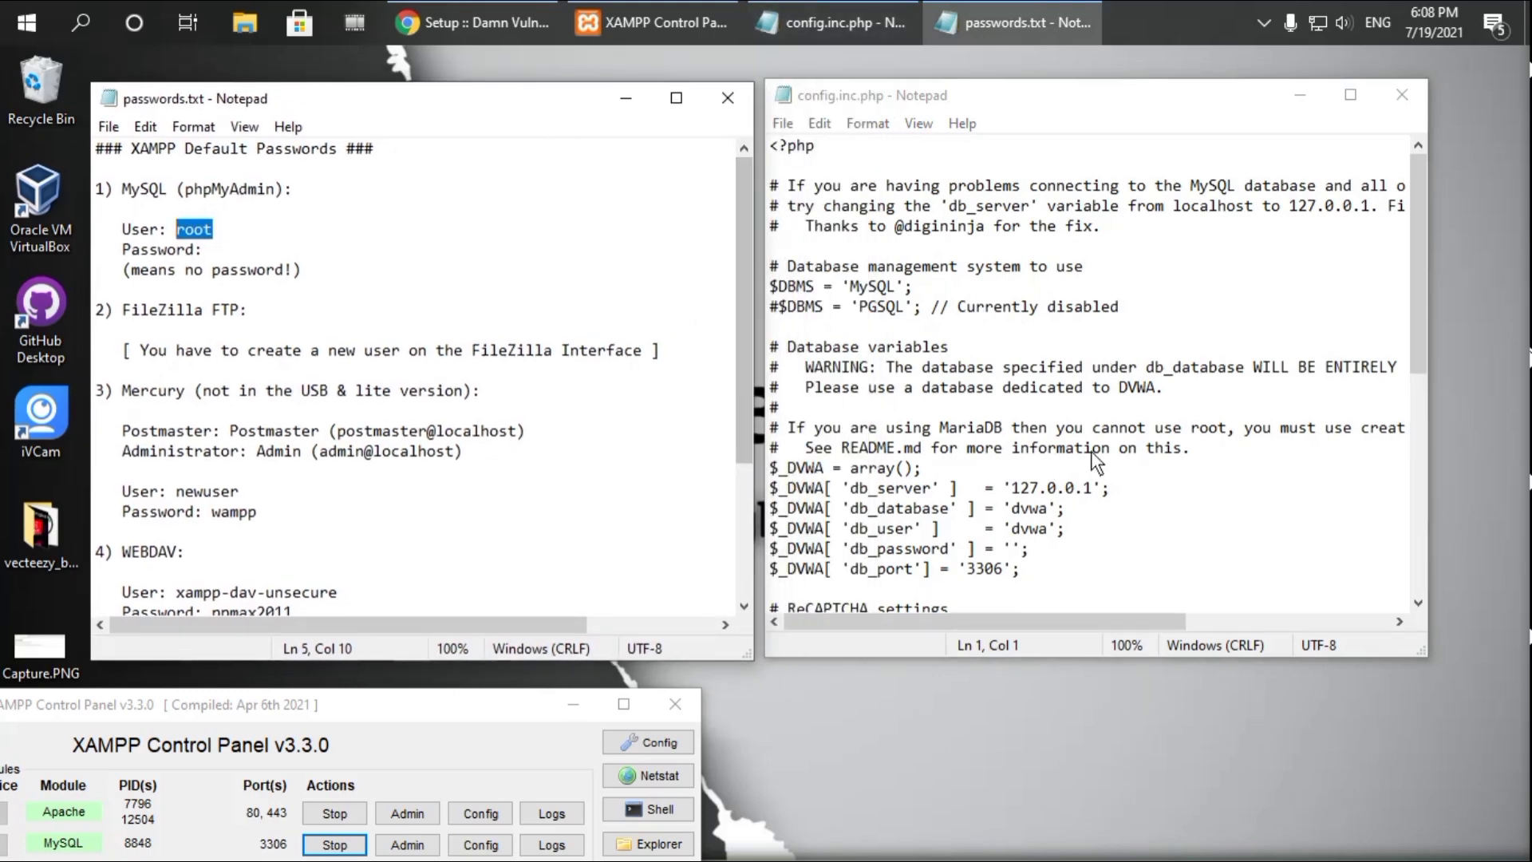
pyautogui.click(1048, 528)
pyautogui.moveTo(1047, 528); pyautogui.dragTo(1012, 532)
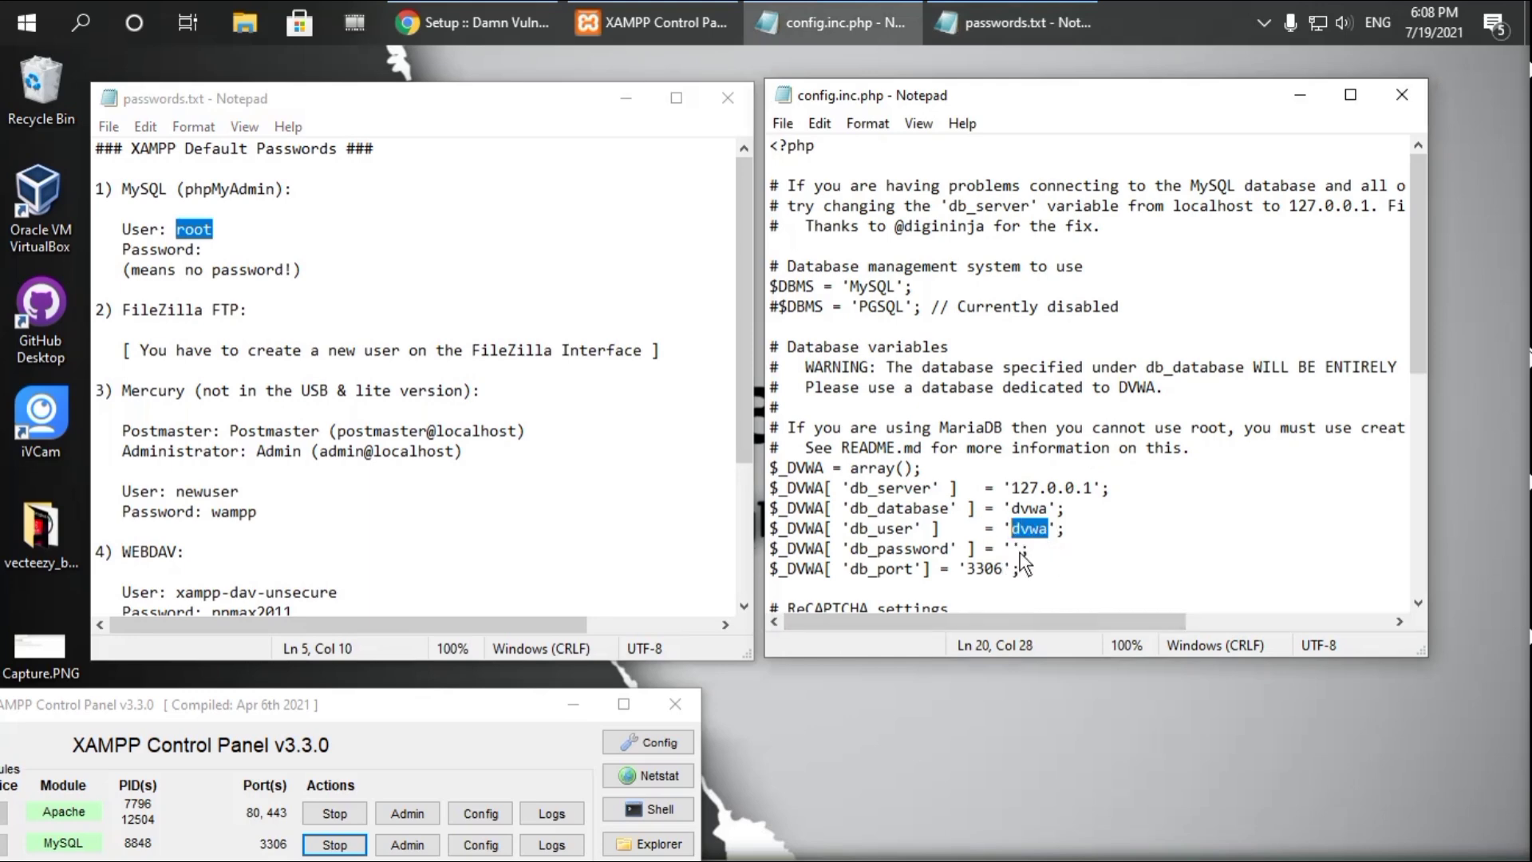
pyautogui.press('Down')
pyautogui.click(209, 248)
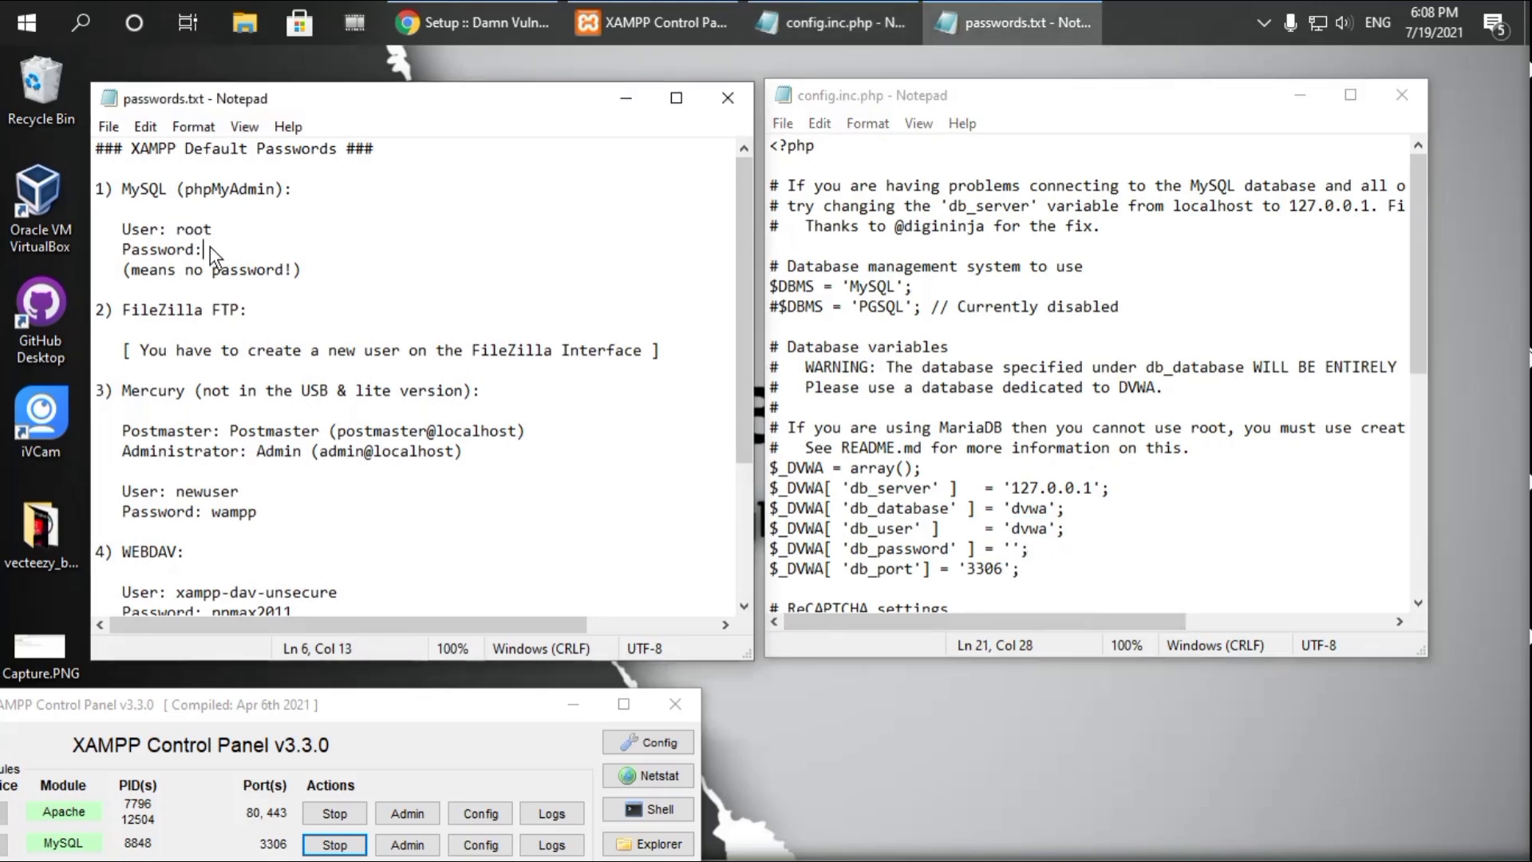
pyautogui.moveTo(219, 226); pyautogui.dragTo(177, 227)
pyautogui.rightClick(186, 230)
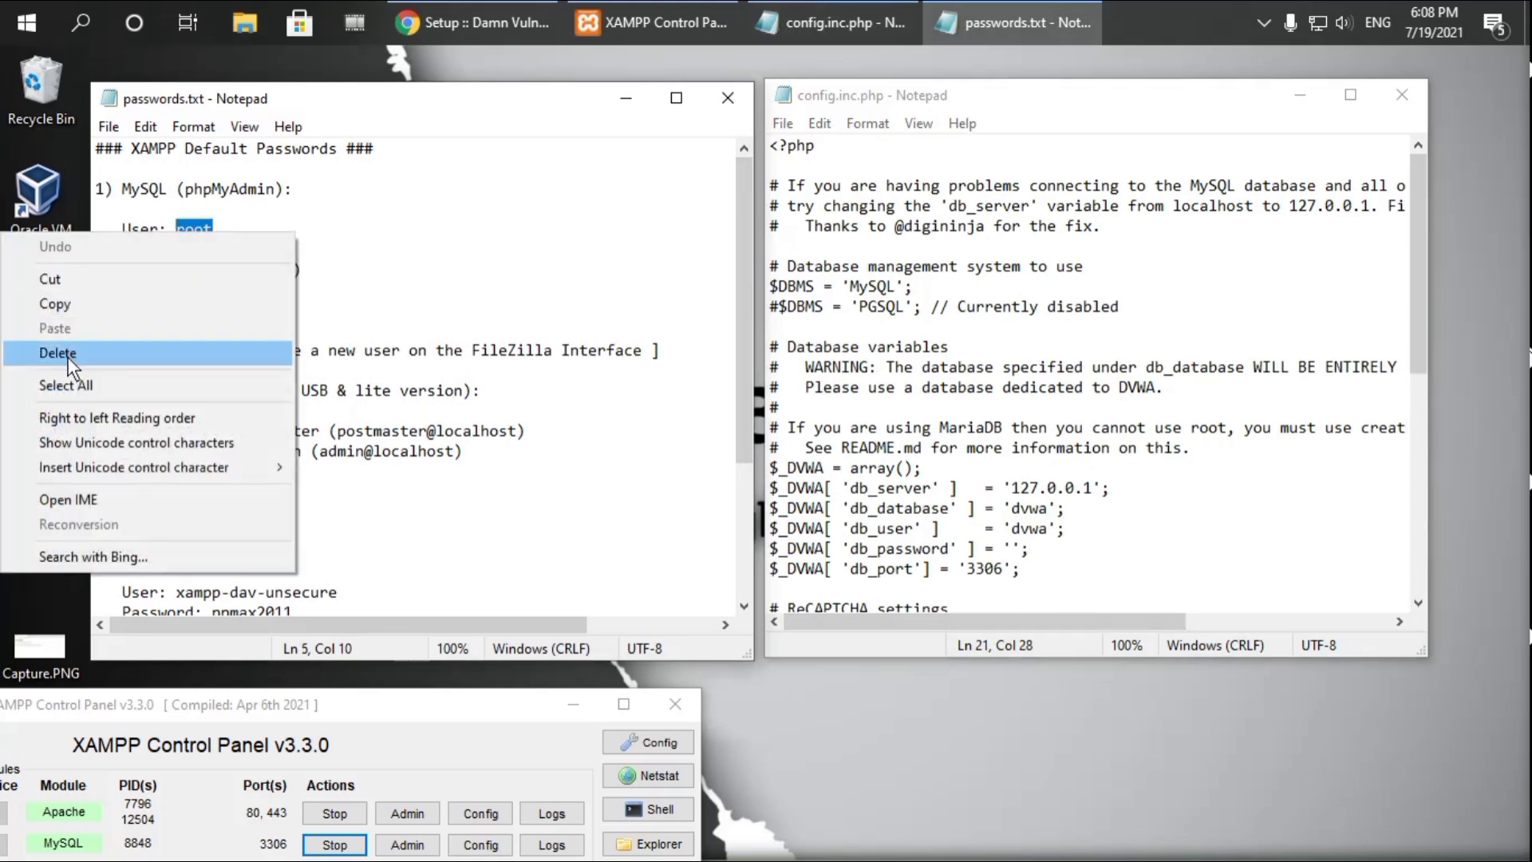
pyautogui.click(75, 303)
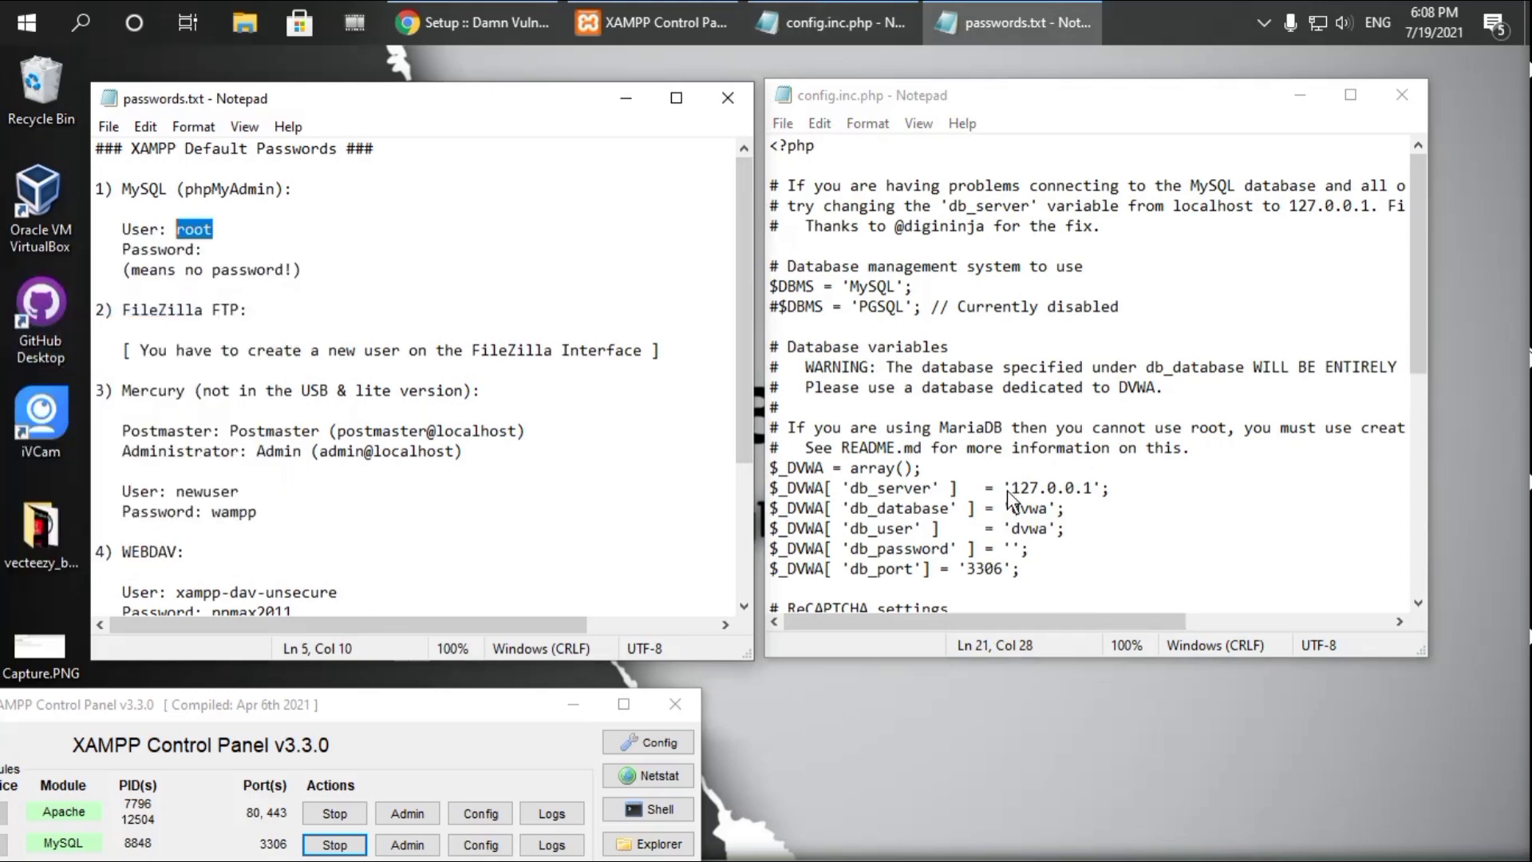
pyautogui.moveTo(1046, 528); pyautogui.dragTo(1006, 529)
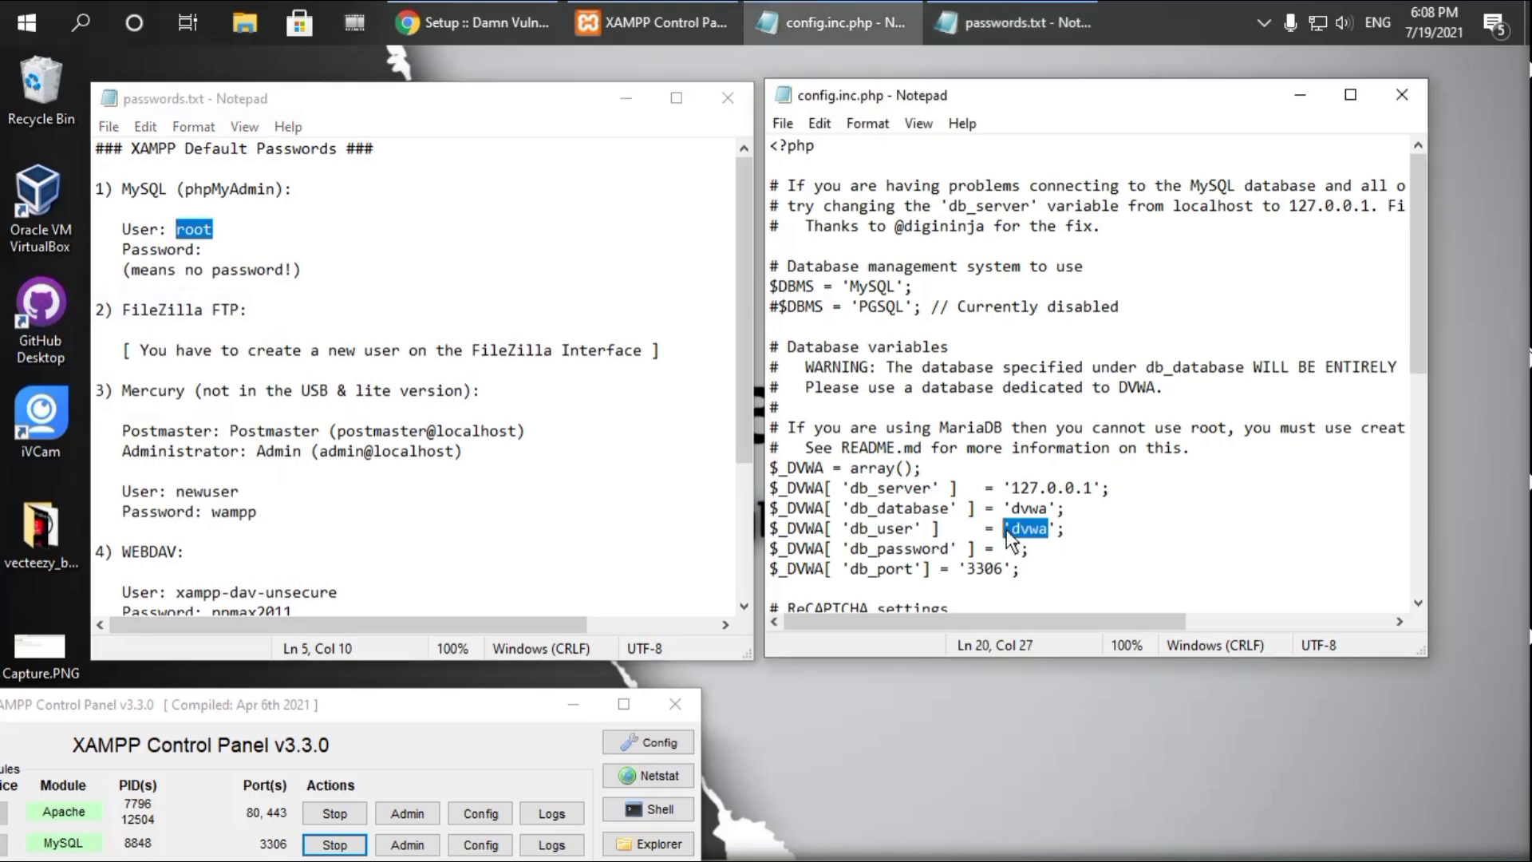
pyautogui.rightClick(1035, 530)
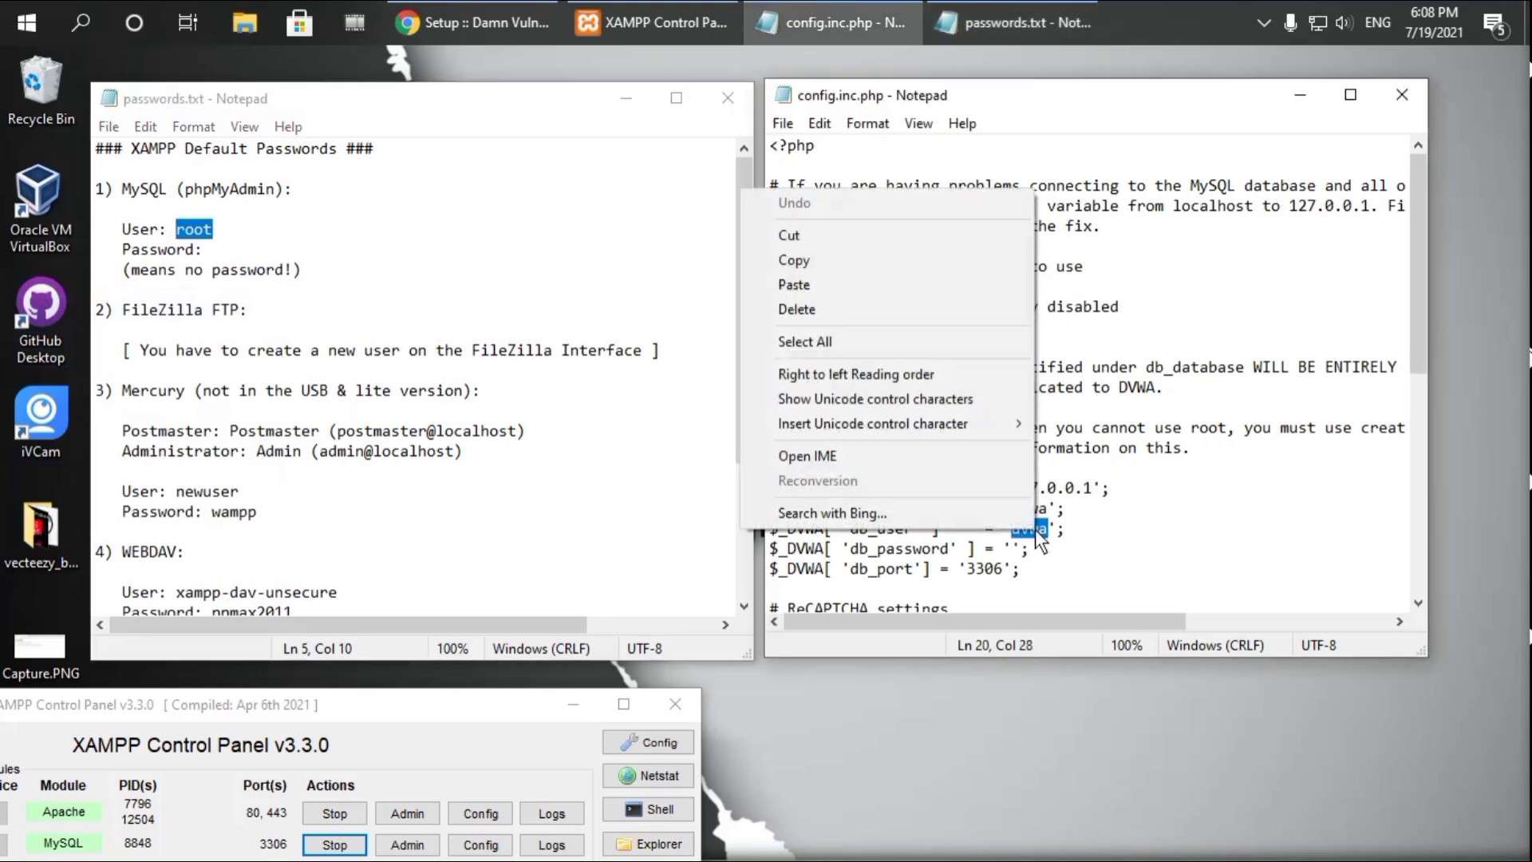
pyautogui.click(794, 286)
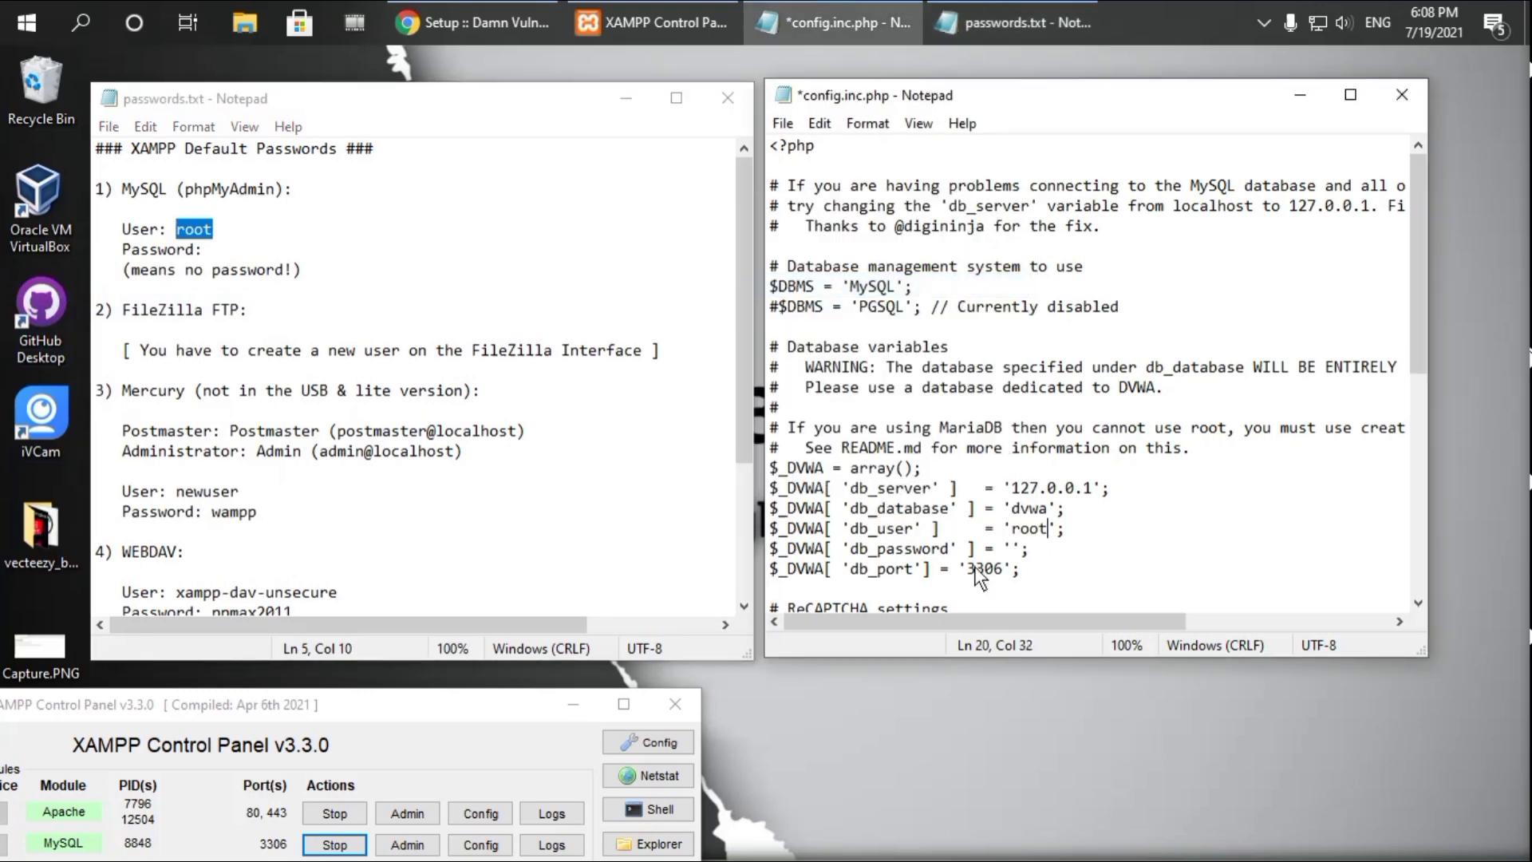
# Save config.inc.php and close both Notepad windows
pyautogui.click(1098, 547)
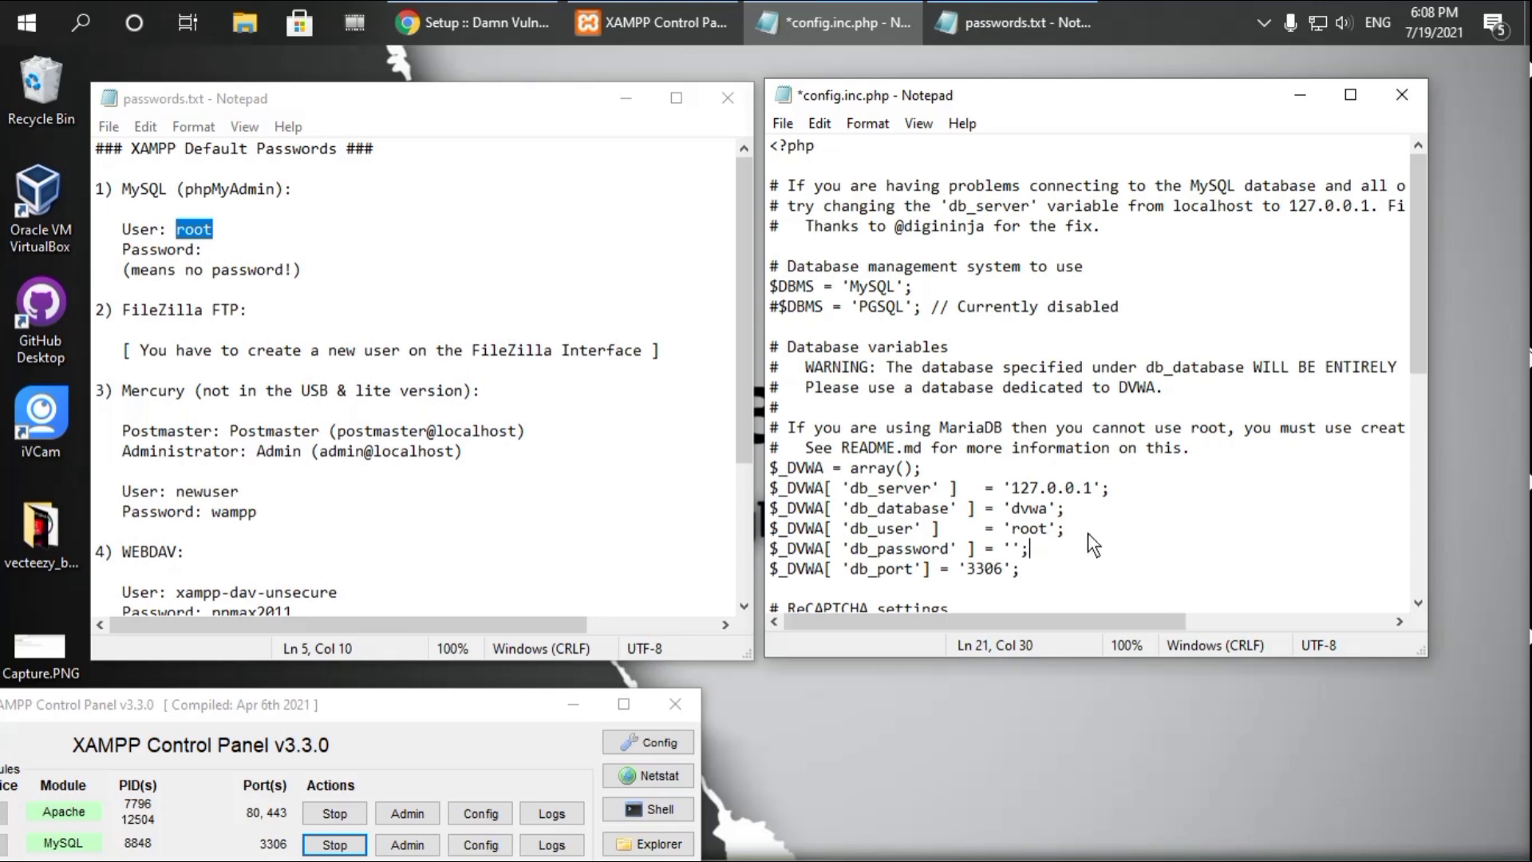
pyautogui.click(782, 124)
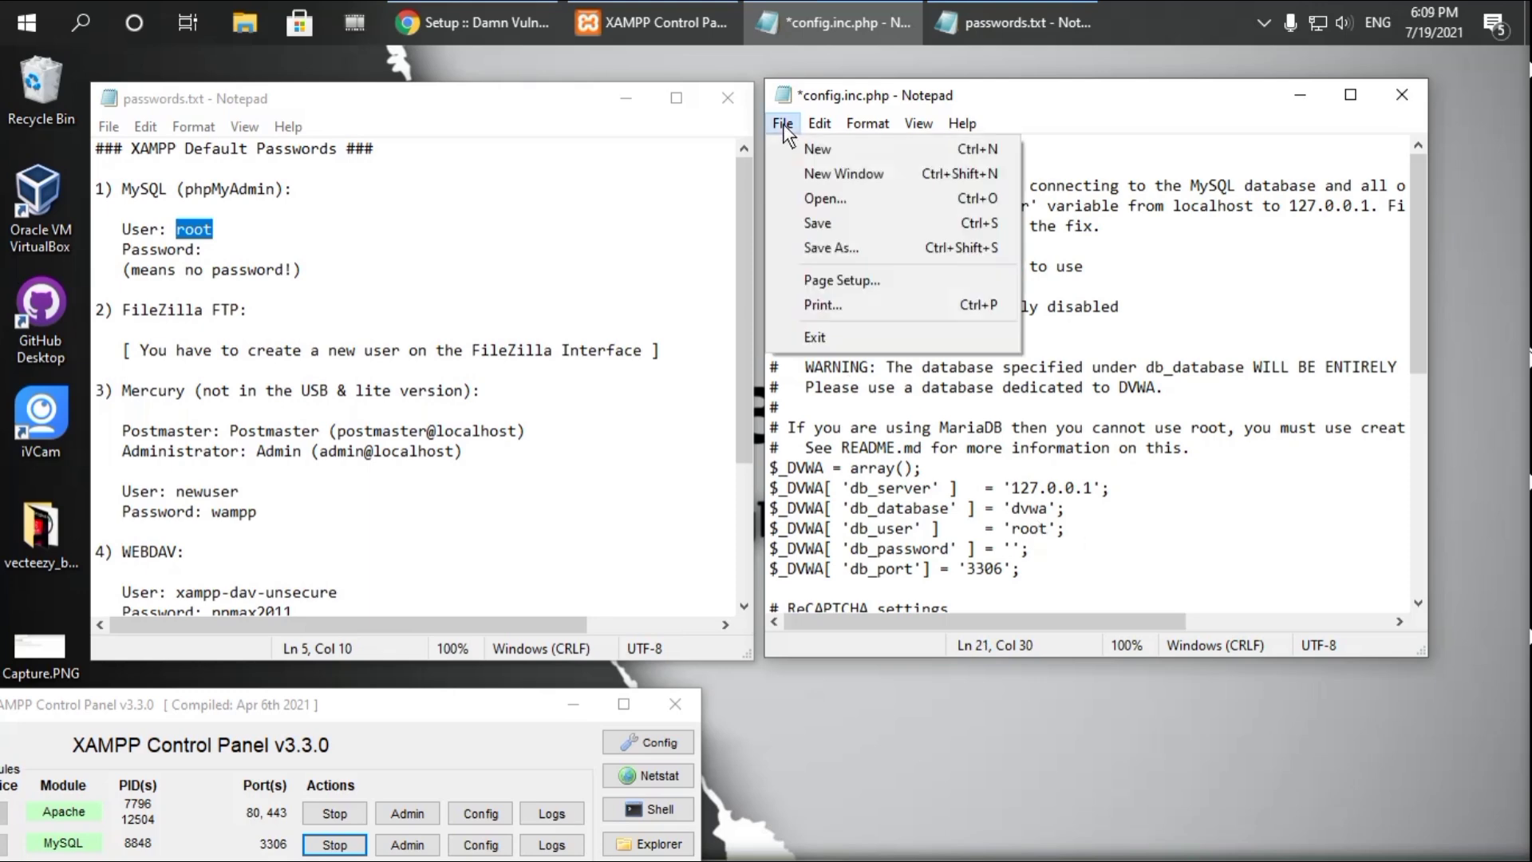
pyautogui.click(827, 224)
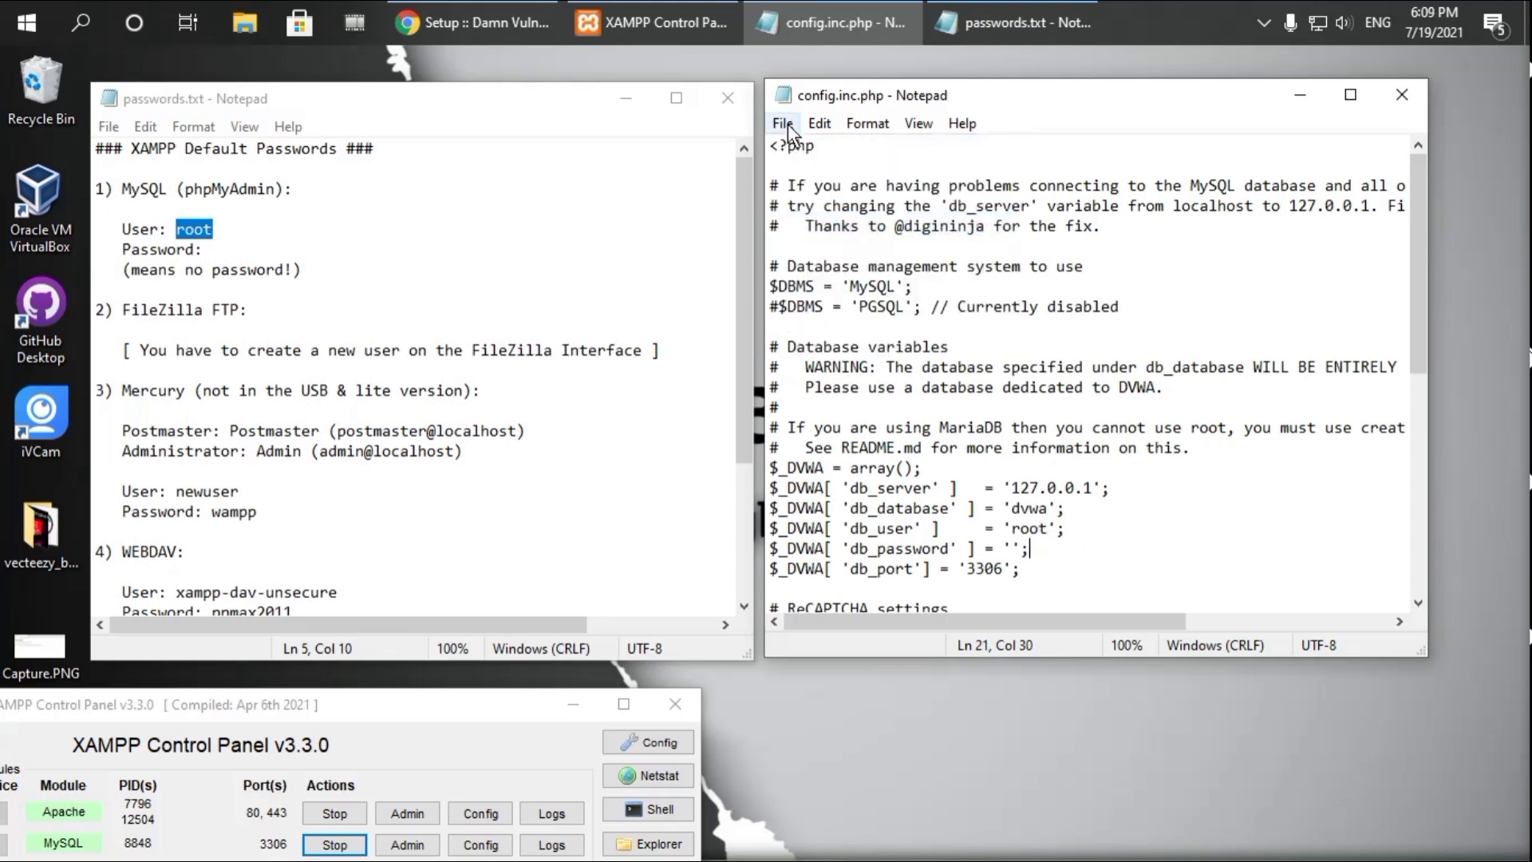
pyautogui.click(783, 123)
pyautogui.click(814, 224)
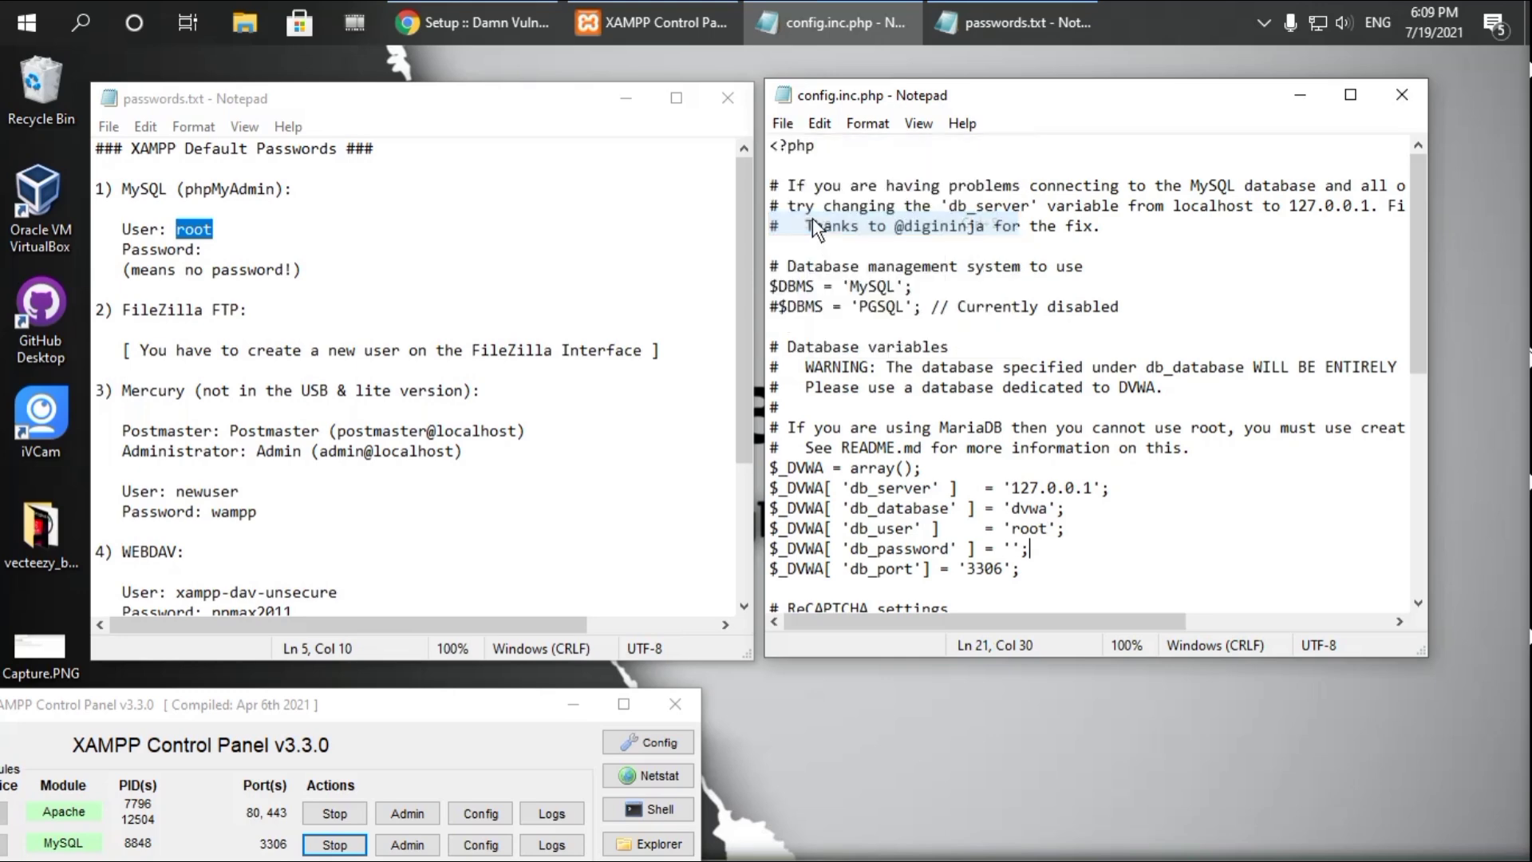
pyautogui.click(729, 99)
pyautogui.click(1400, 97)
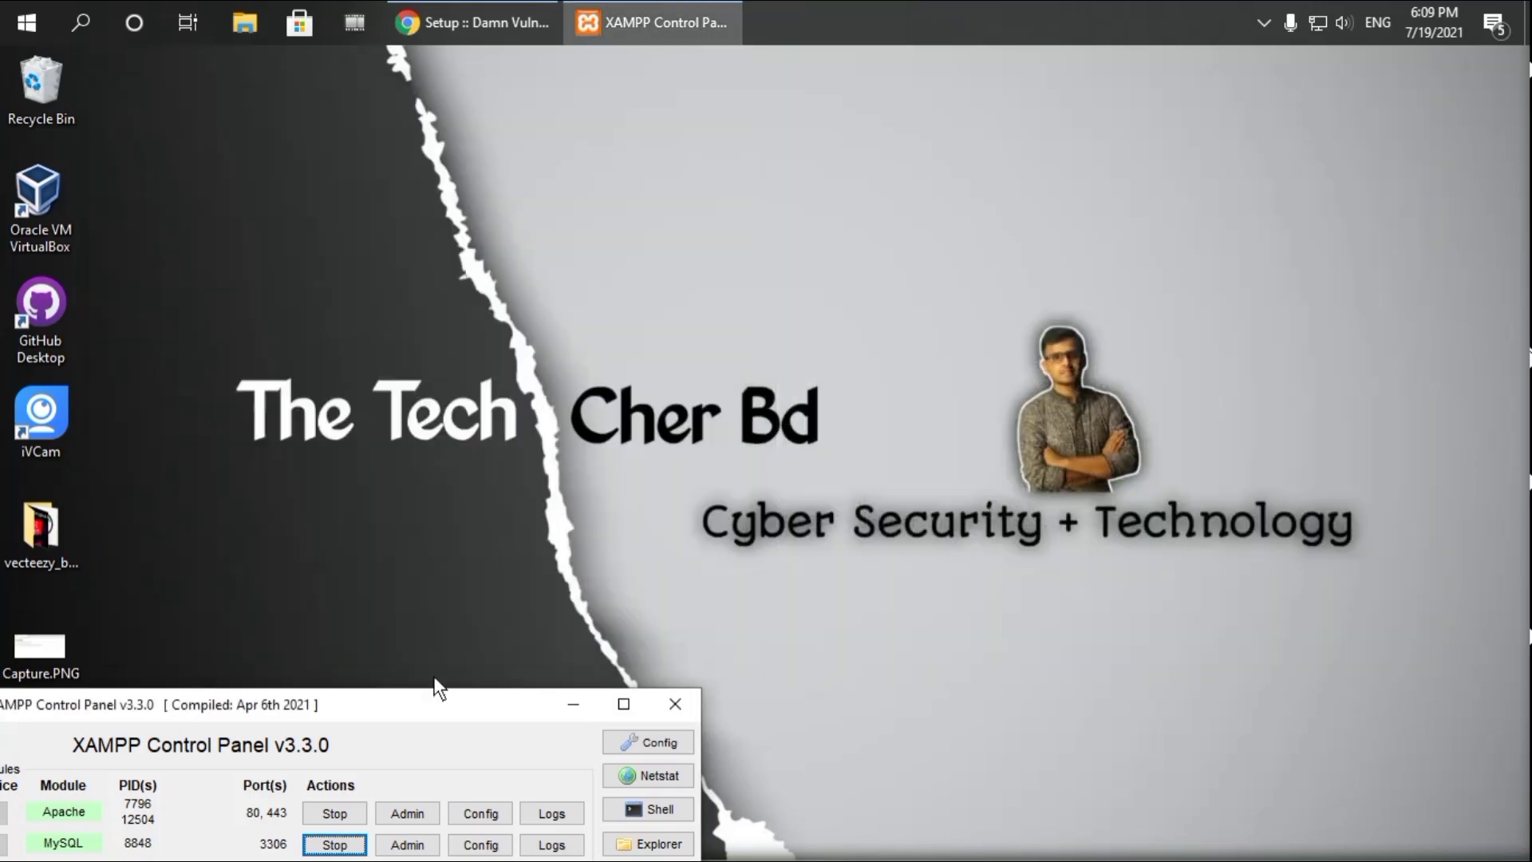
# Rerun Create / Reset Database in DVWA and check the 'Setup successful!' messages
pyautogui.moveTo(429, 703); pyautogui.dragTo(1046, 246)
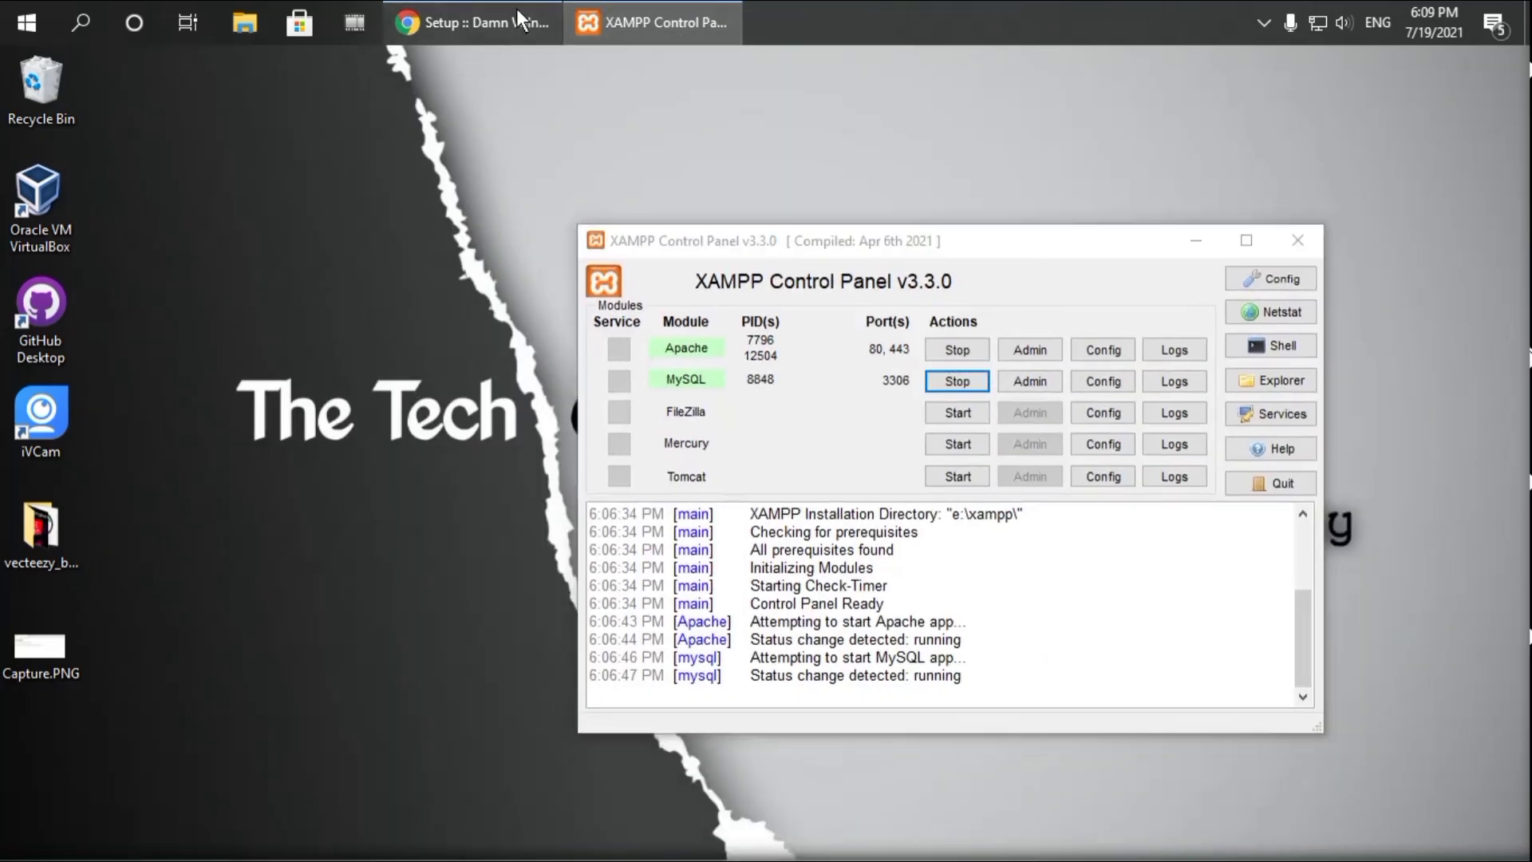
pyautogui.click(515, 25)
pyautogui.scroll(-7, 859, 500)
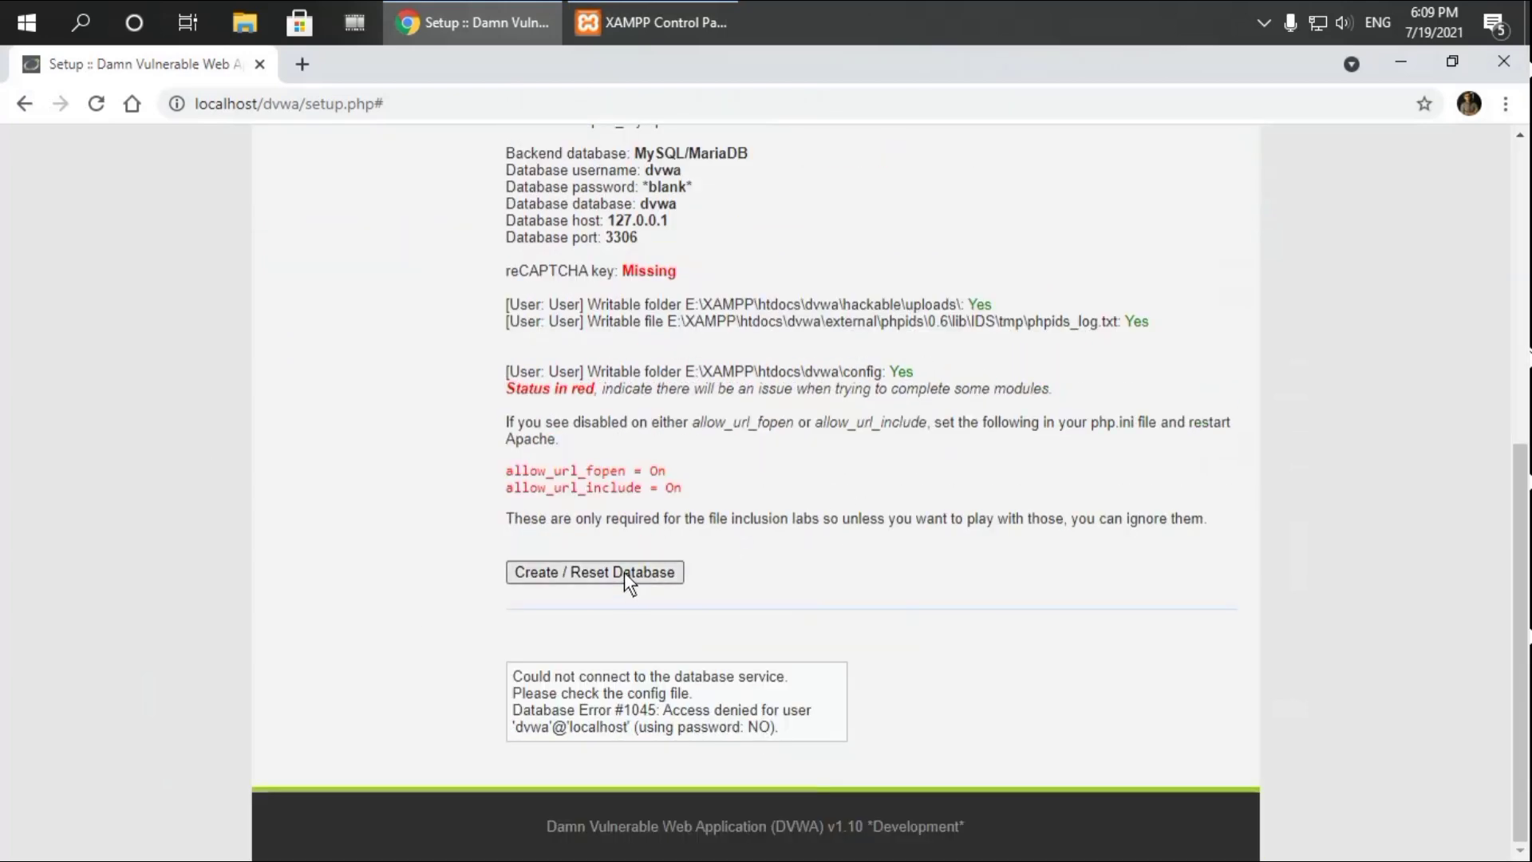
pyautogui.click(624, 571)
pyautogui.scroll(-10, 626, 581)
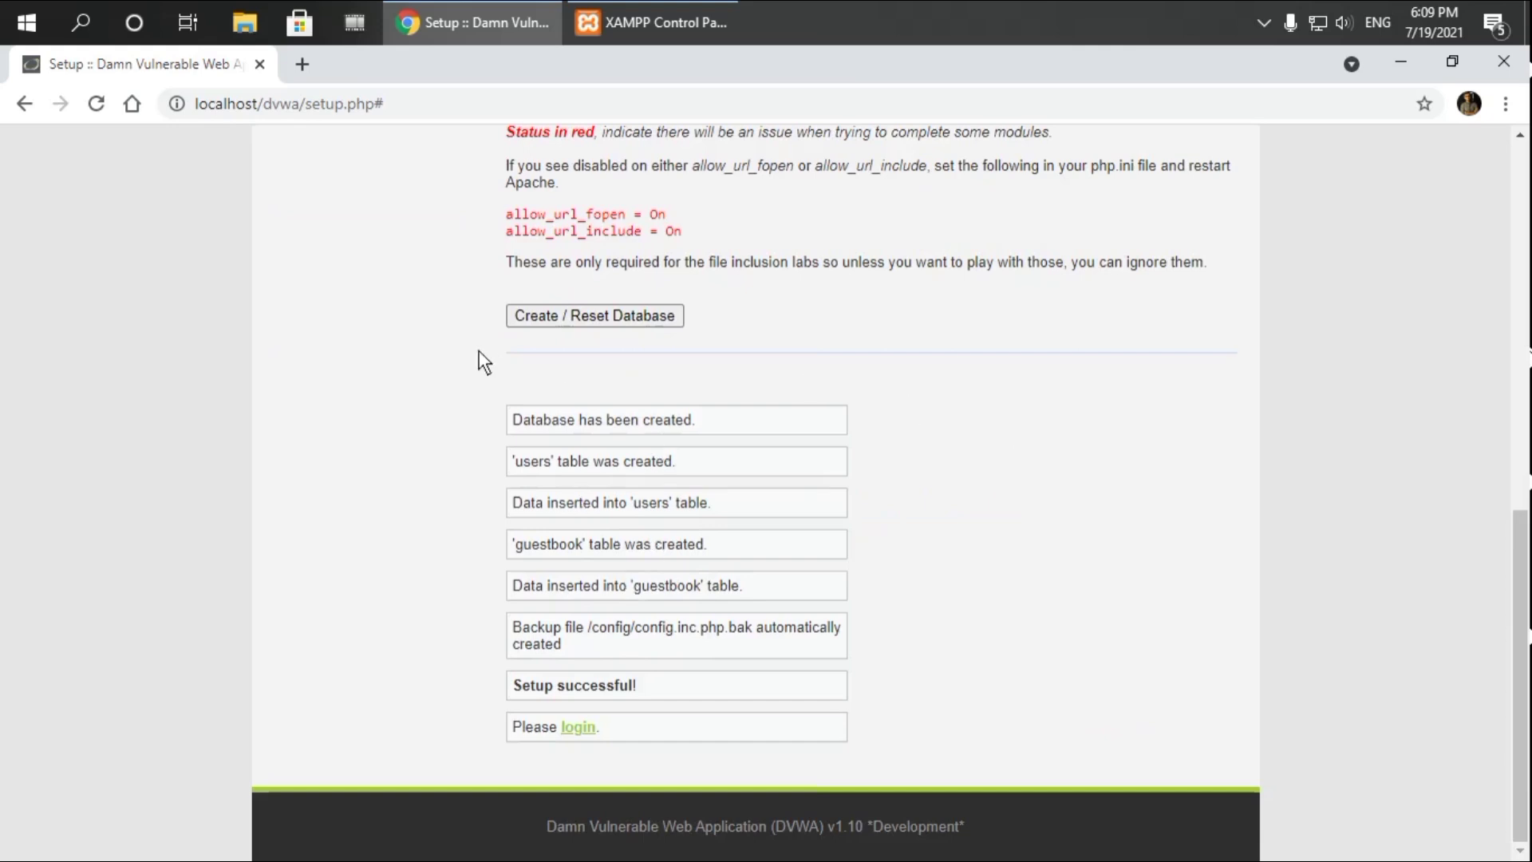
pyautogui.moveTo(479, 351); pyautogui.dragTo(439, 394)
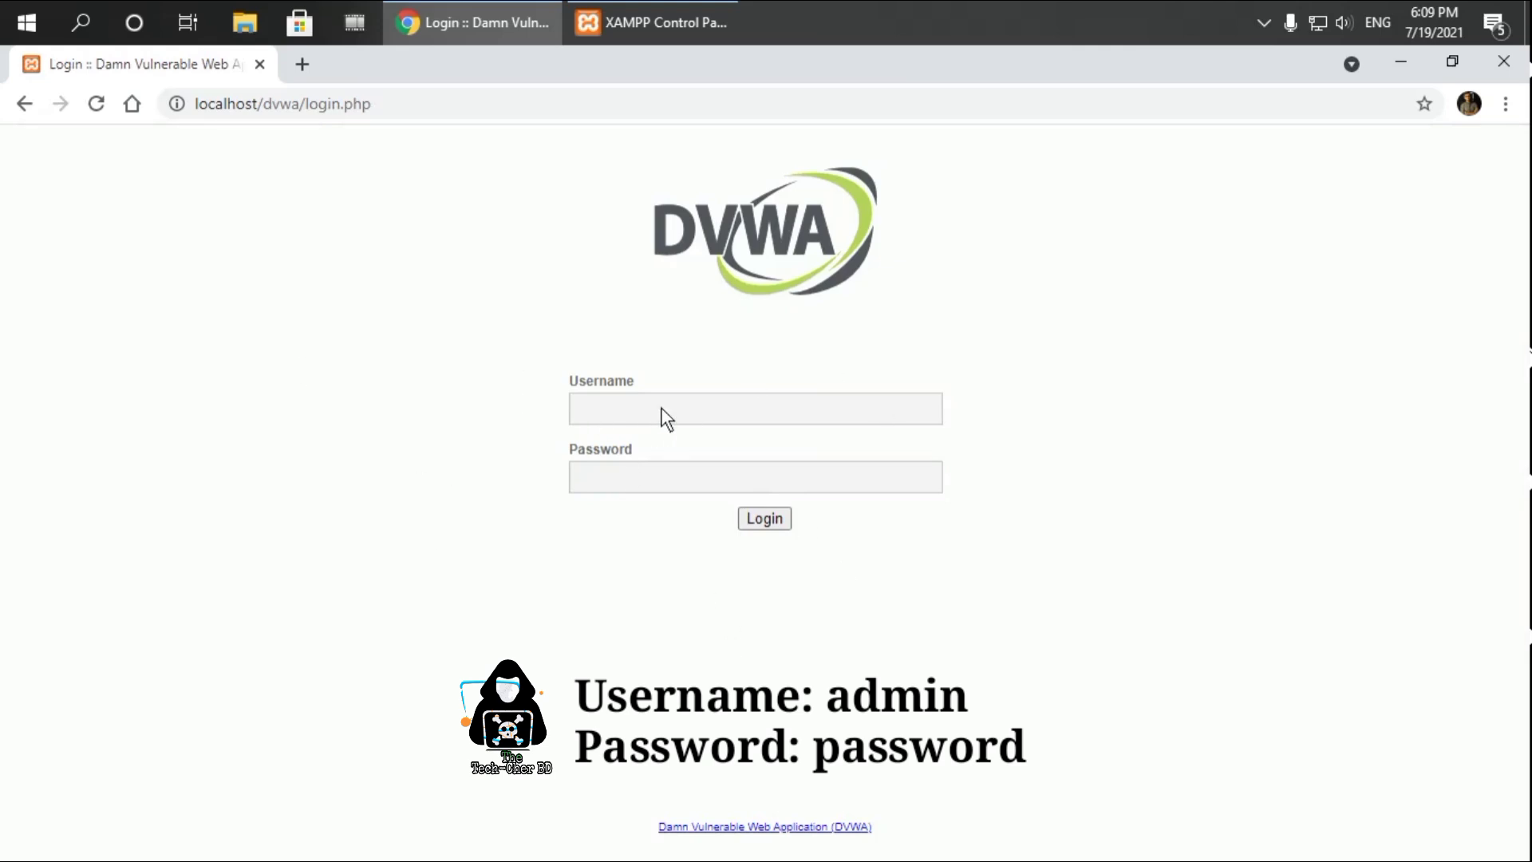
# Log in to DVWA as admin with the account password and dismiss the password breach warning
pyautogui.click(768, 410)
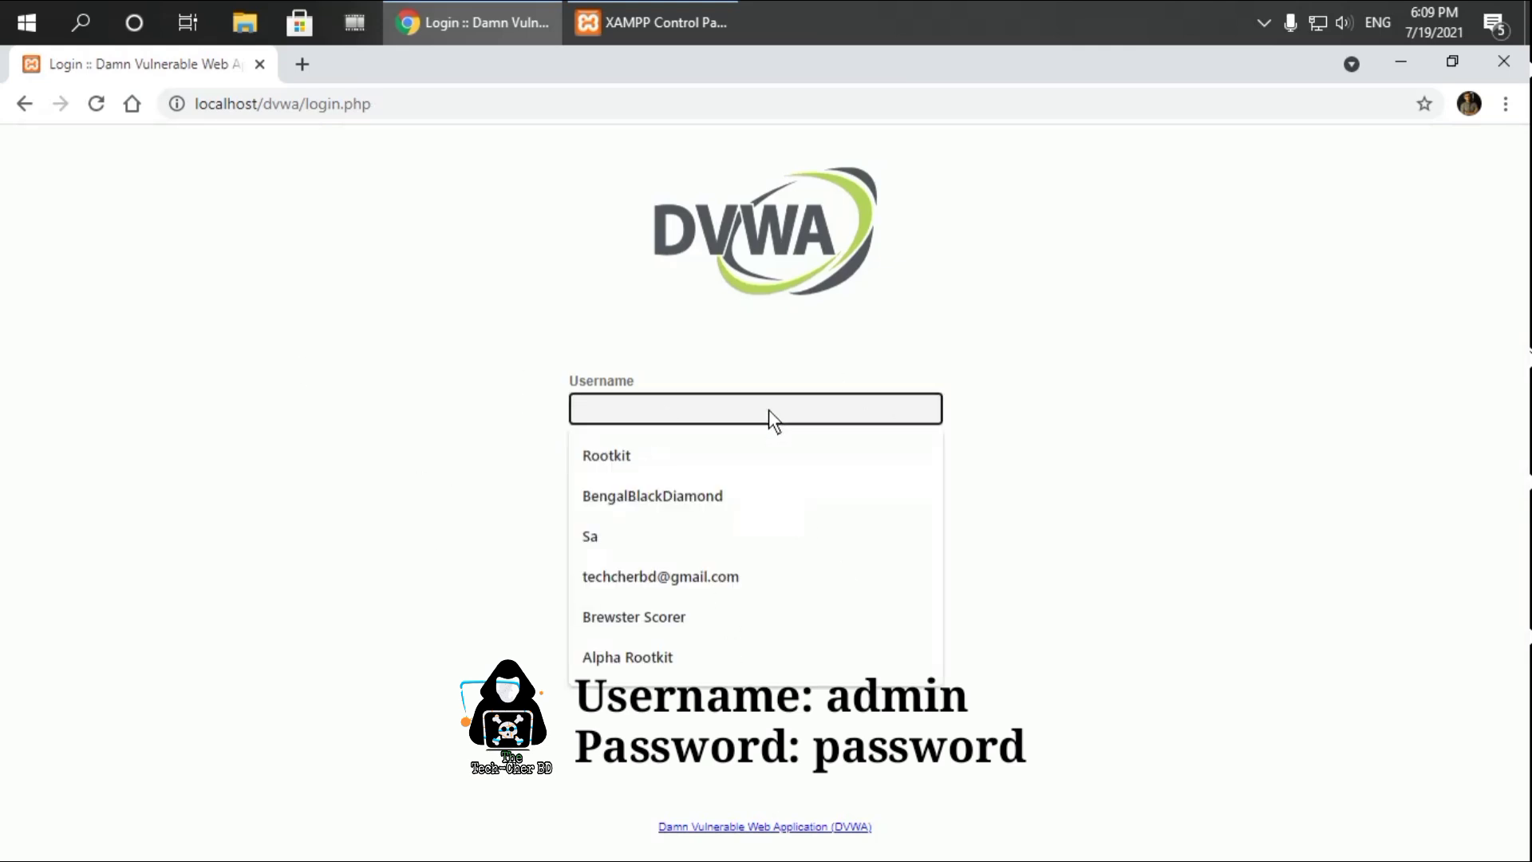
pyautogui.write('admin')
pyautogui.press('Escape')
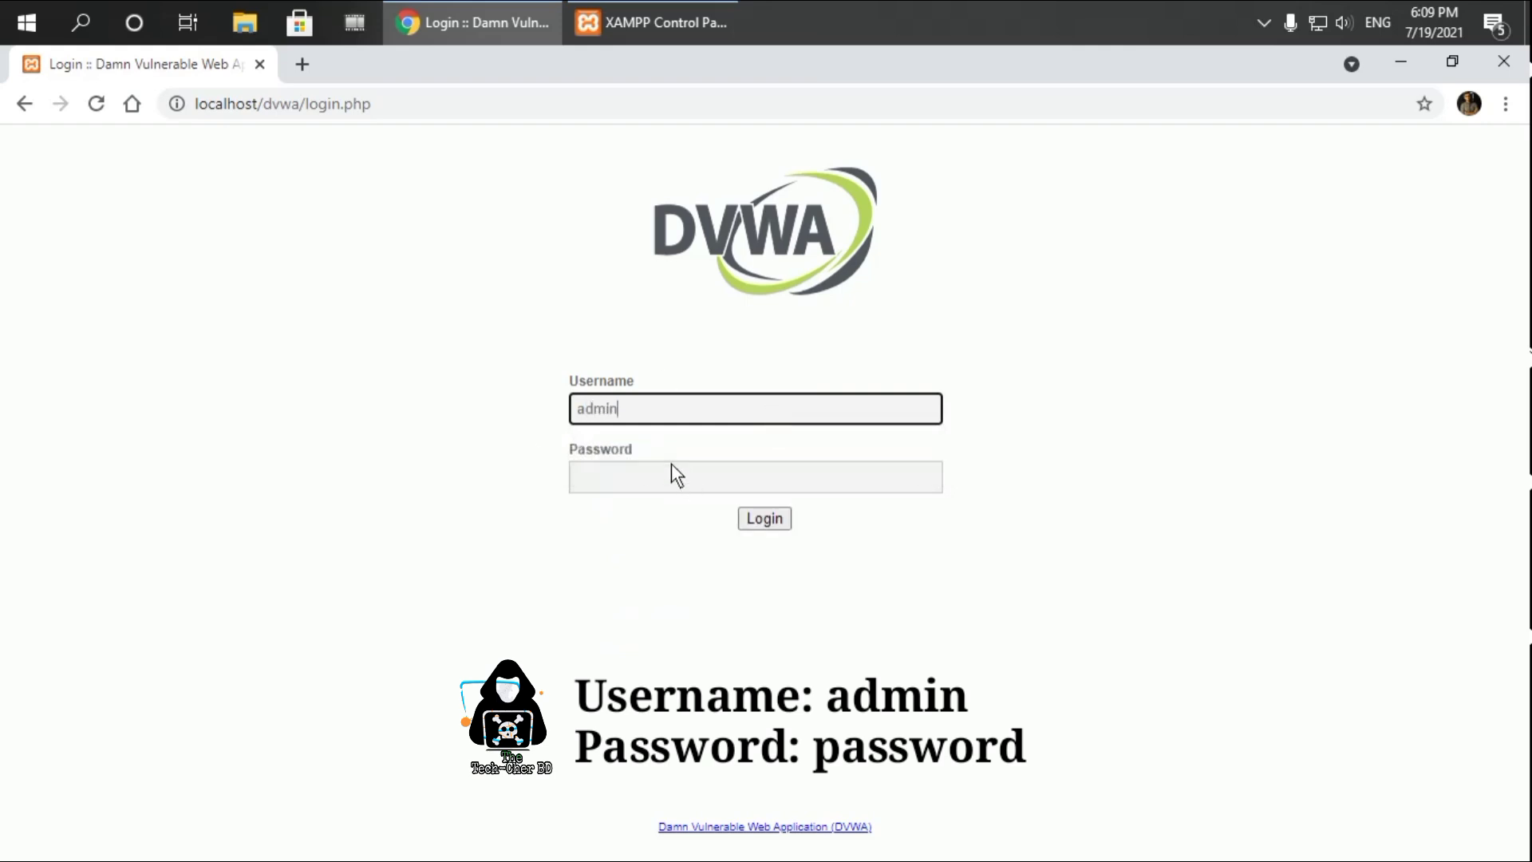
pyautogui.click(641, 475)
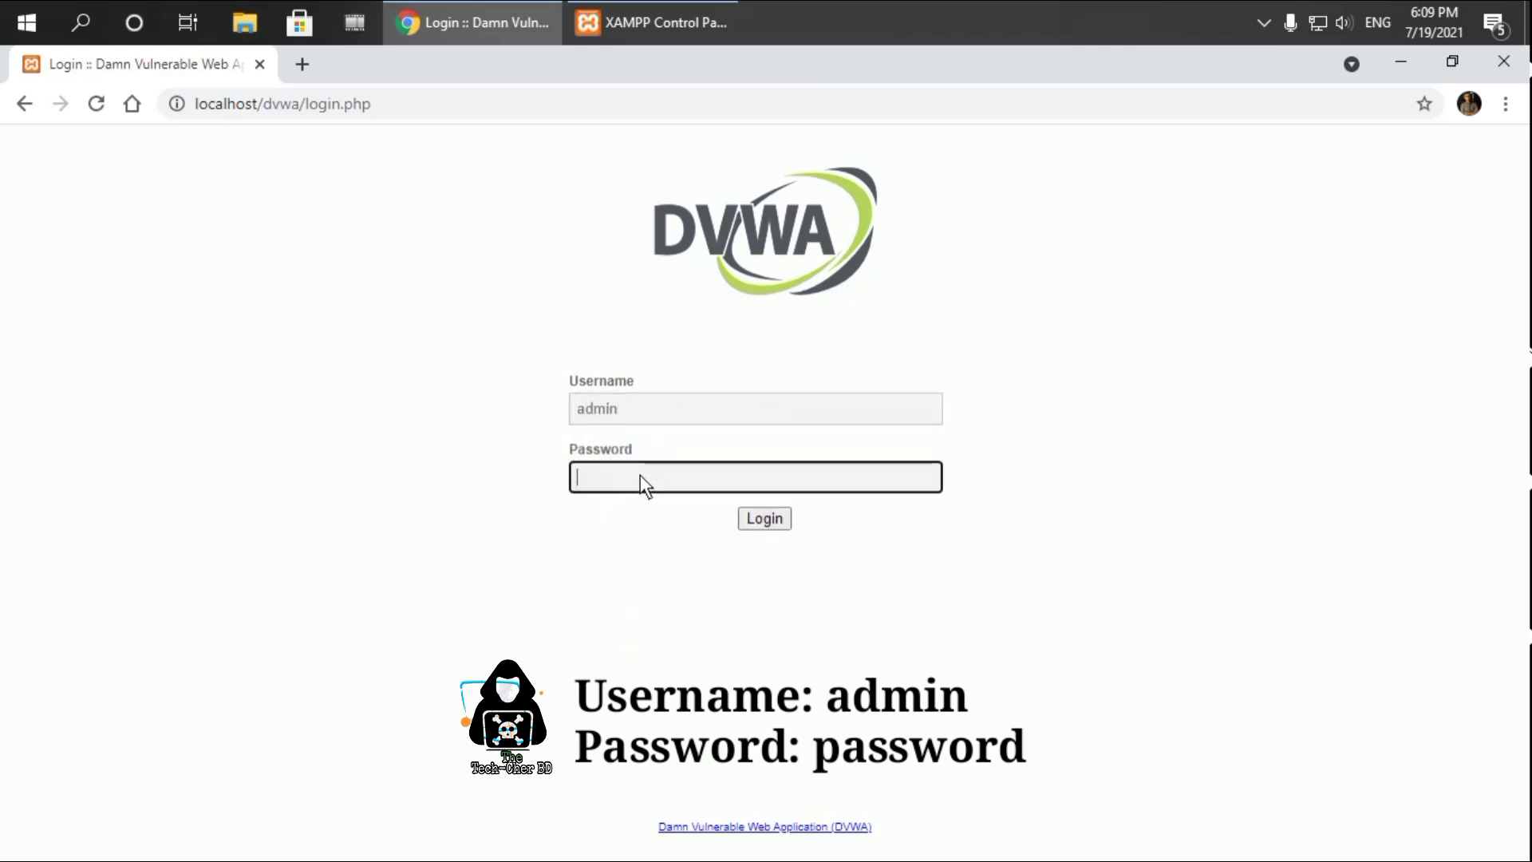
pyautogui.write('pa')
pyautogui.click(775, 523)
pyautogui.click(1302, 468)
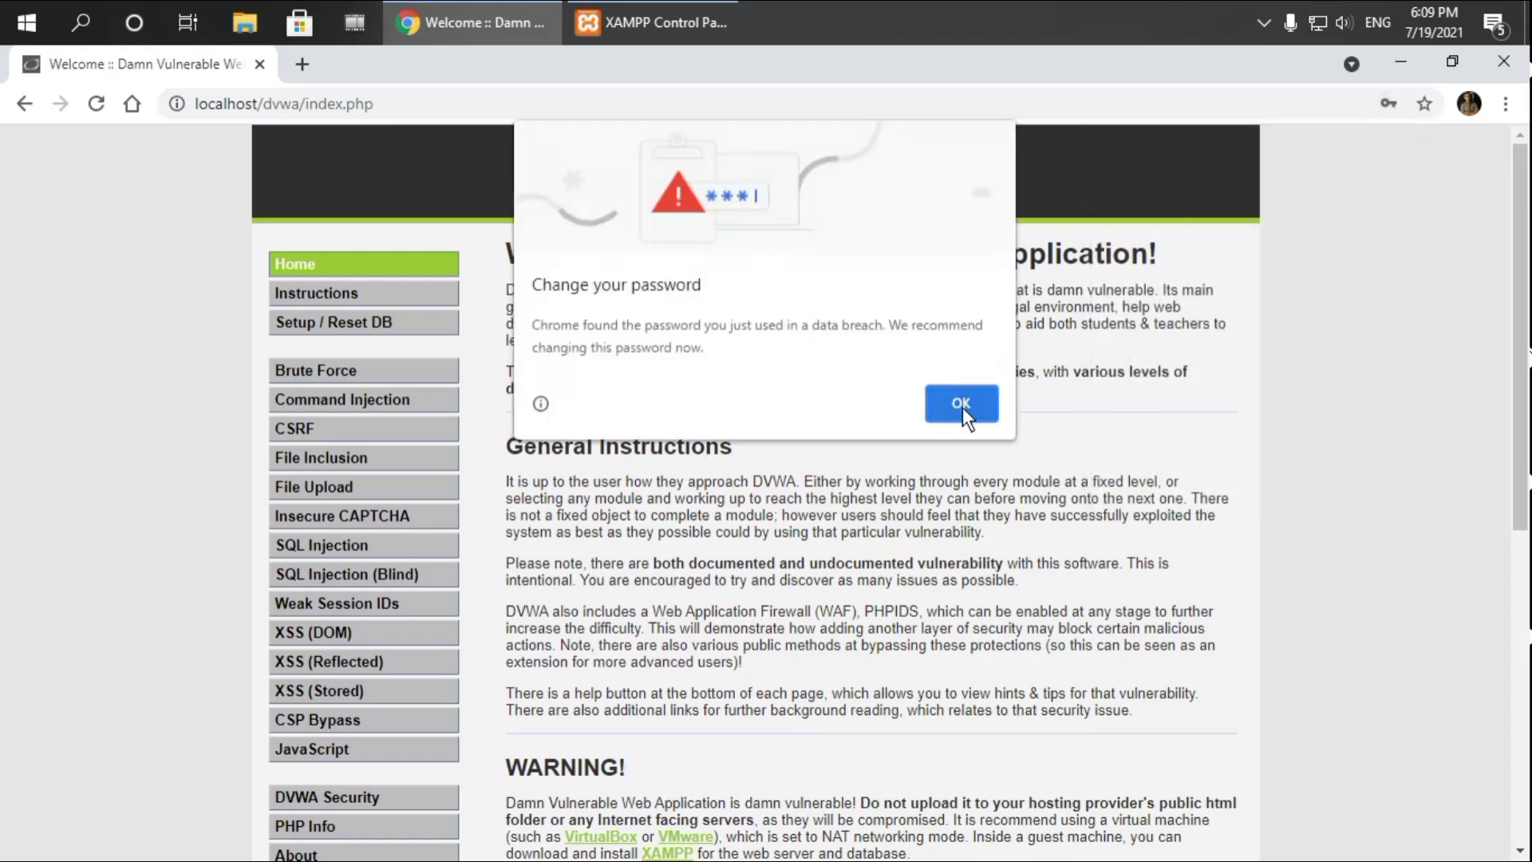
pyautogui.click(961, 403)
pyautogui.scroll(-7, 923, 403)
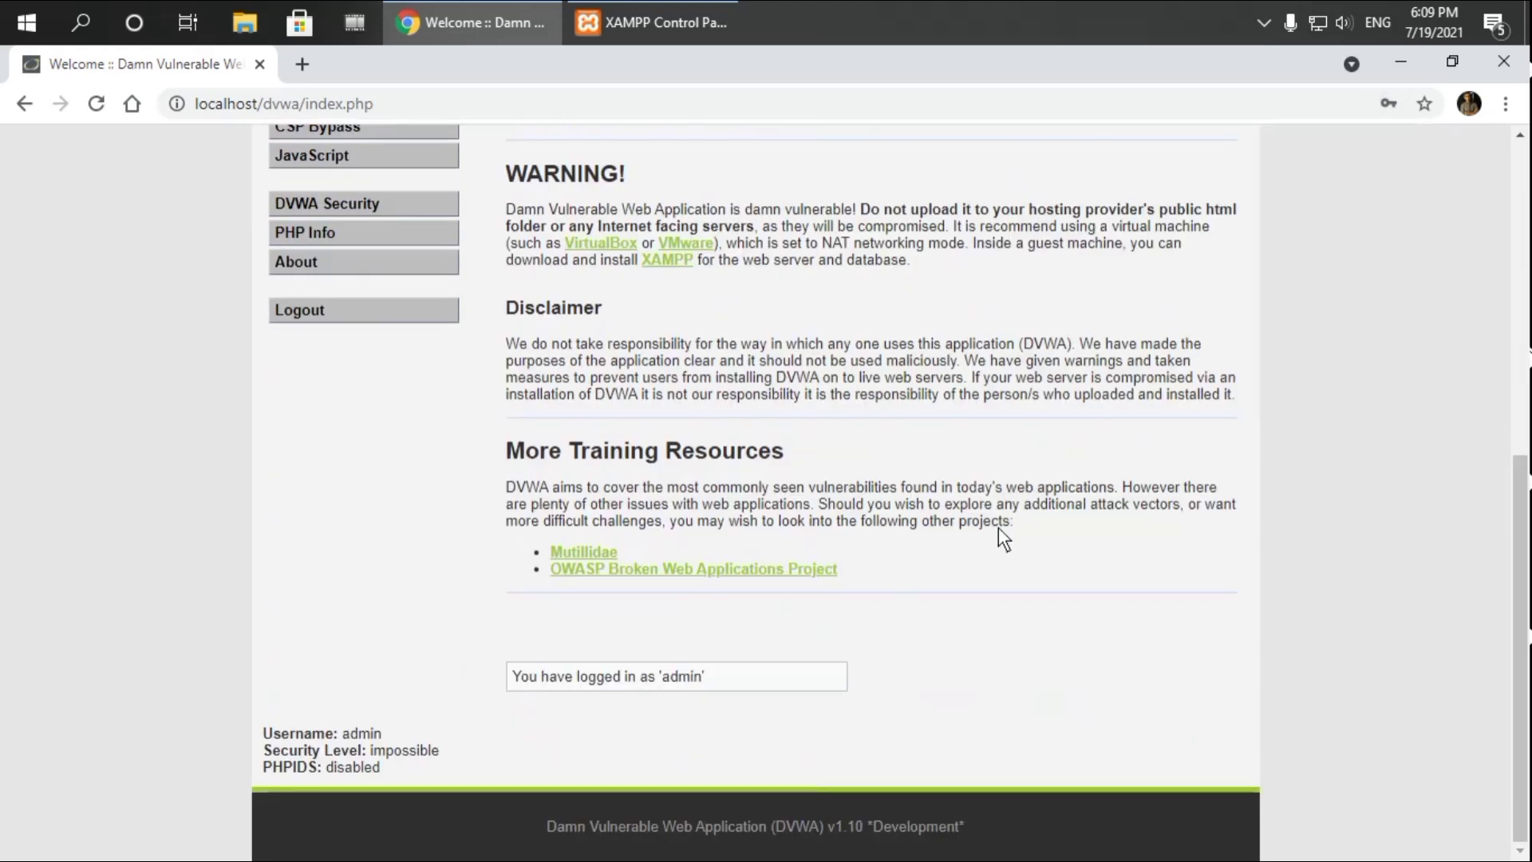
pyautogui.moveTo(730, 682); pyautogui.dragTo(505, 684)
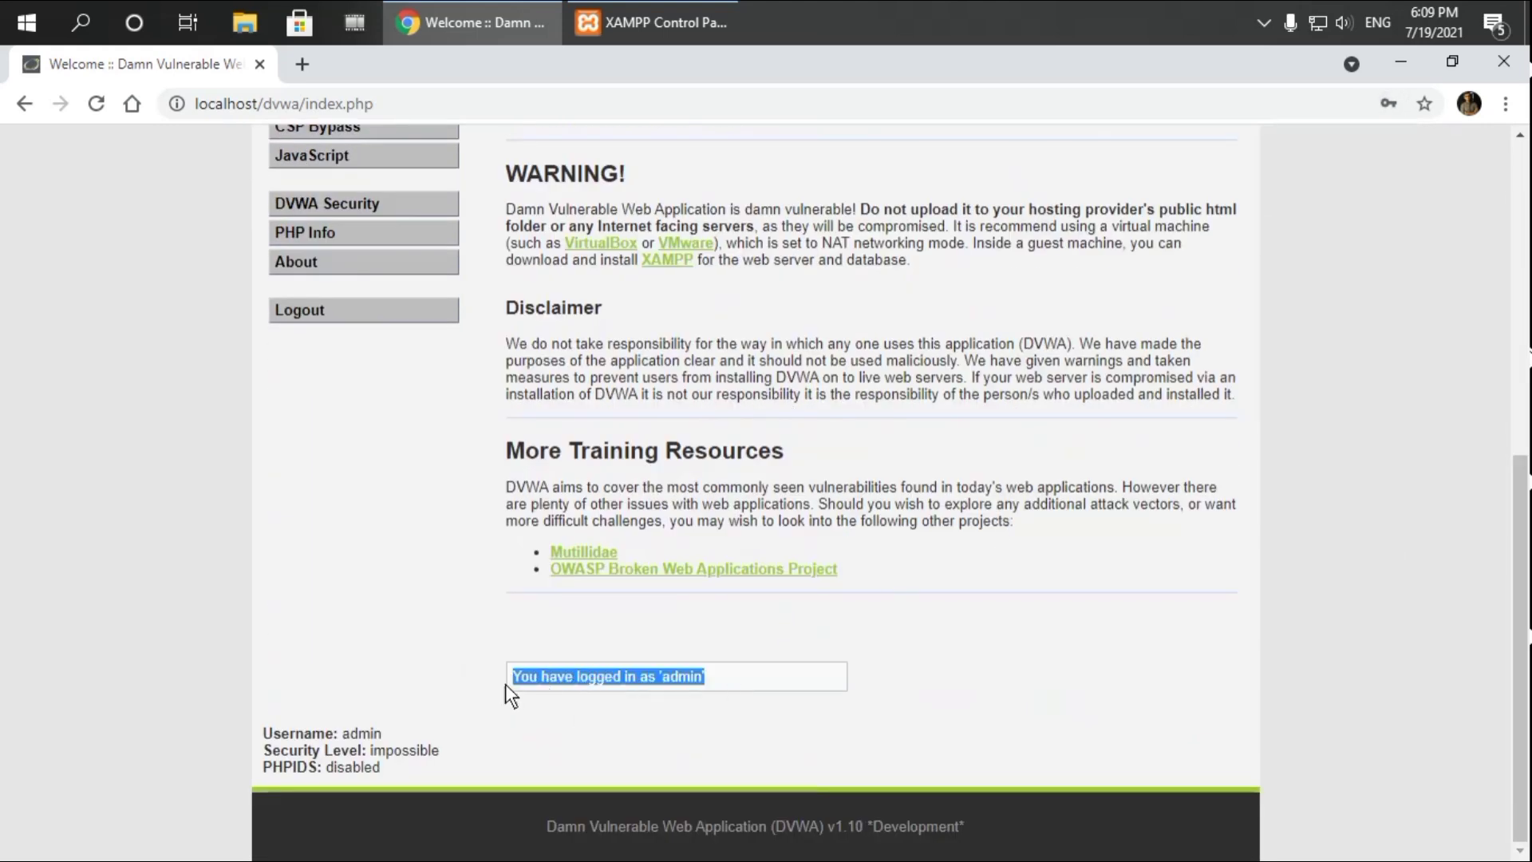
pyautogui.click(474, 703)
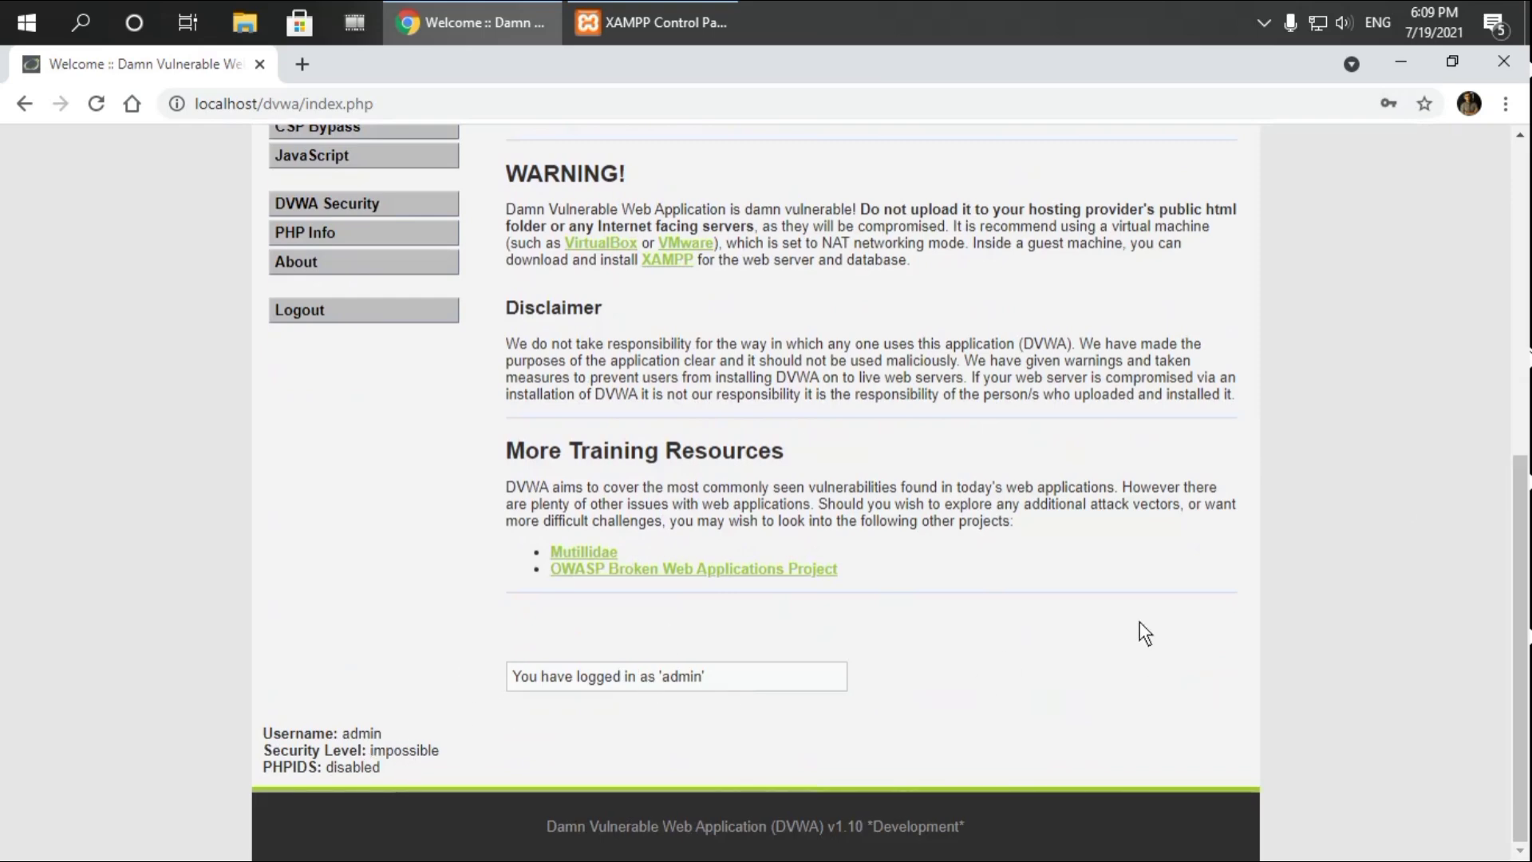
pyautogui.scroll(2, 1140, 630)
pyautogui.scroll(5, 1140, 620)
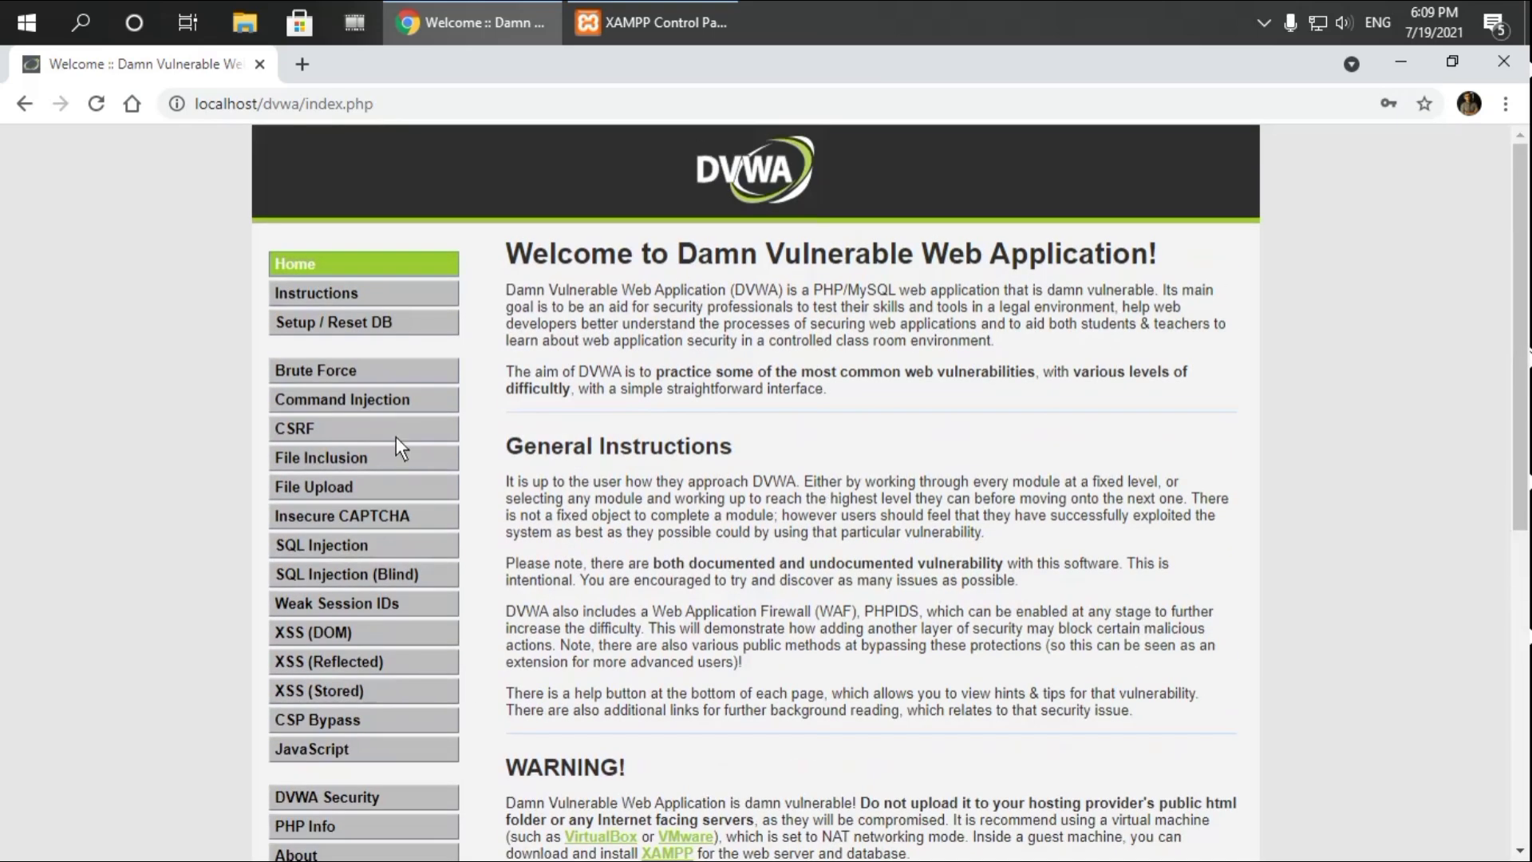
pyautogui.scroll(-4, 1047, 462)
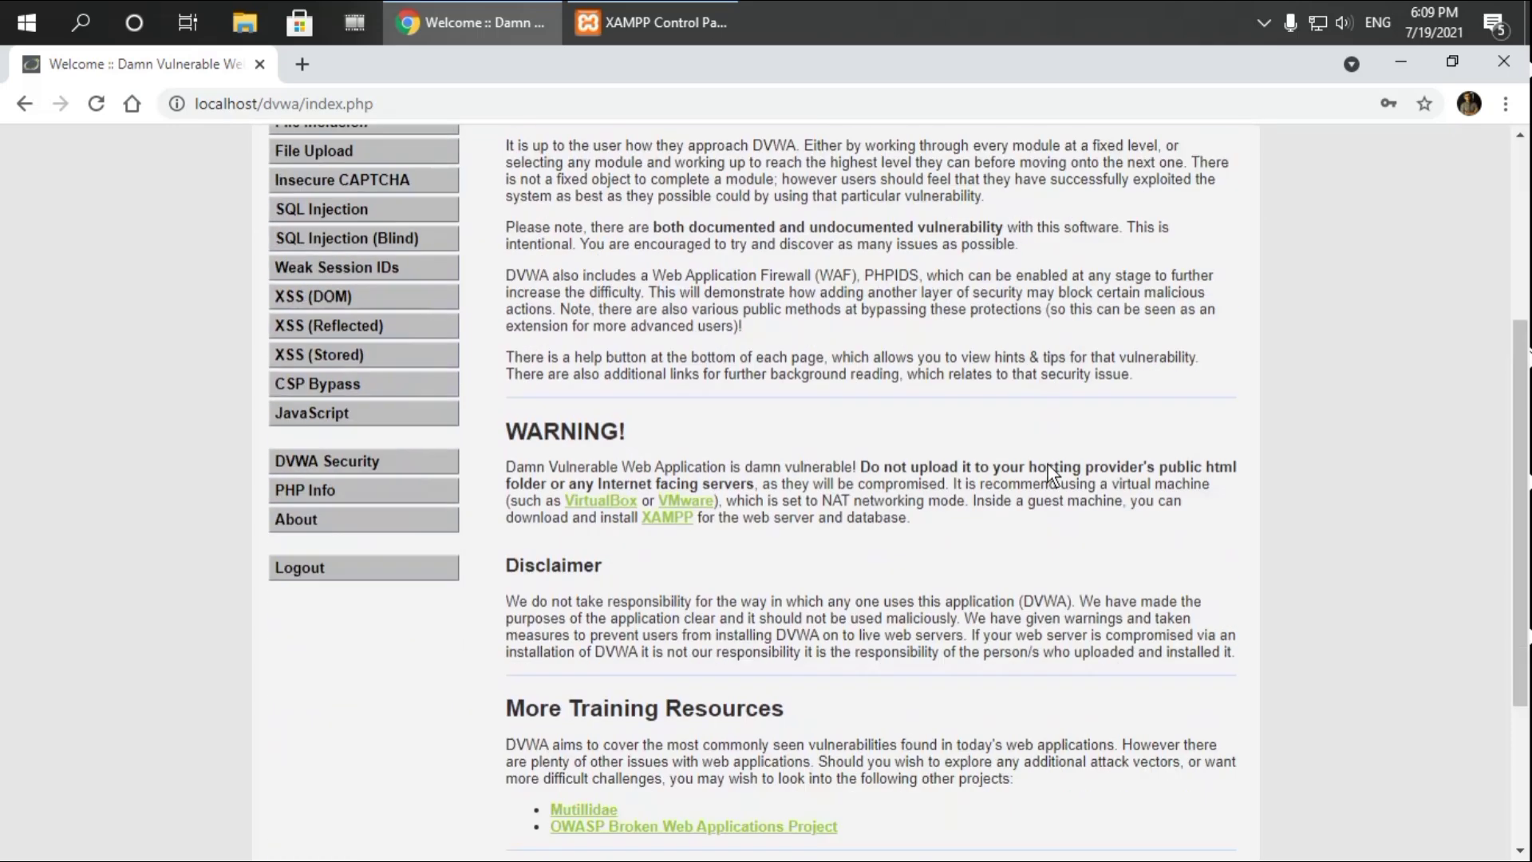
pyautogui.scroll(3, 1047, 464)
pyautogui.scroll(1, 1048, 464)
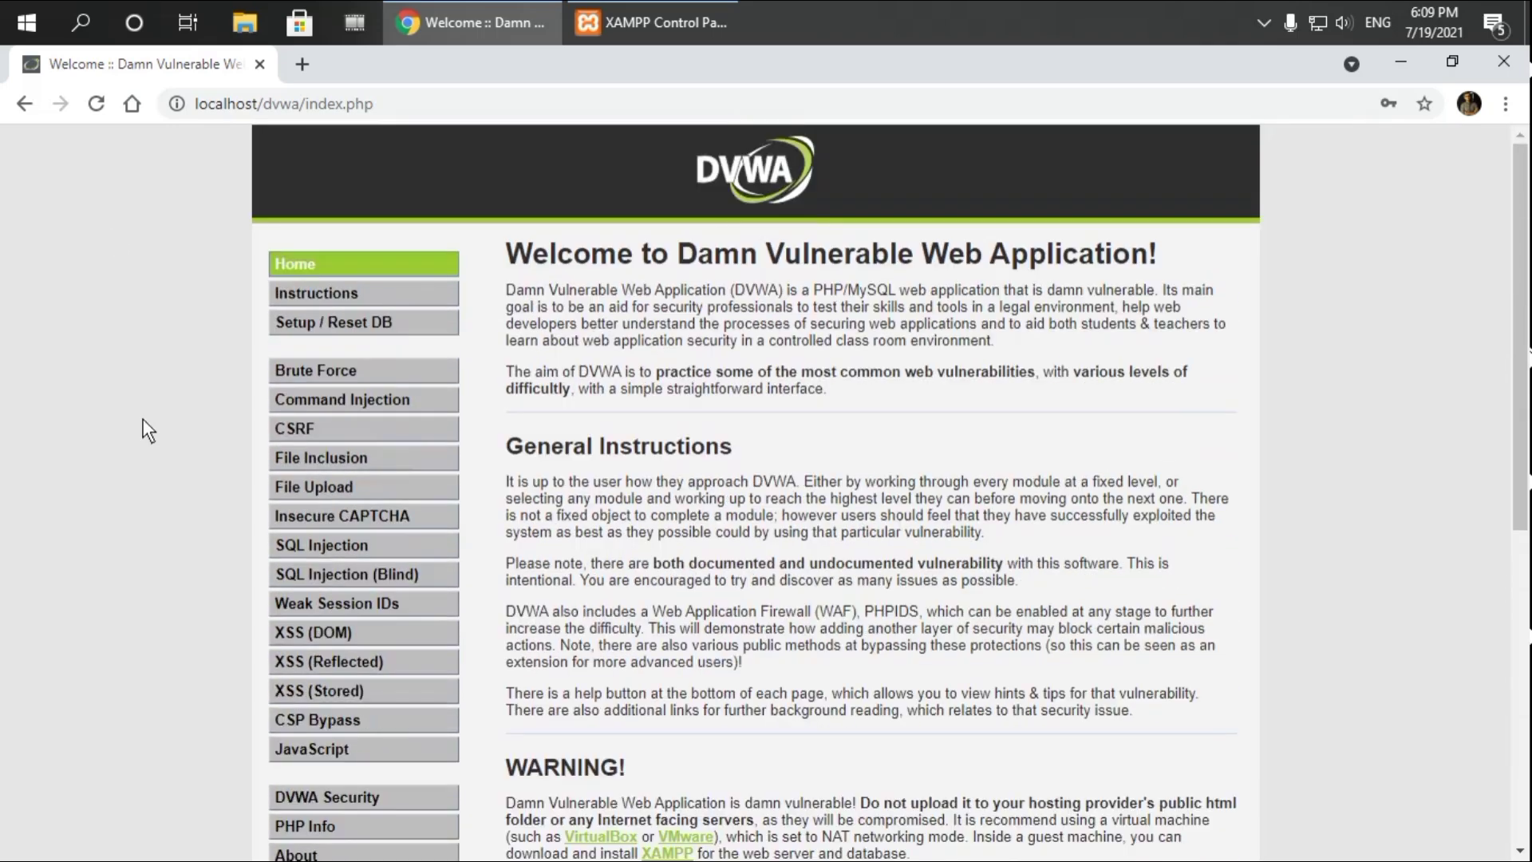
pyautogui.scroll(-1, 913, 489)
pyautogui.scroll(1, 914, 489)
pyautogui.click(314, 373)
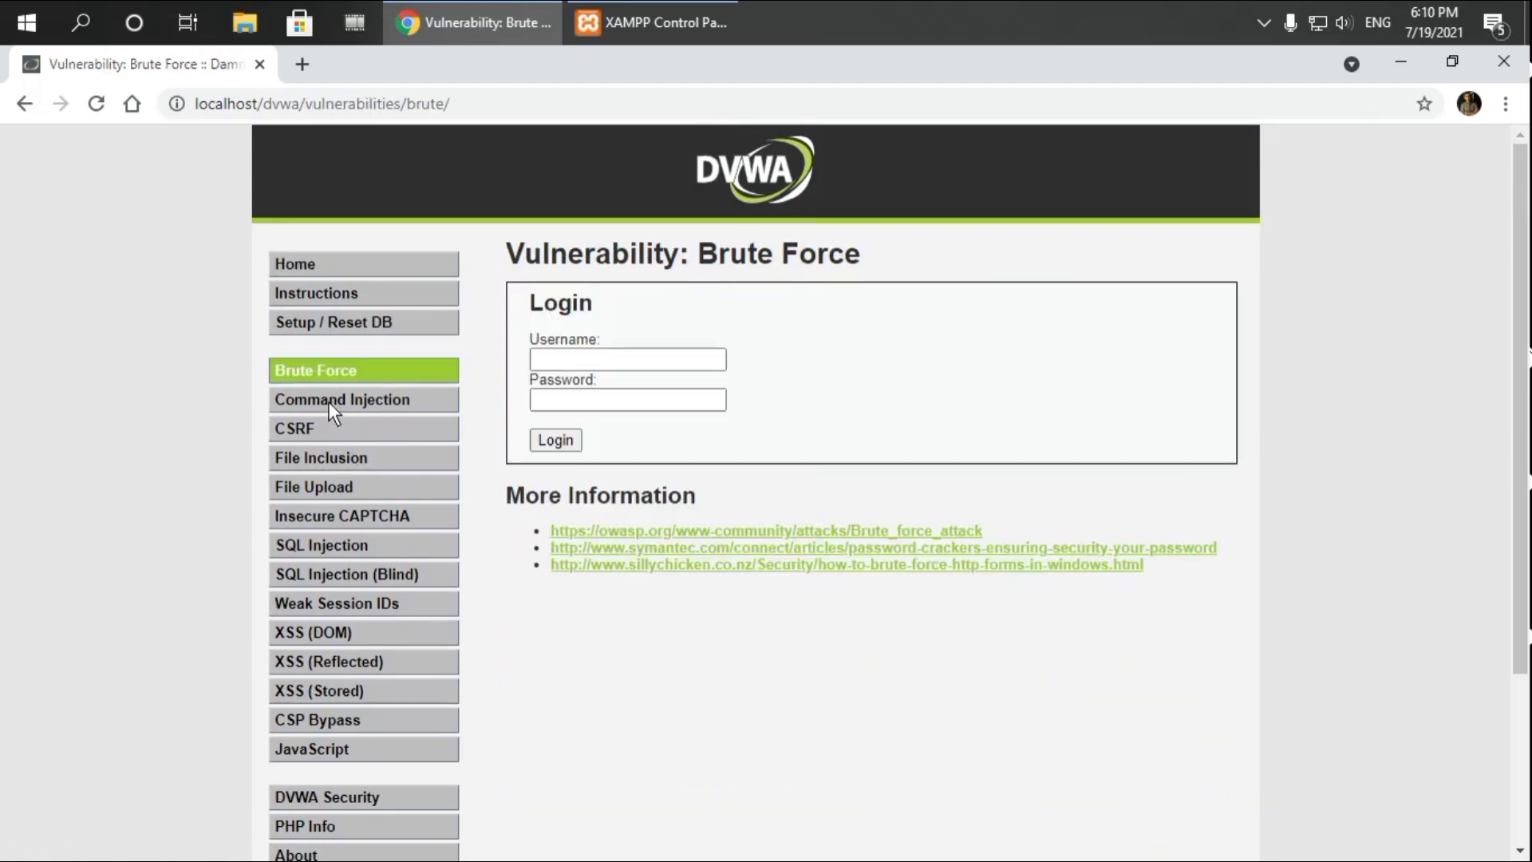
# Step through Command Injection, File Inclusion, File Upload, SQL Injection, DOM and Reflected XSS, then Stored XSS
pyautogui.click(328, 401)
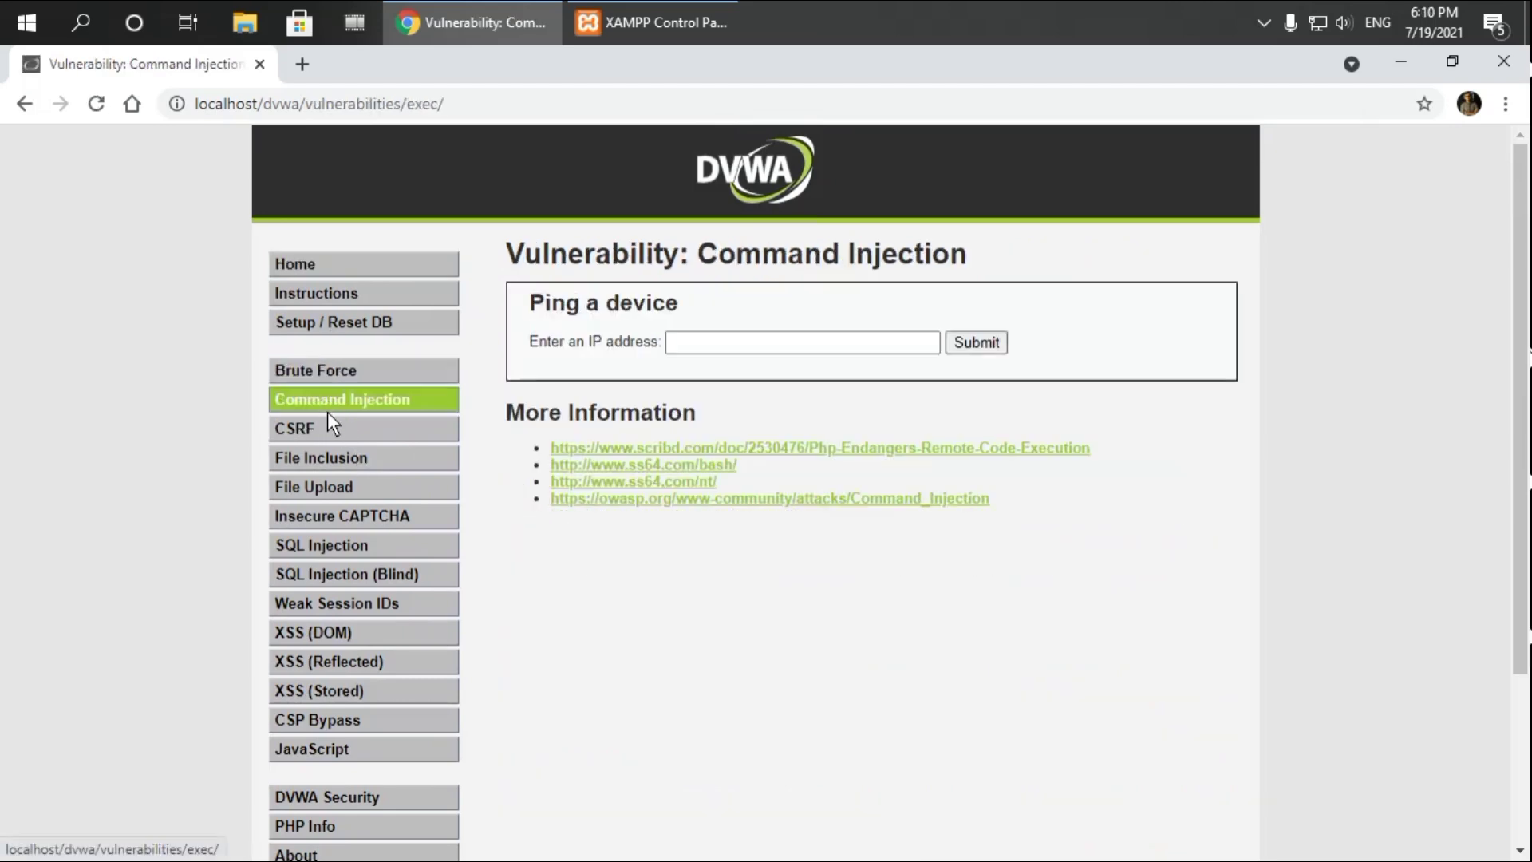
pyautogui.click(334, 462)
pyautogui.click(341, 490)
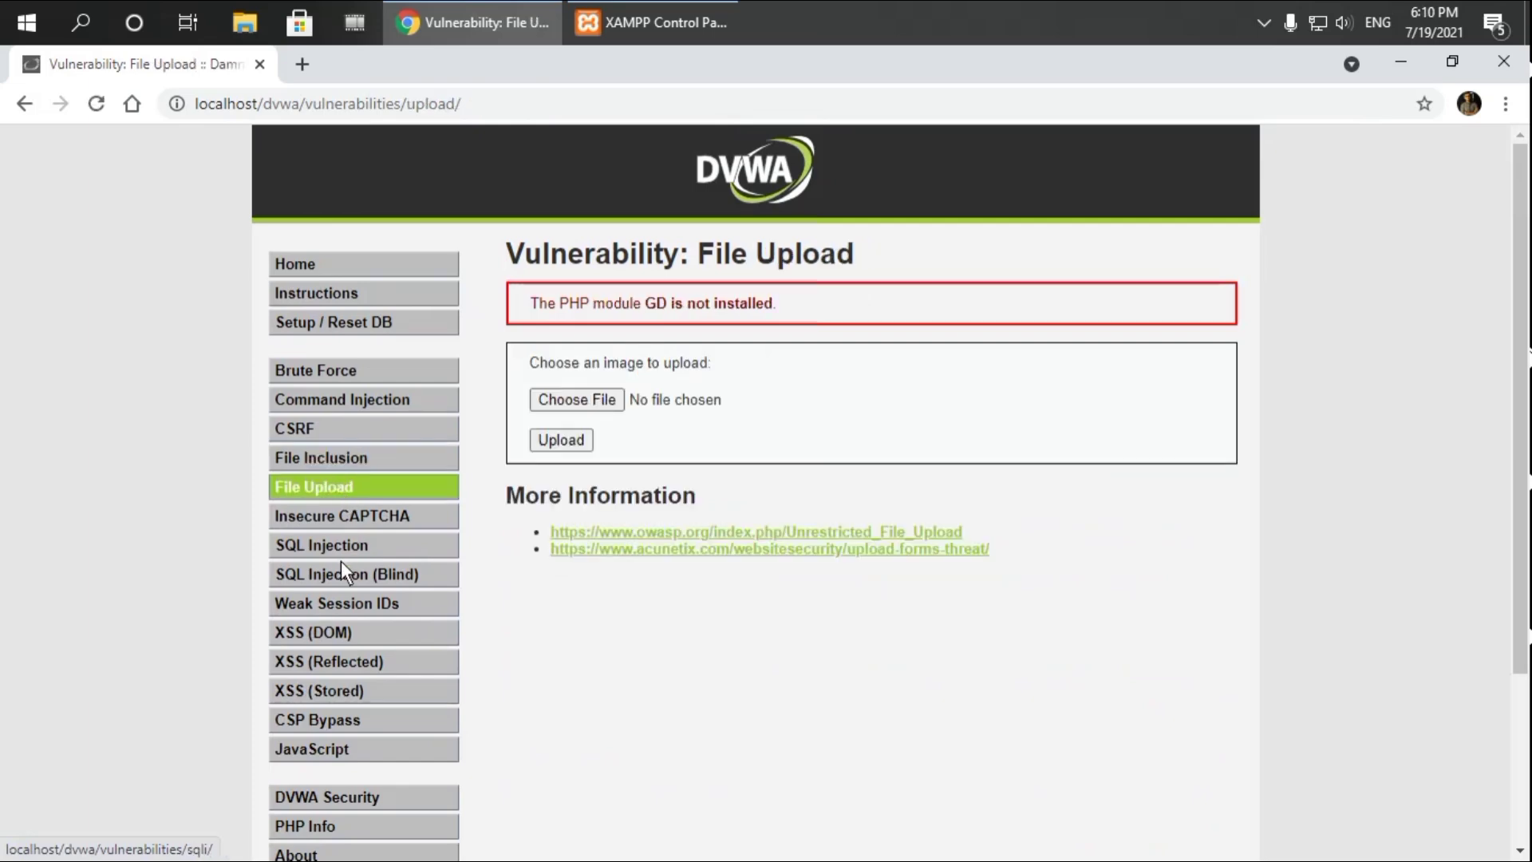
pyautogui.click(340, 543)
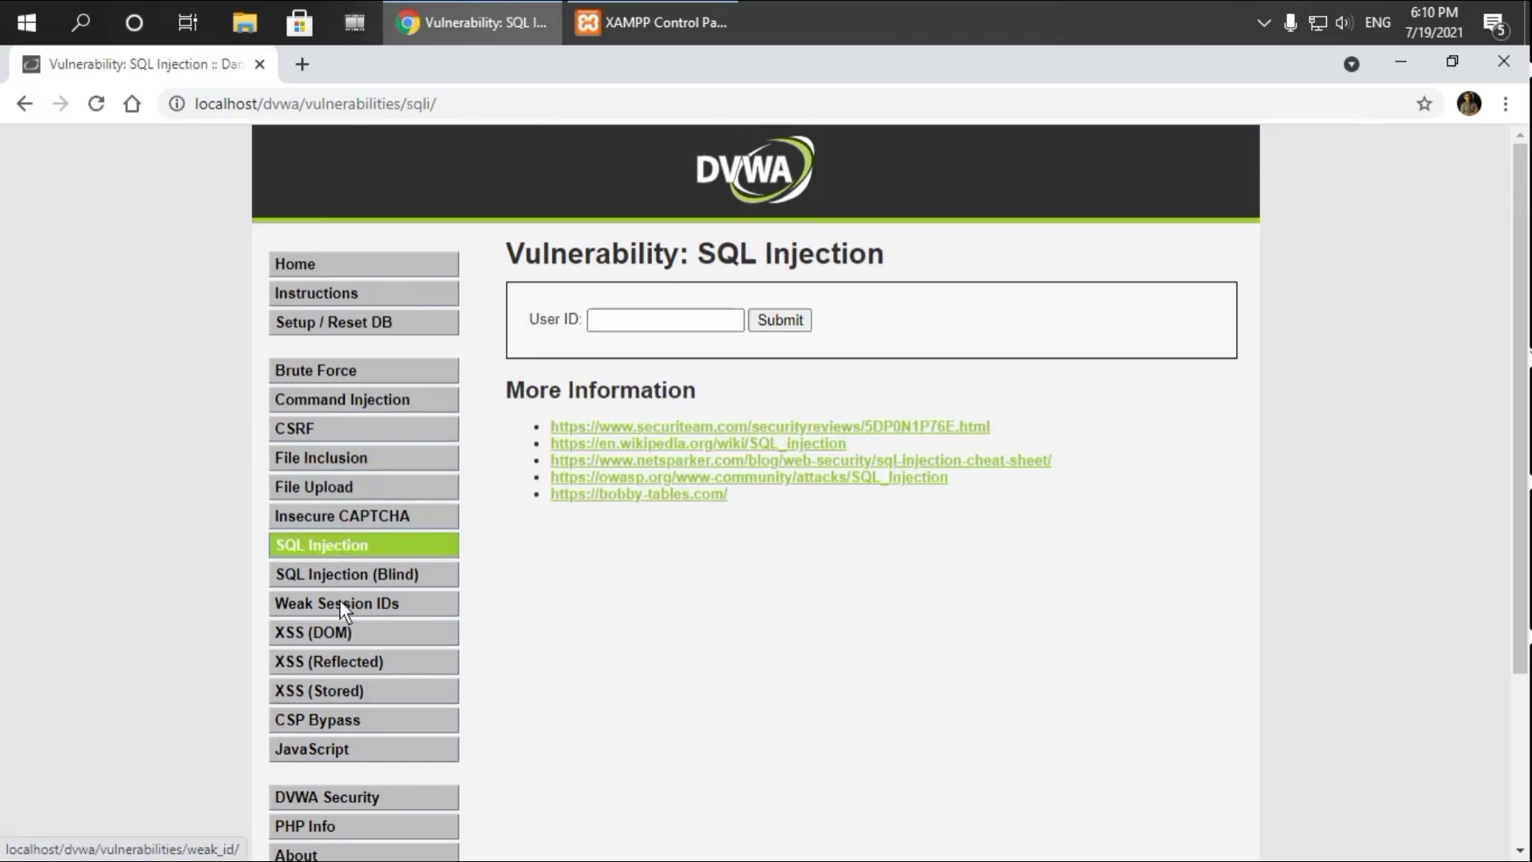
pyautogui.click(341, 631)
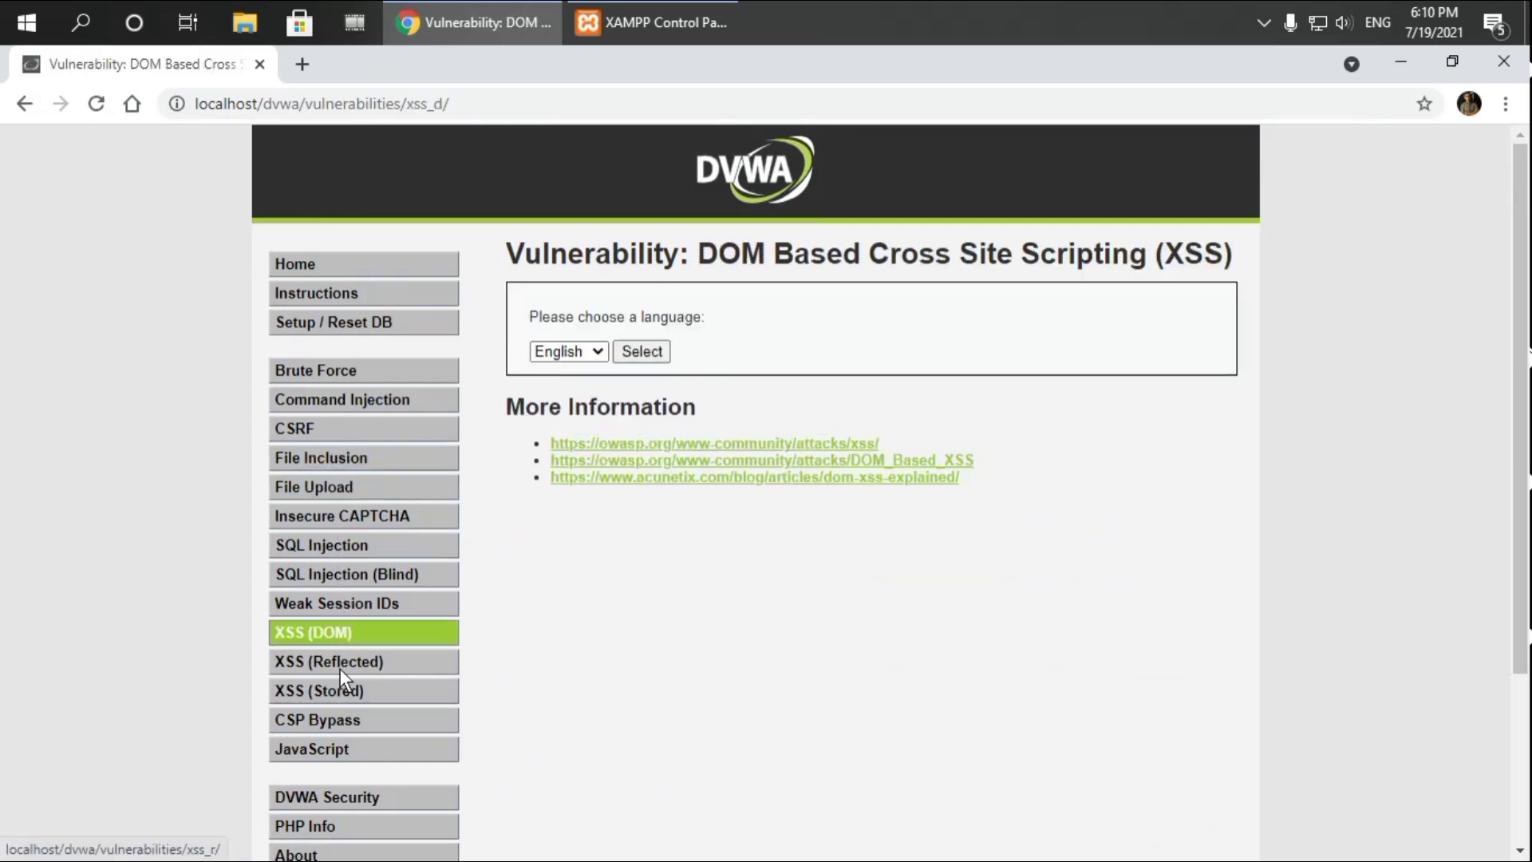
pyautogui.click(351, 661)
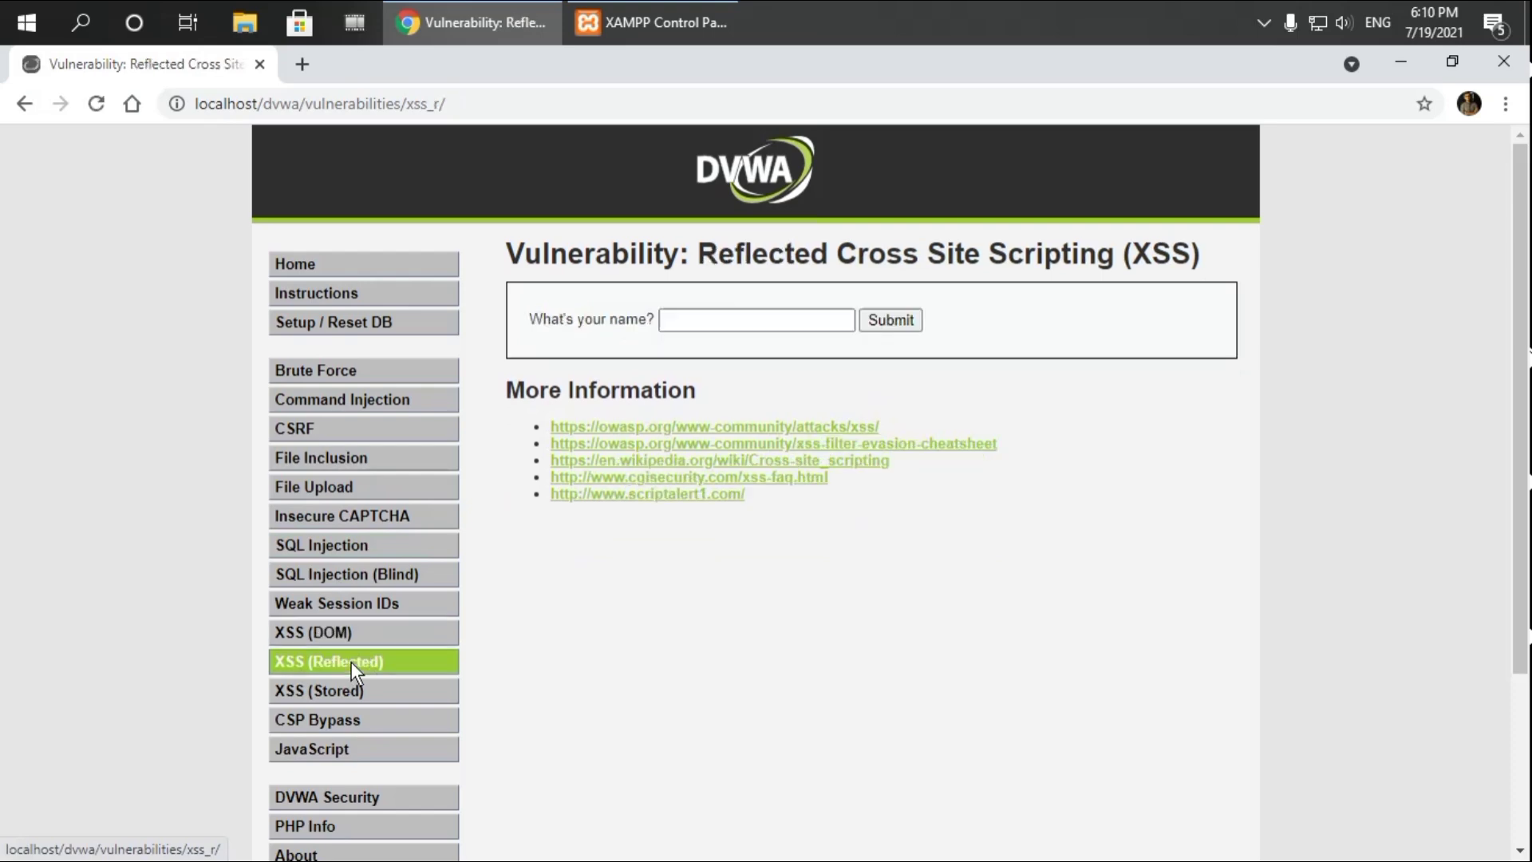
pyautogui.click(314, 686)
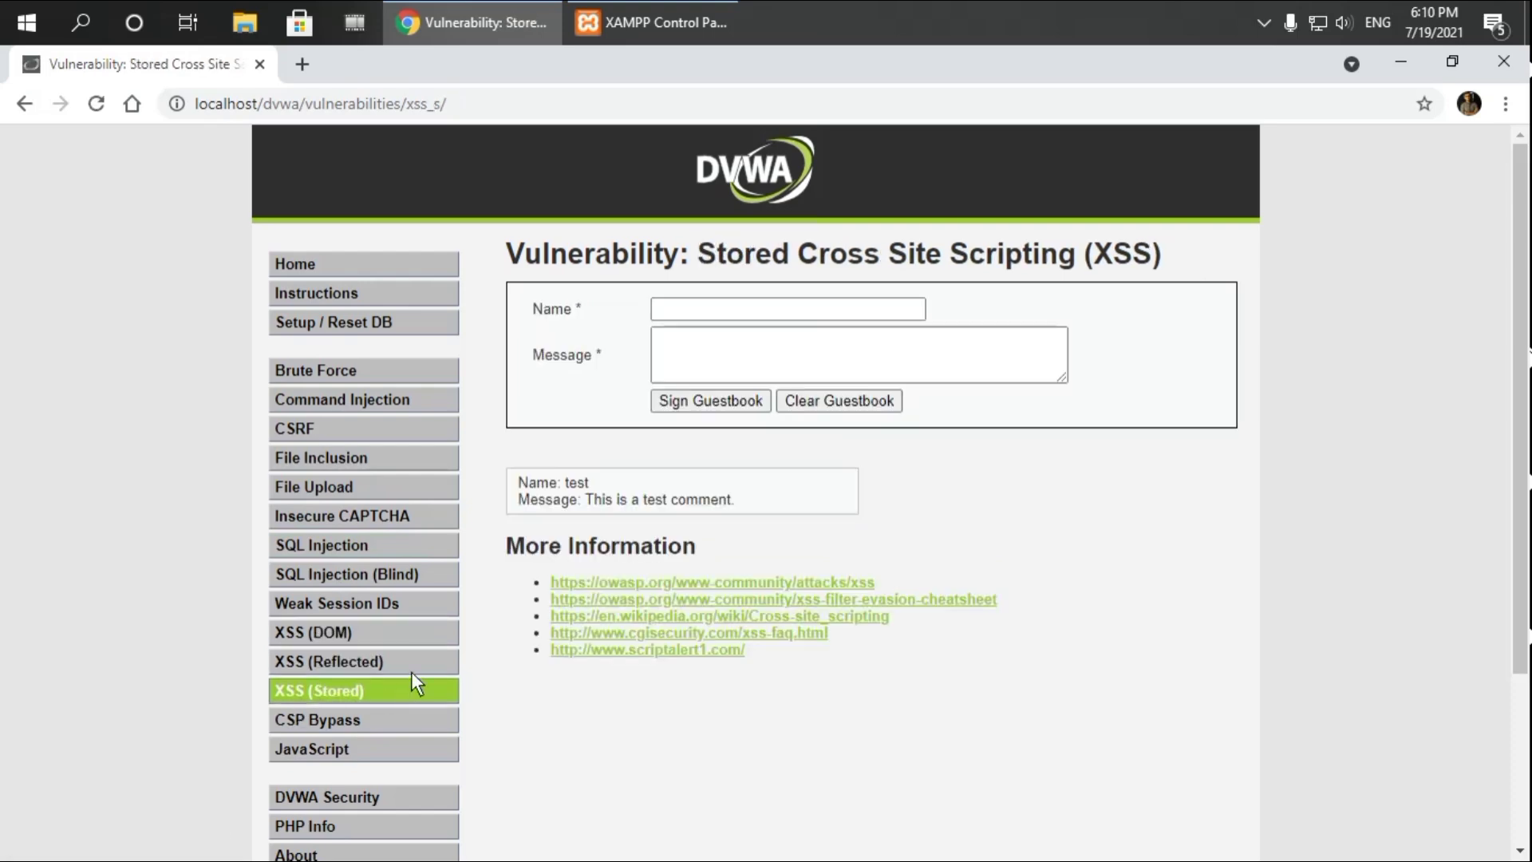
# Scroll through the Stored XSS guestbook page, then go to the DVWA Security settings page
pyautogui.scroll(-3, 412, 674)
pyautogui.scroll(2, 416, 648)
pyautogui.scroll(-2, 367, 575)
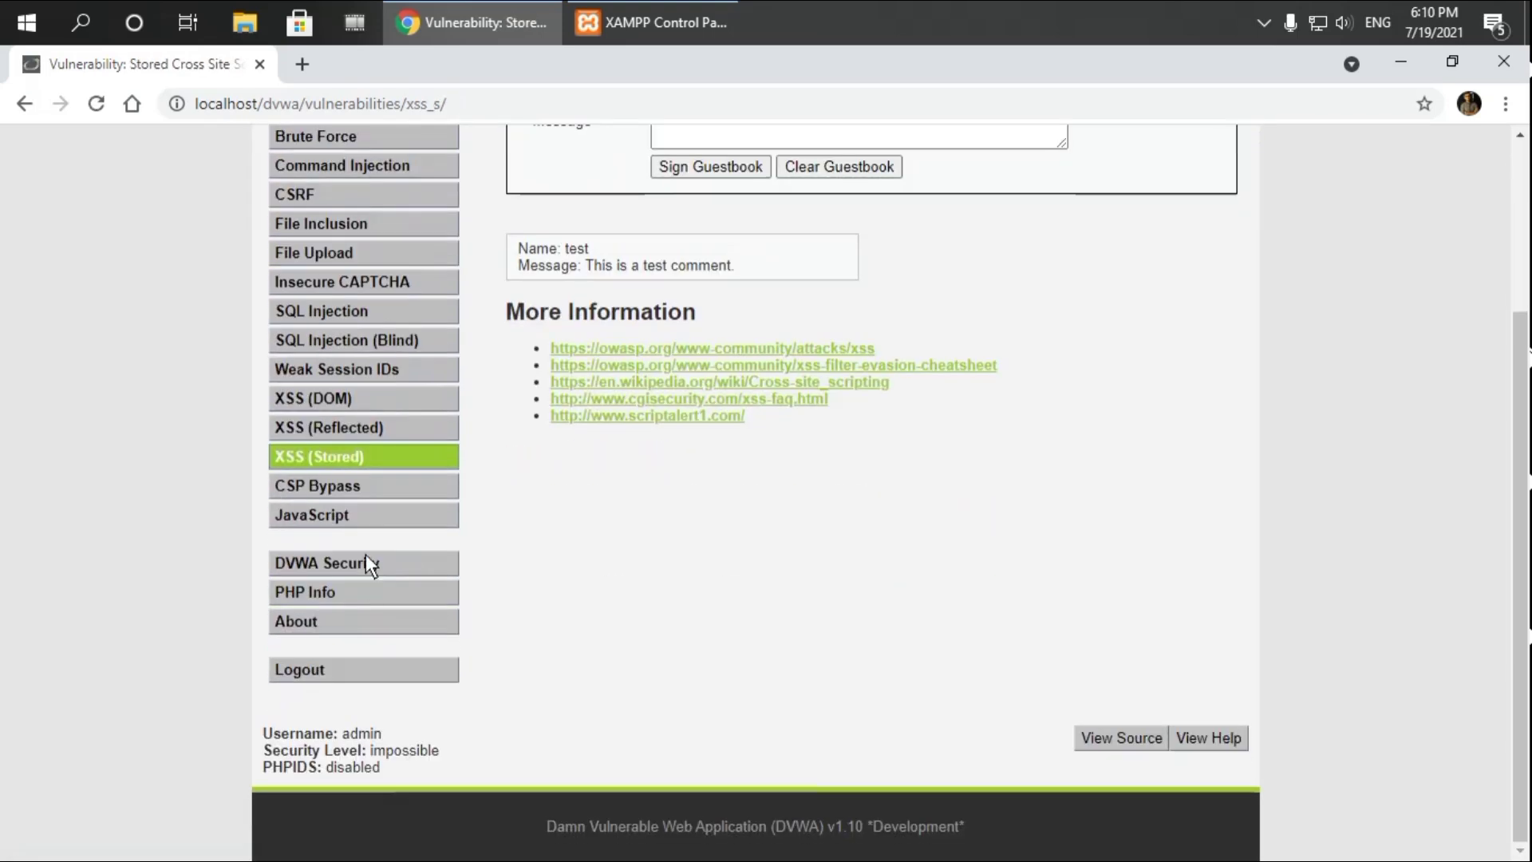
pyautogui.scroll(3, 1172, 558)
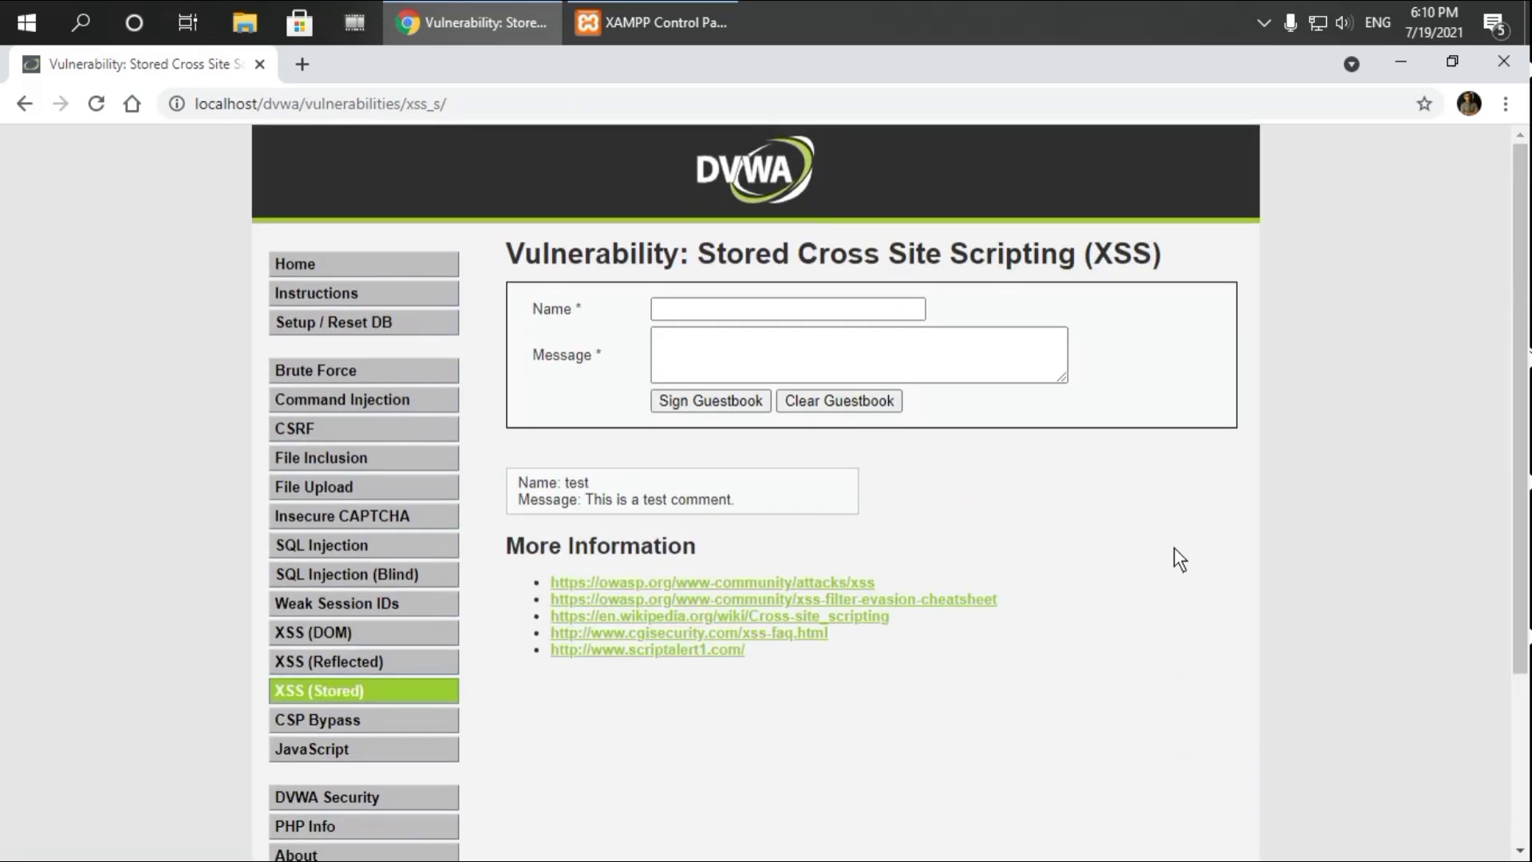
pyautogui.scroll(-3, 482, 616)
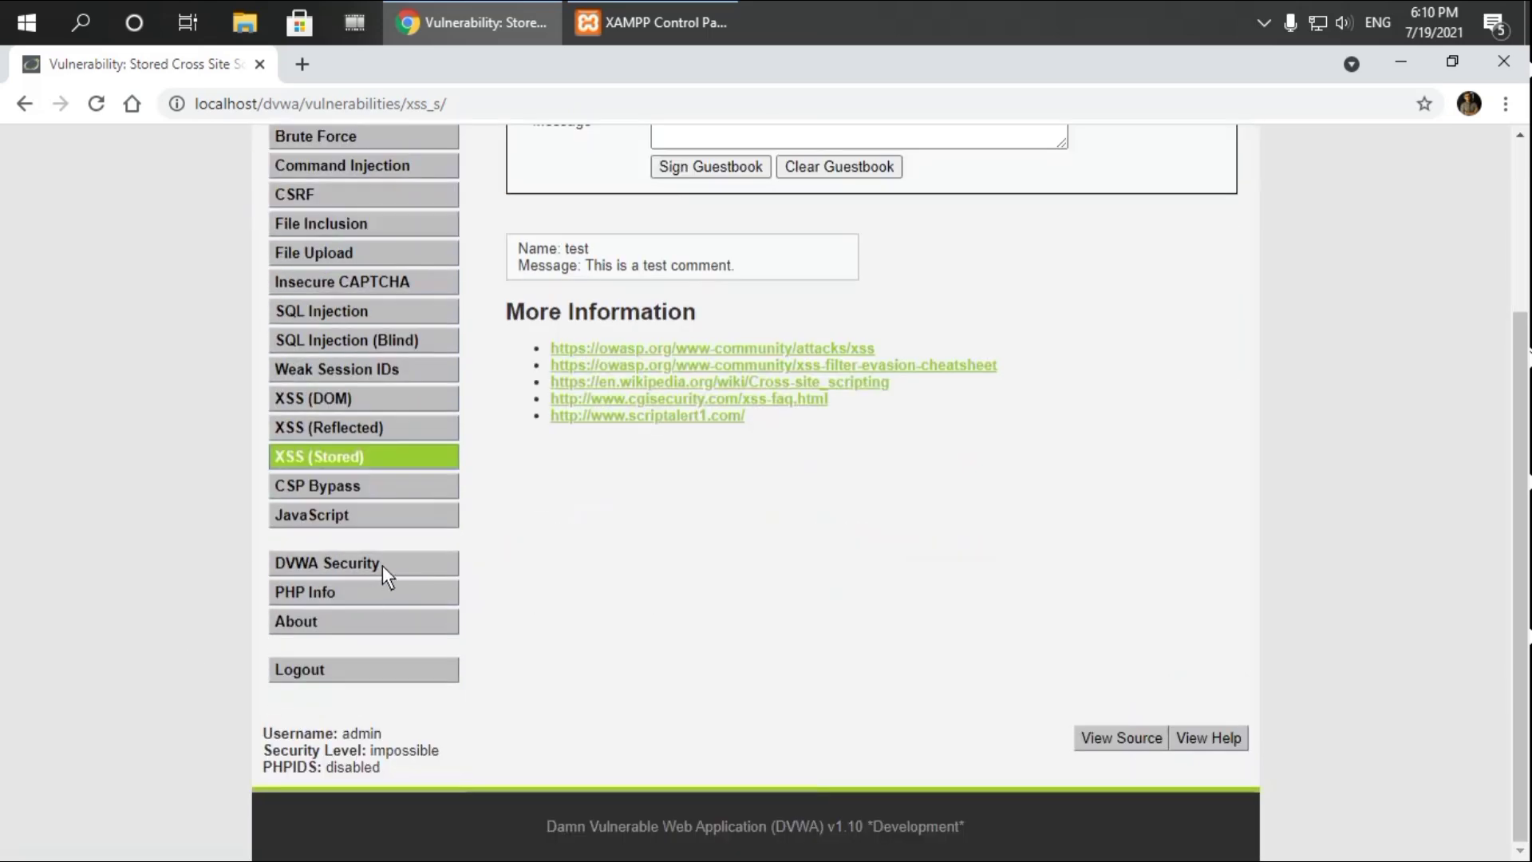
pyautogui.click(379, 564)
# Pick Medium in the security level dropdown, then change it to Low
pyautogui.scroll(-3, 1007, 514)
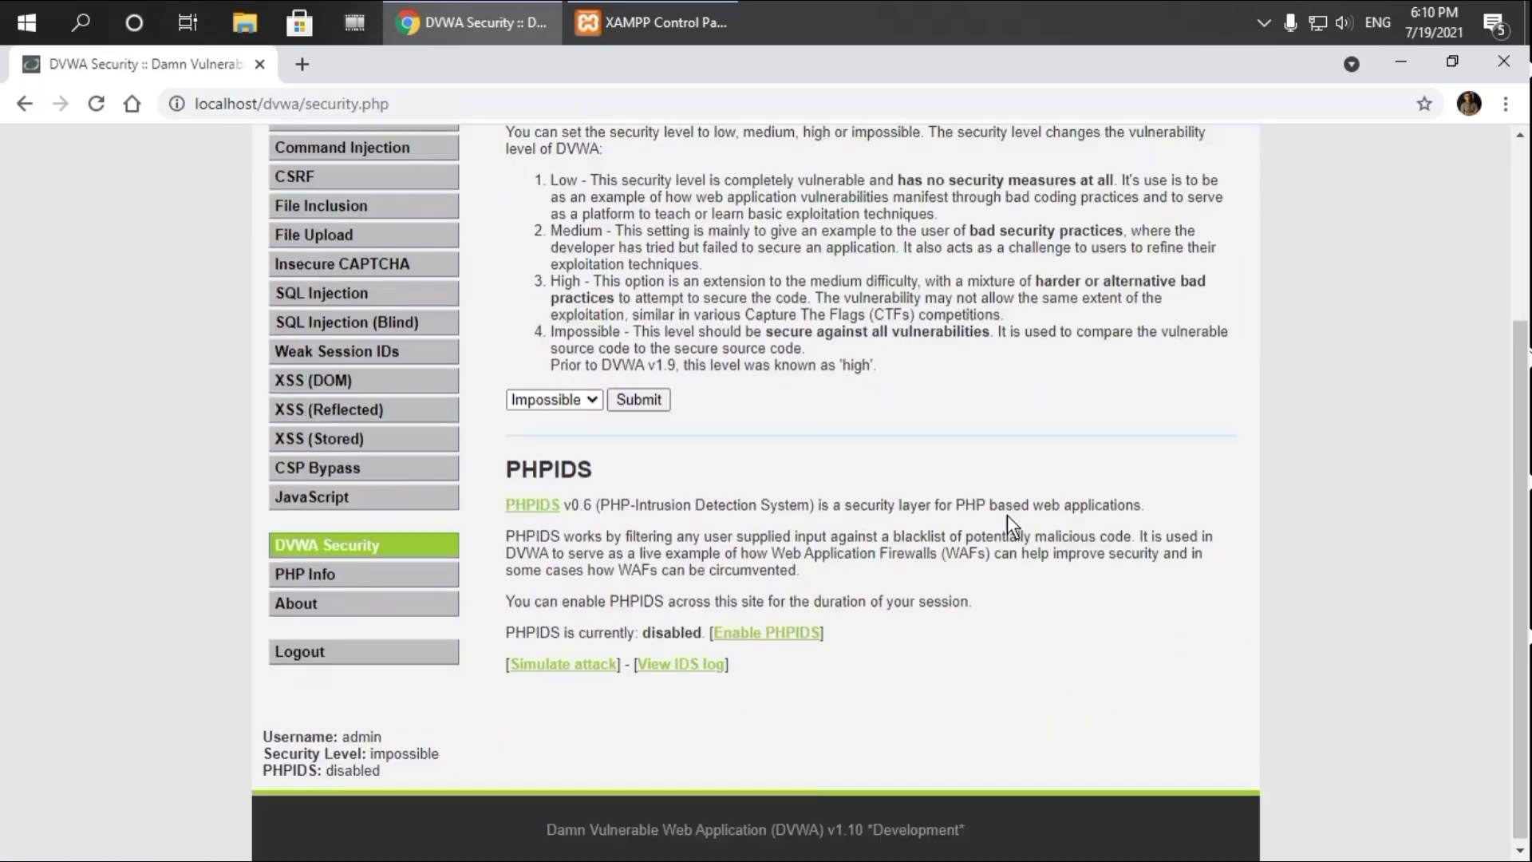
pyautogui.scroll(3, 772, 447)
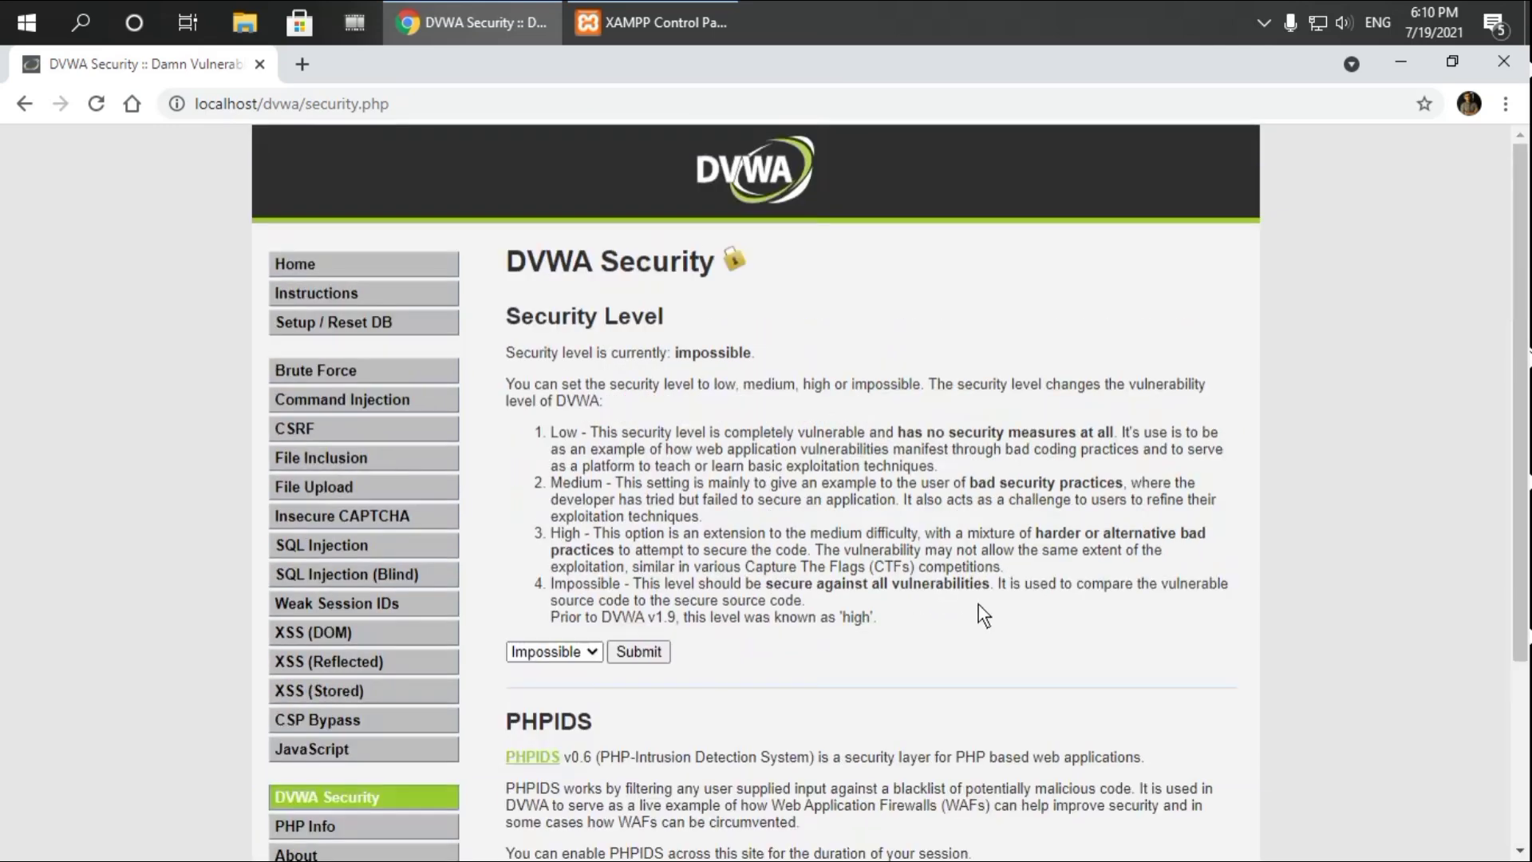
pyautogui.click(578, 651)
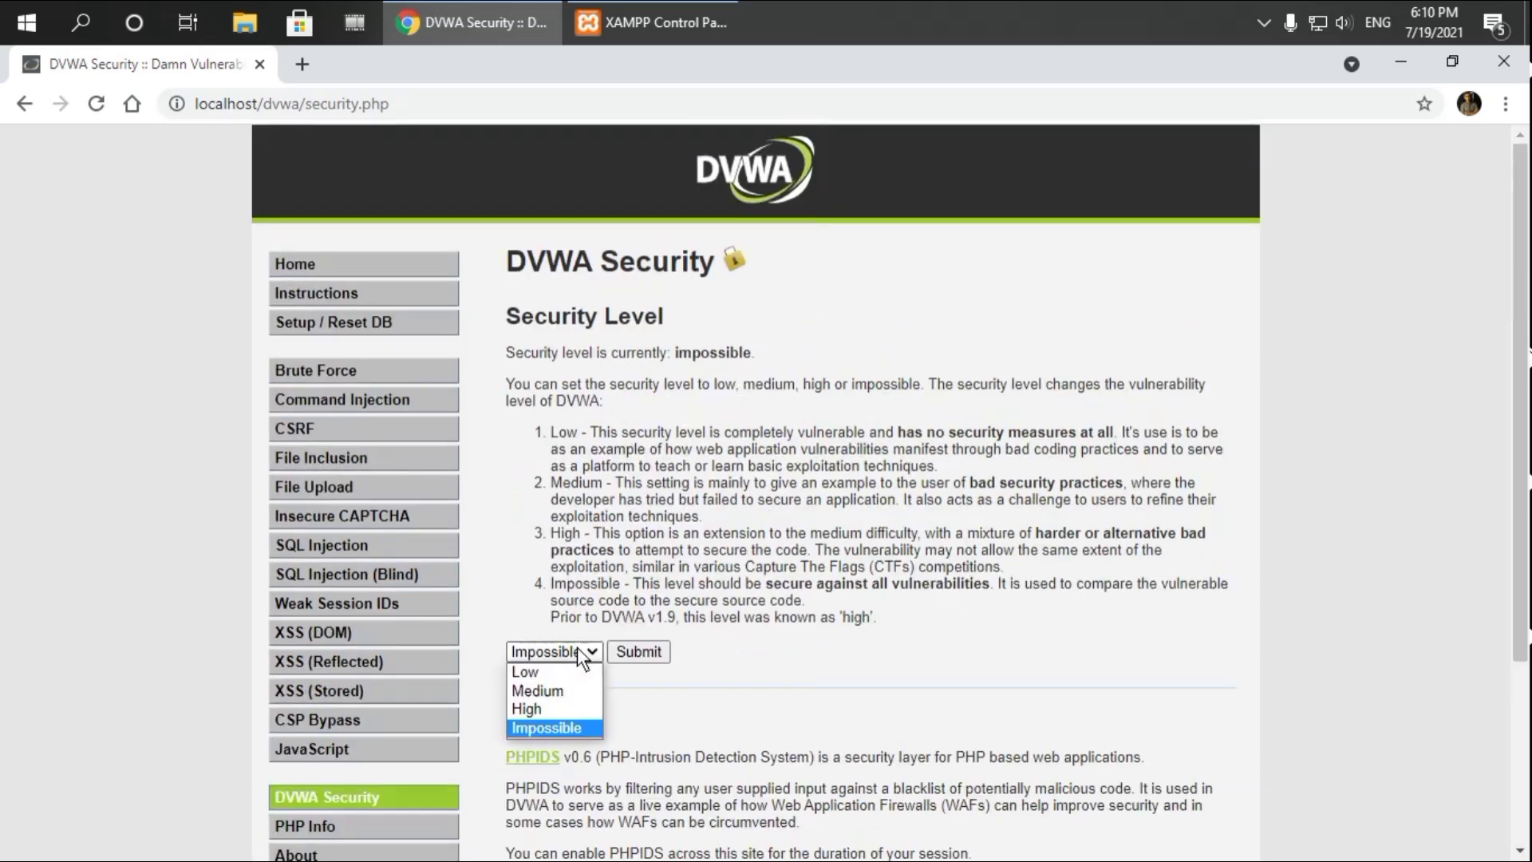
pyautogui.click(555, 688)
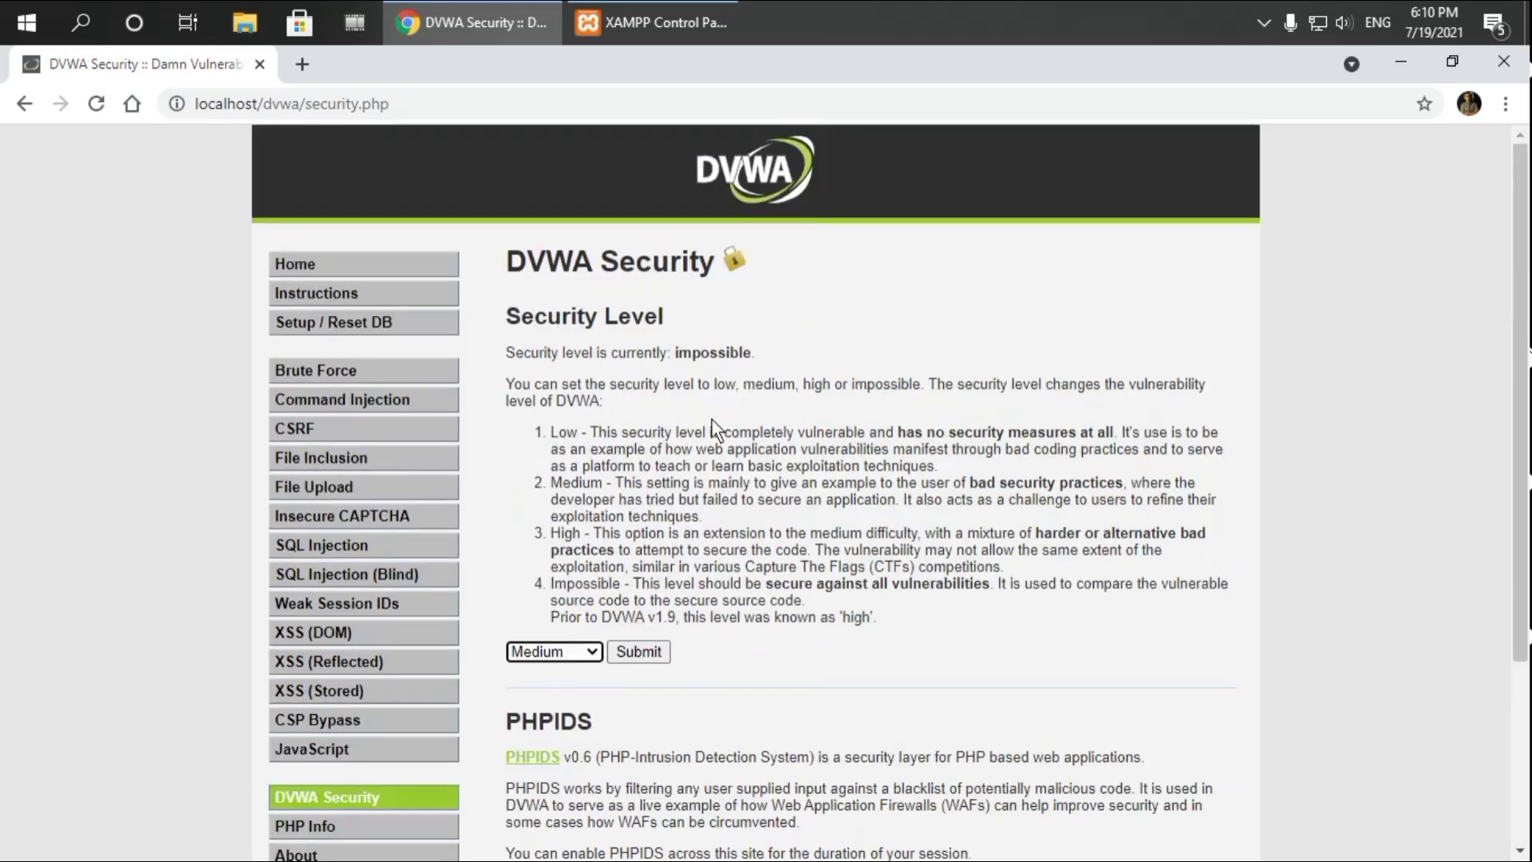
pyautogui.scroll(-3, 715, 431)
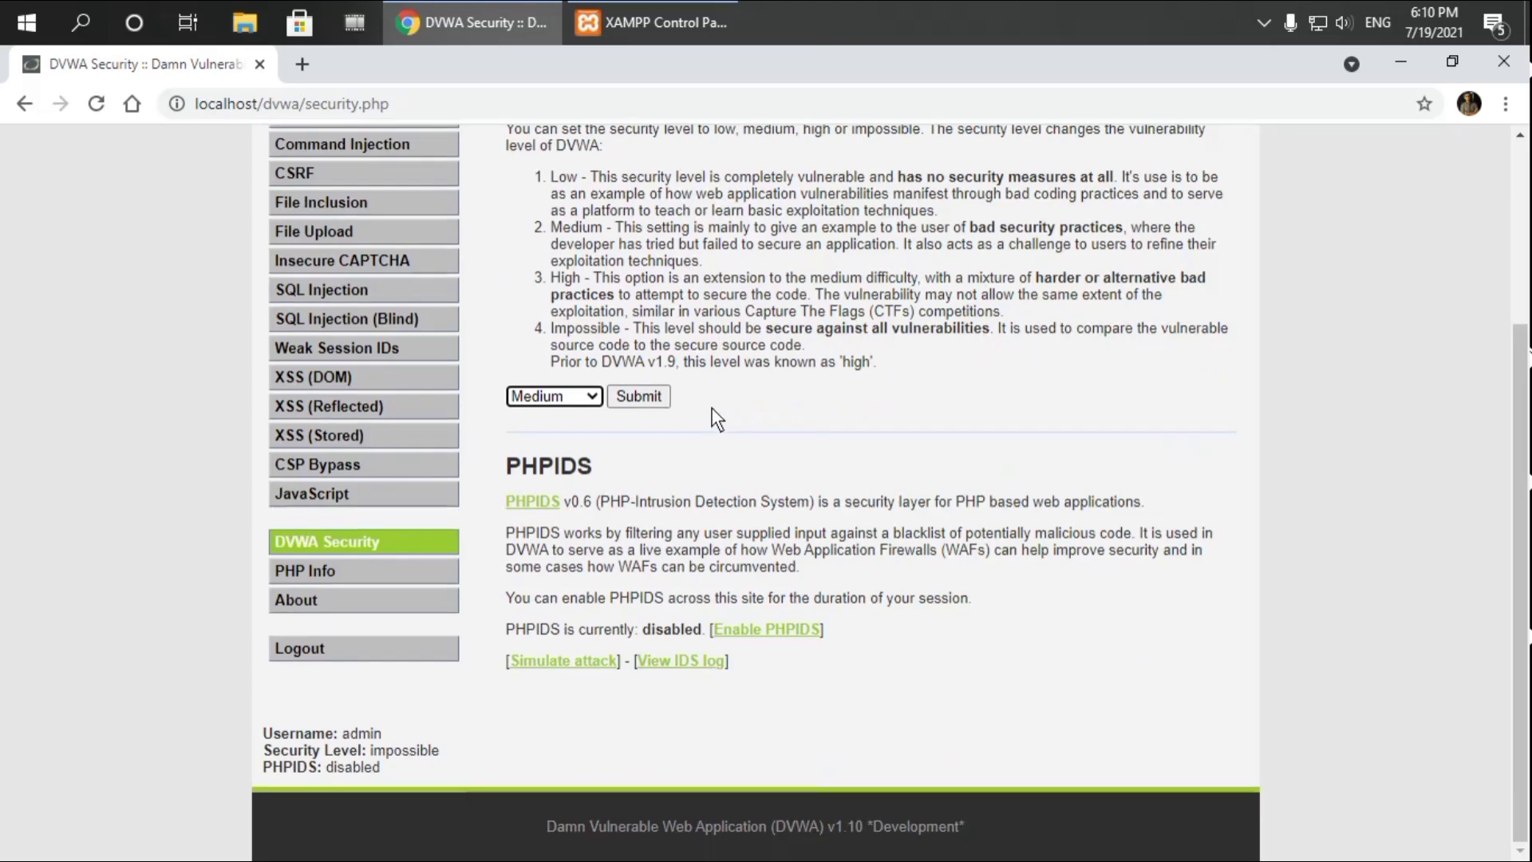
pyautogui.click(581, 395)
pyautogui.click(543, 415)
# Close the DVWA browser window, leaving the security level unsubmitted
pyautogui.scroll(3, 667, 453)
pyautogui.scroll(-3, 667, 454)
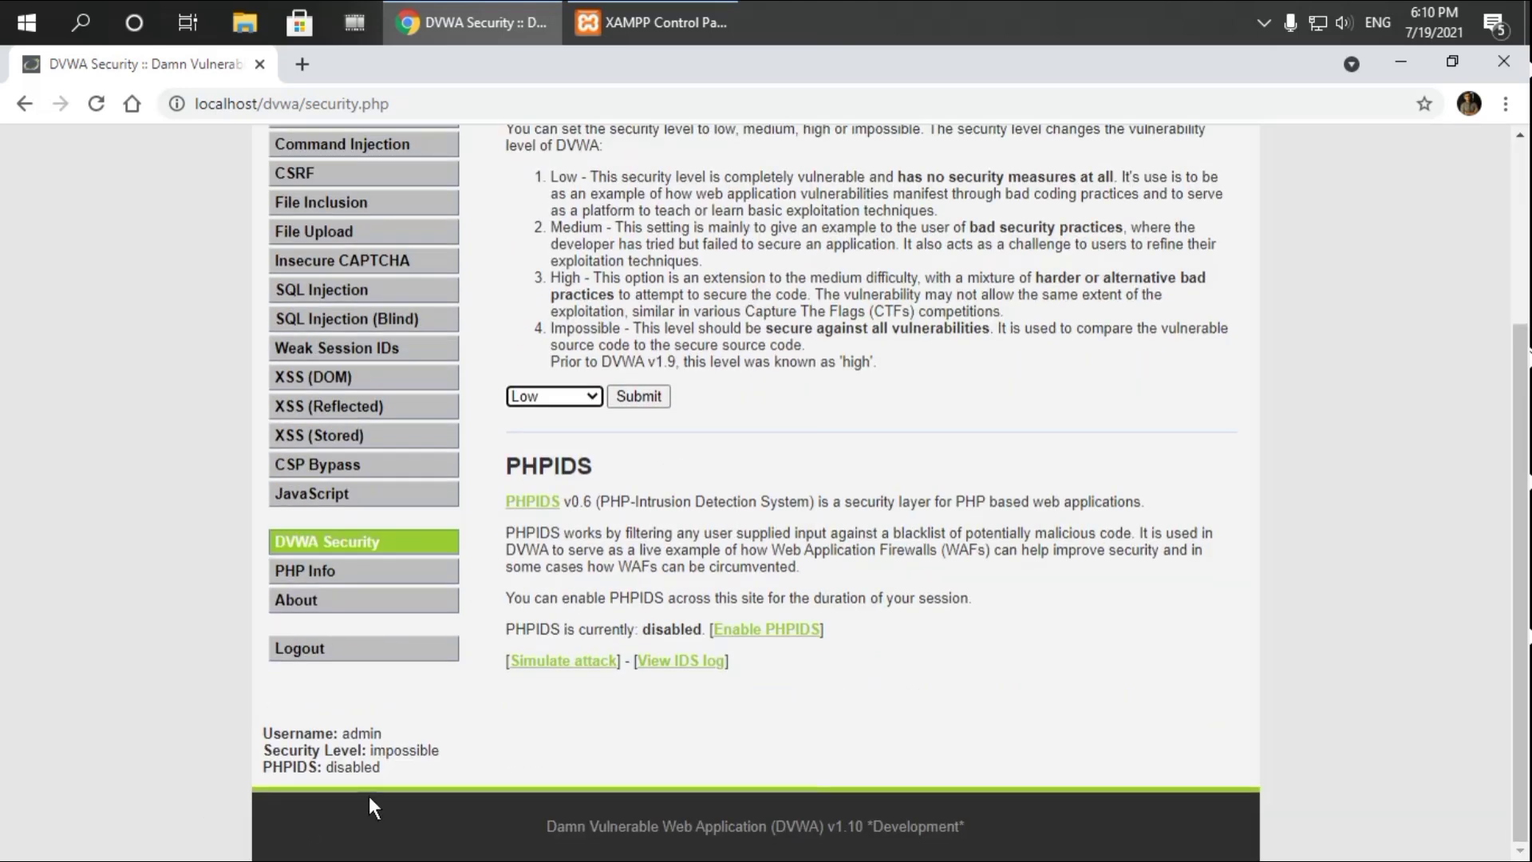
pyautogui.scroll(3, 734, 500)
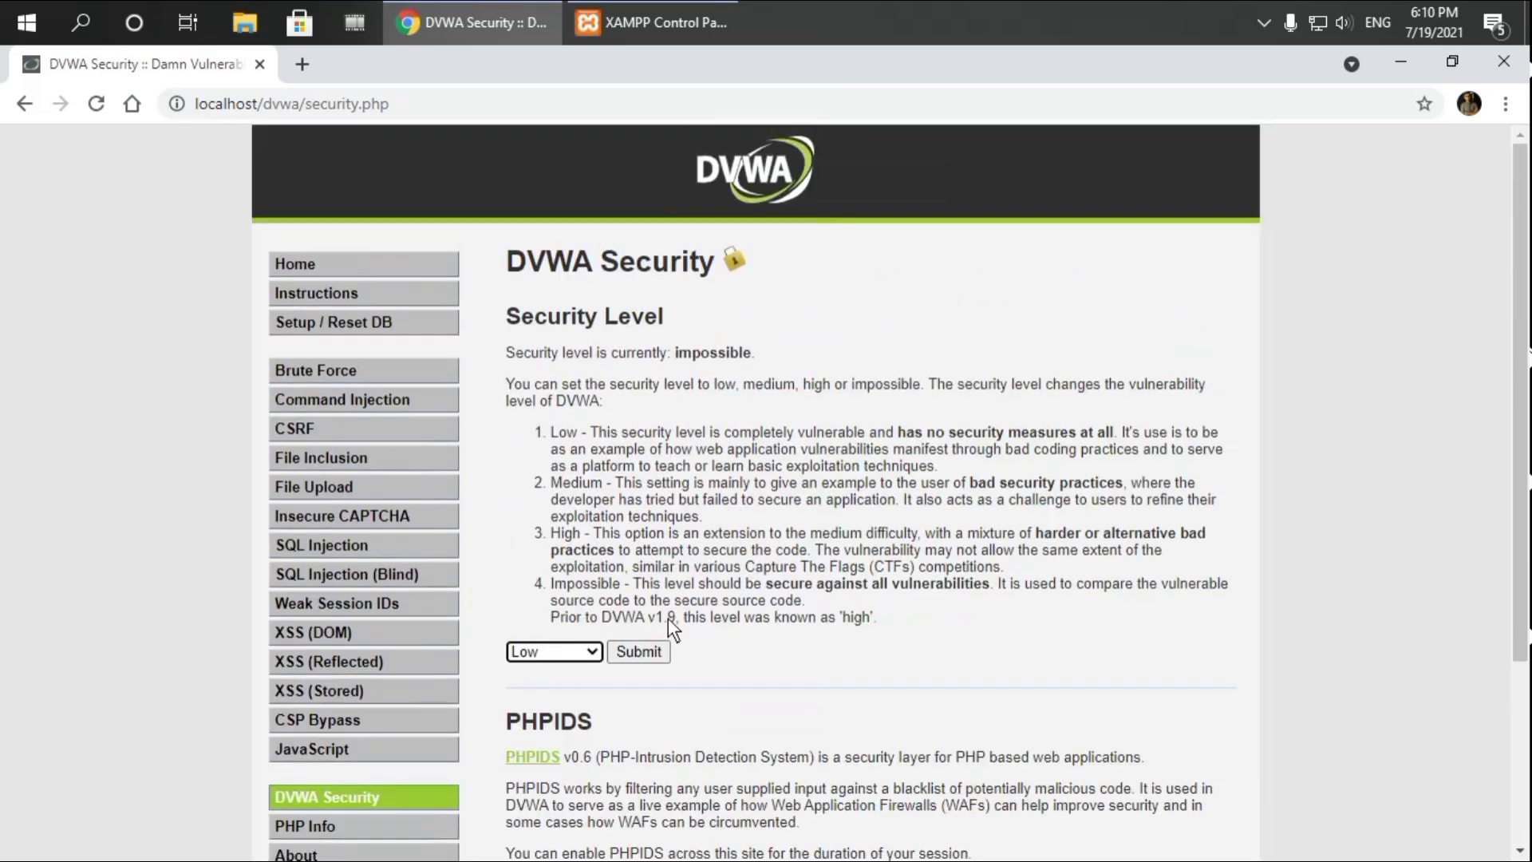
pyautogui.scroll(-3, 704, 623)
pyautogui.scroll(3, 966, 583)
pyautogui.click(1510, 71)
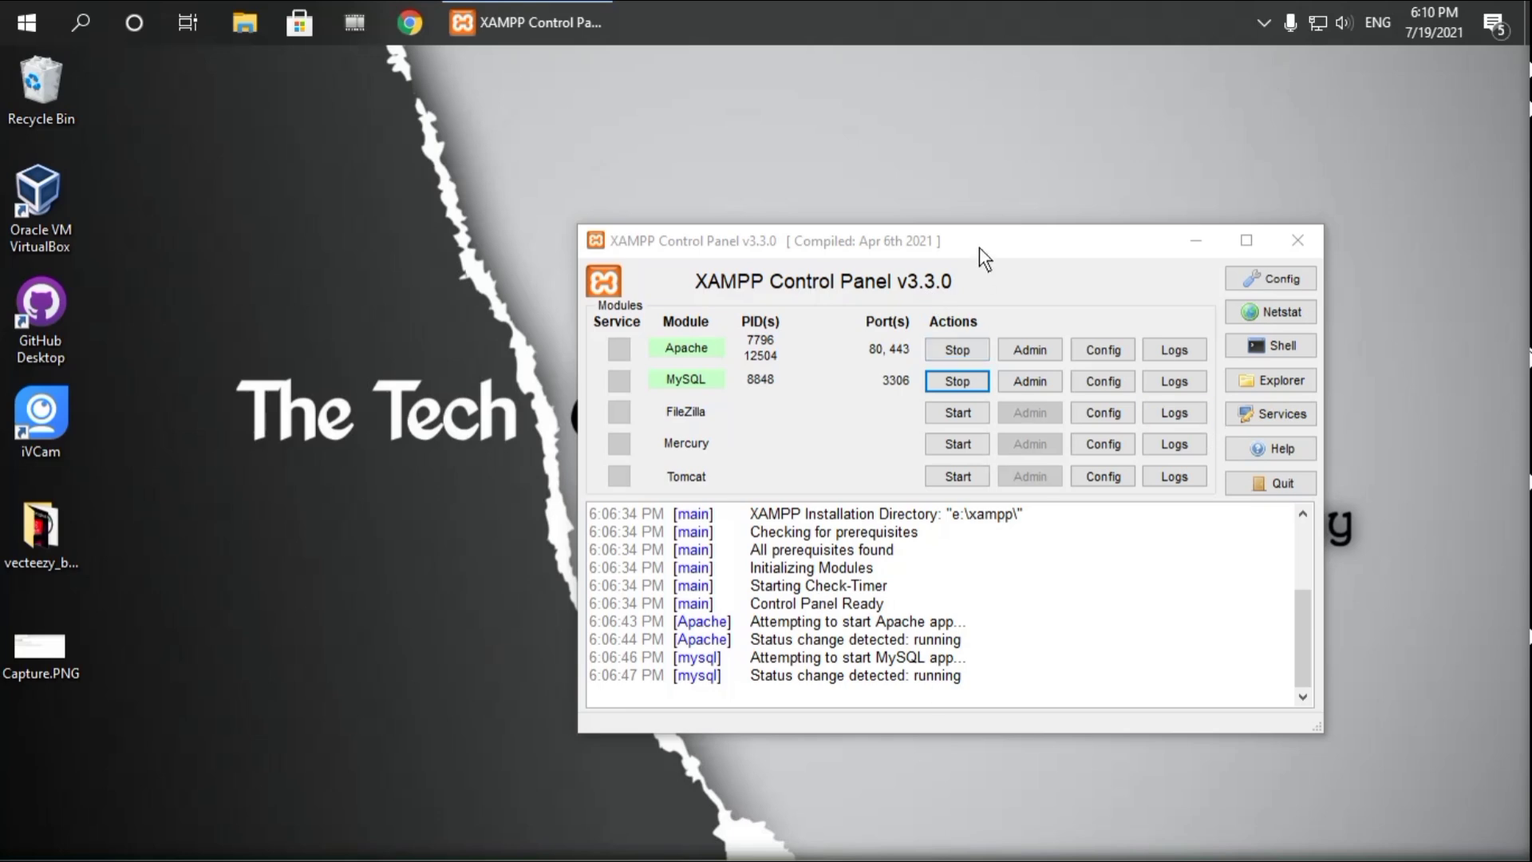
# Stop MySQL in the XAMPP Control Panel, close the panel, and refresh the desktop
pyautogui.moveTo(979, 246); pyautogui.dragTo(1099, 161)
pyautogui.click(1080, 293)
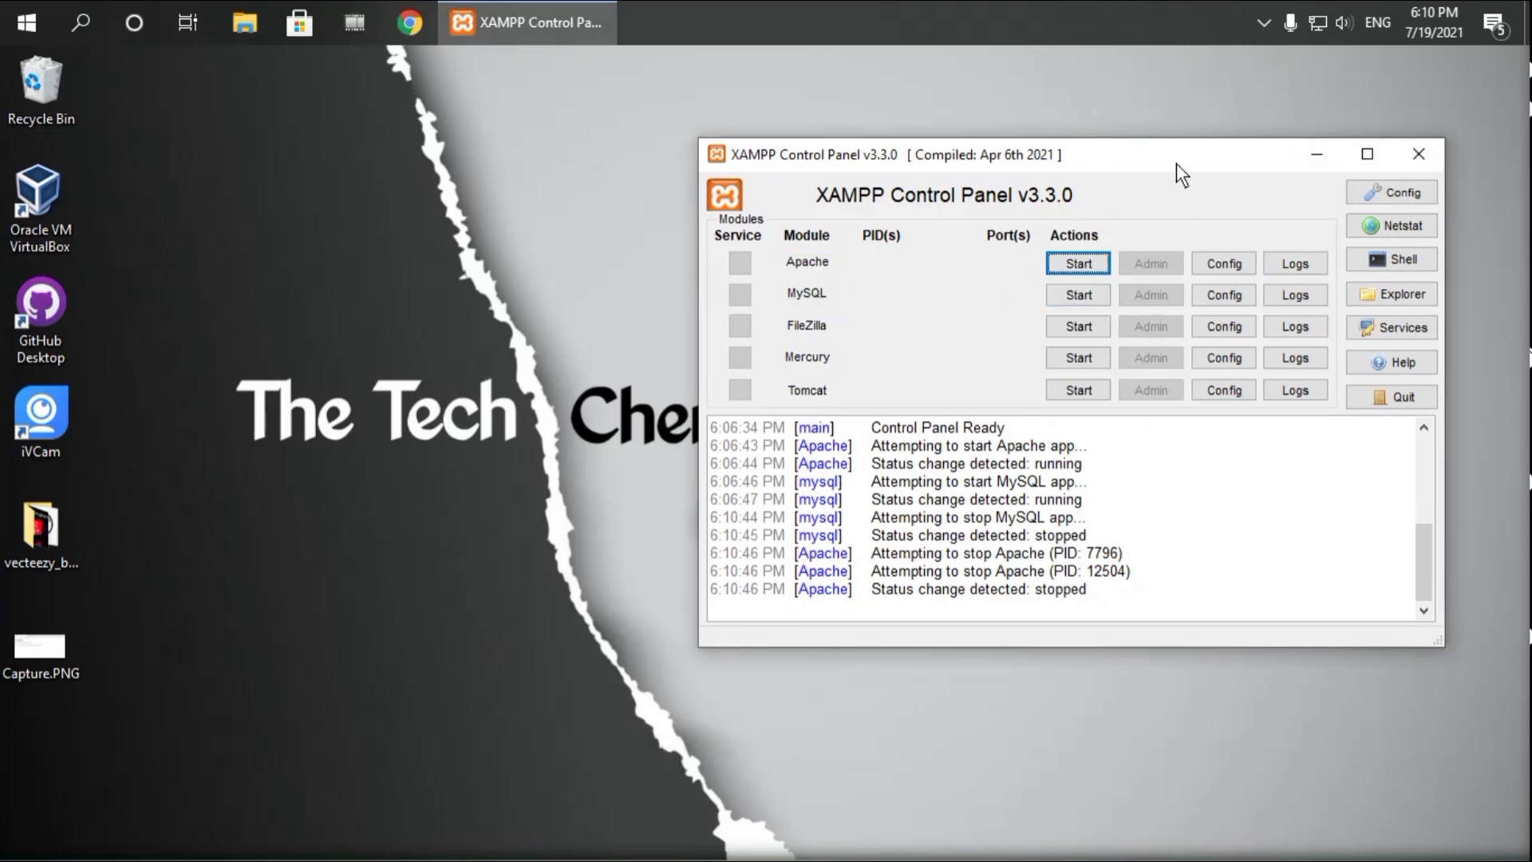
pyautogui.click(1419, 158)
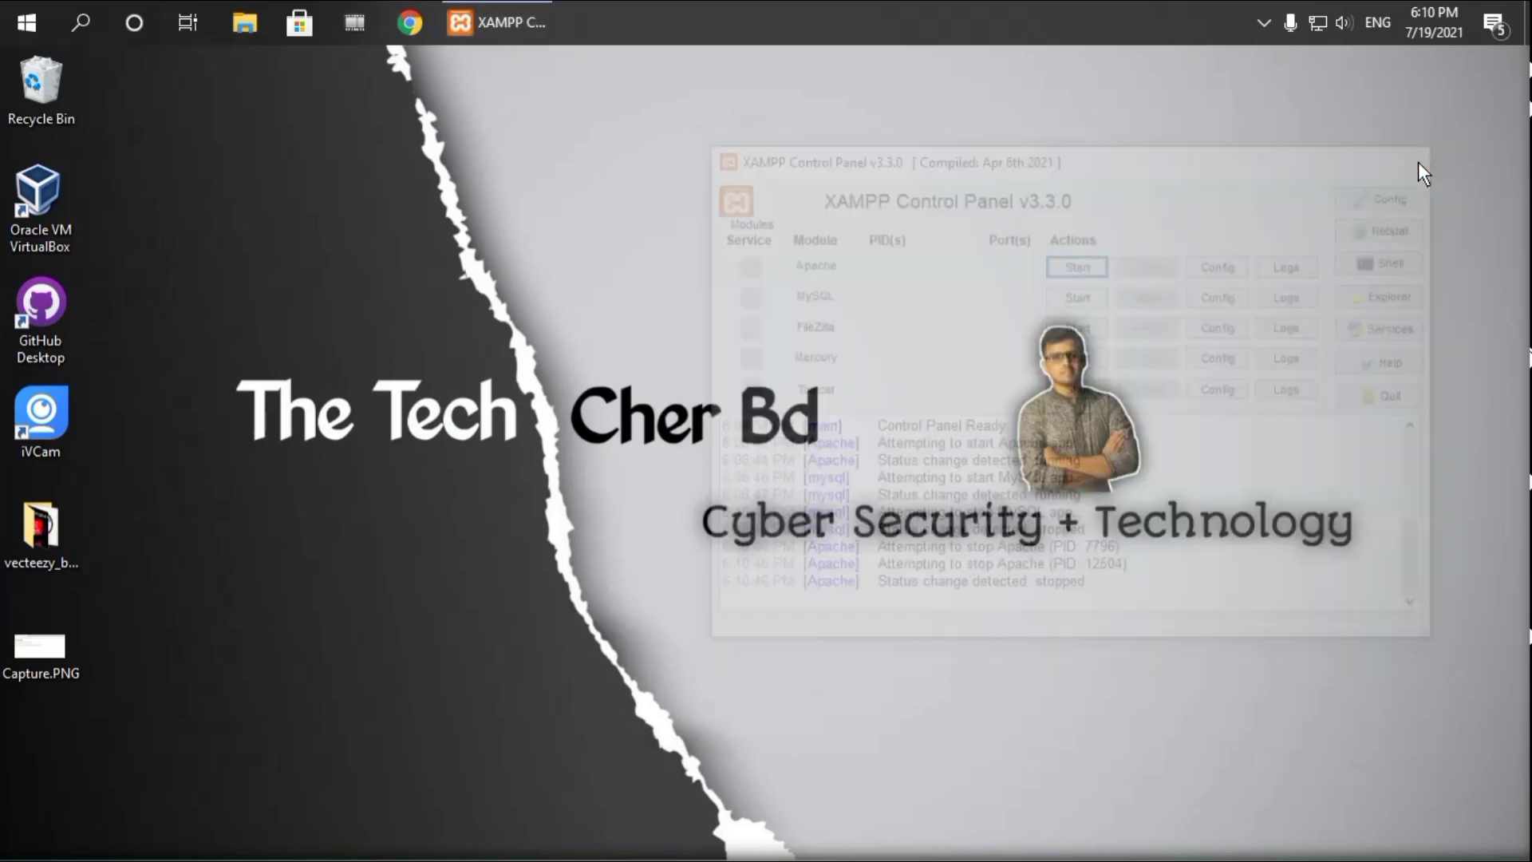
pyautogui.rightClick(573, 200)
pyautogui.click(657, 269)
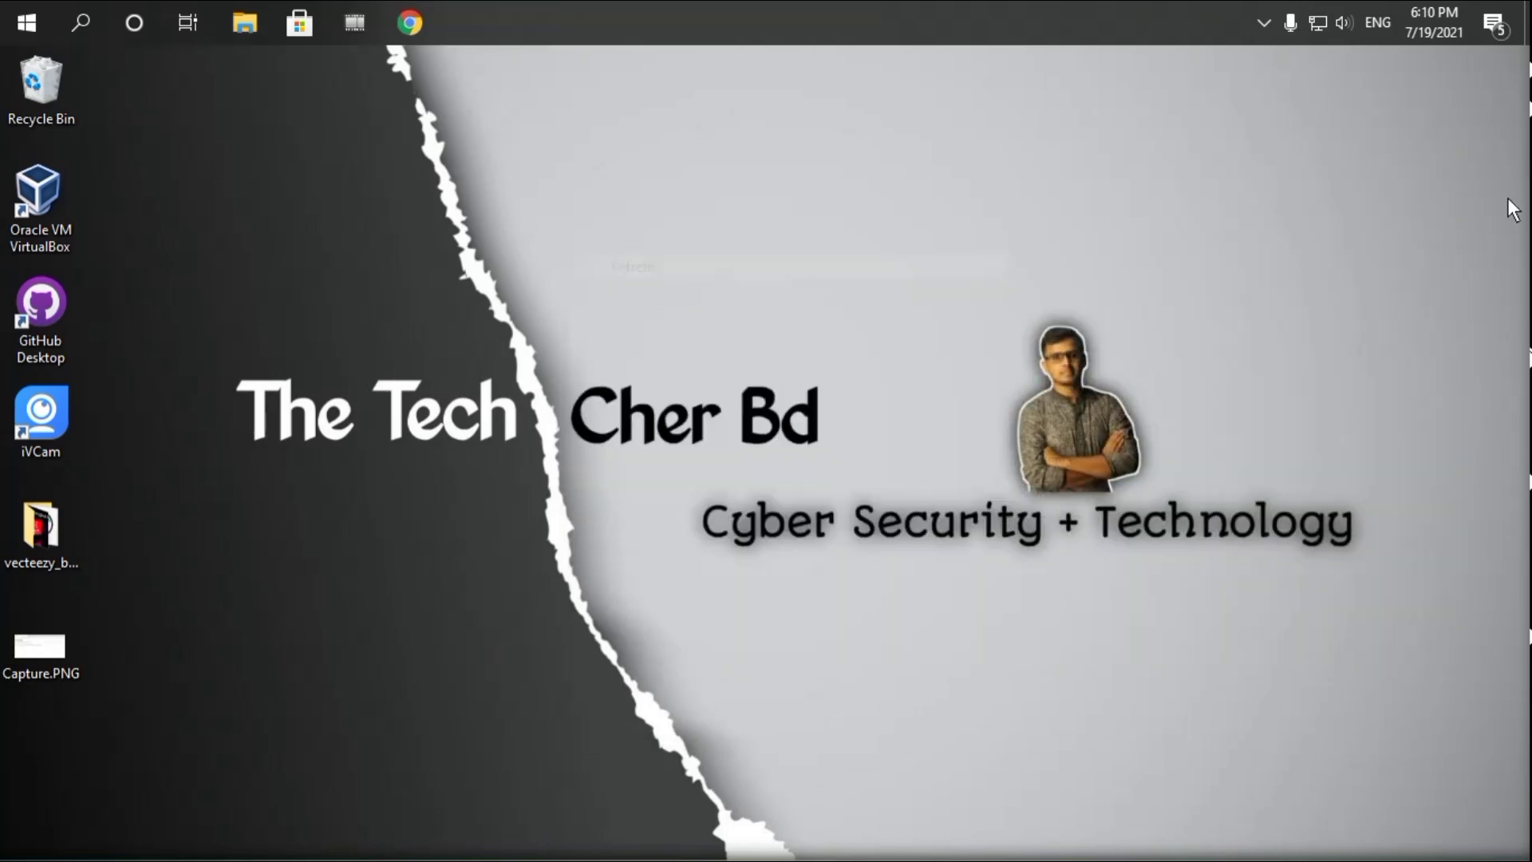